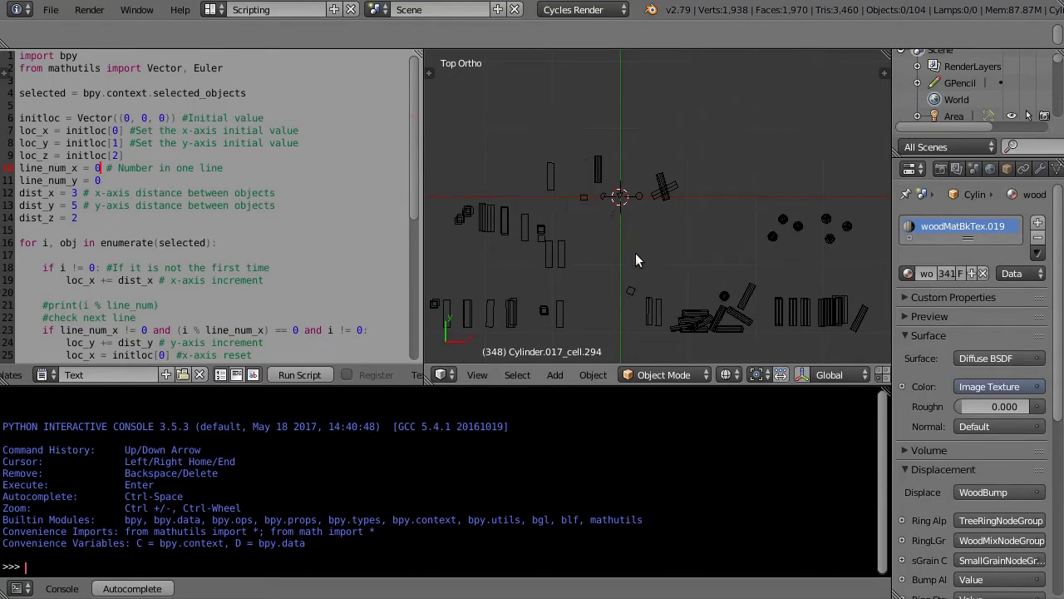
Run the grid script on all objects, then rerun it with five objects per row.
key("a")
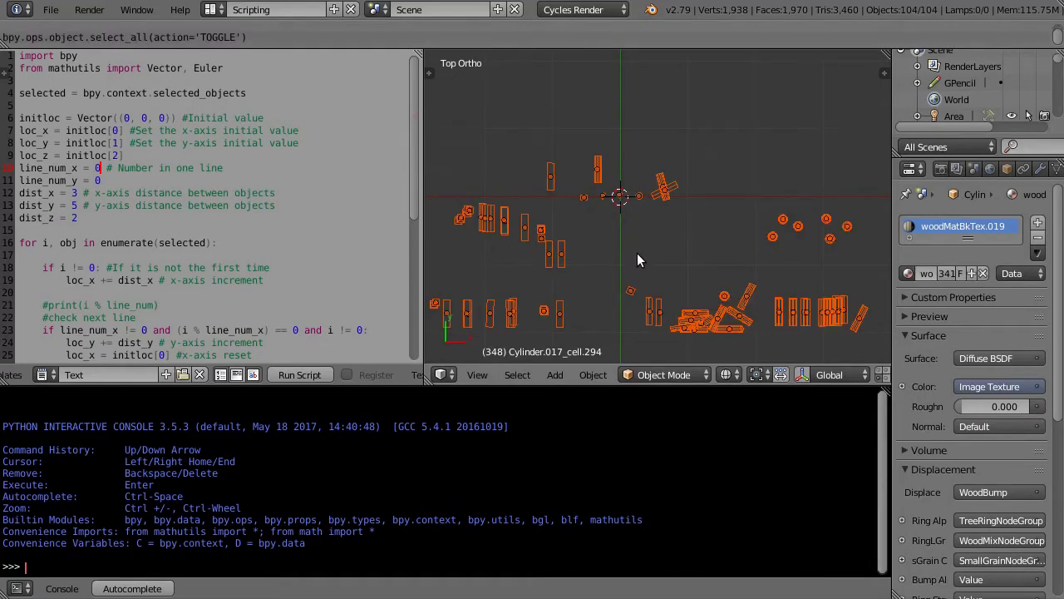
left_click(293, 371)
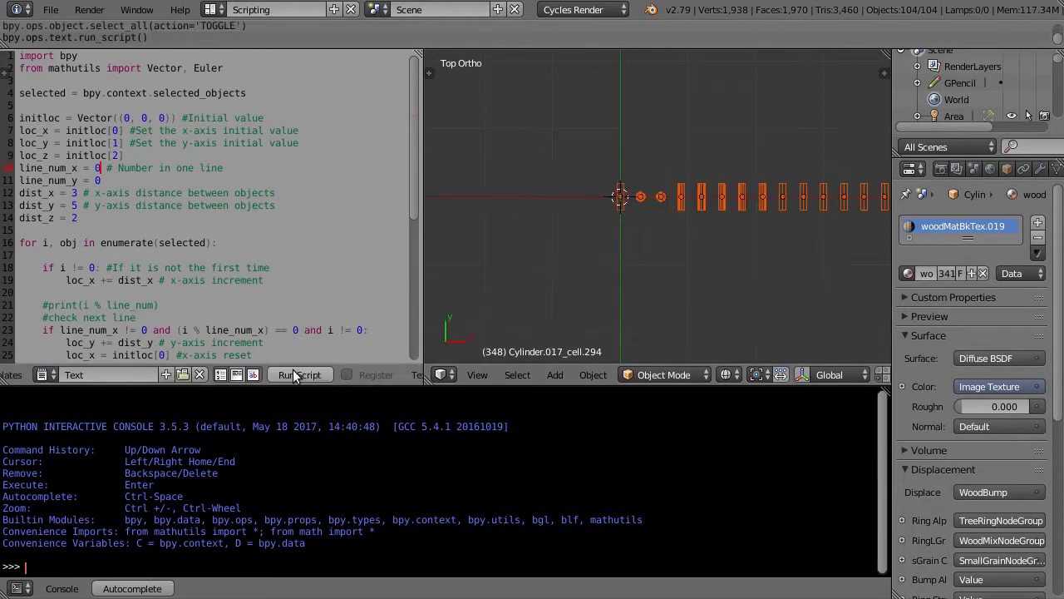
middle_click_drag(783, 277, 679, 297, "shift")
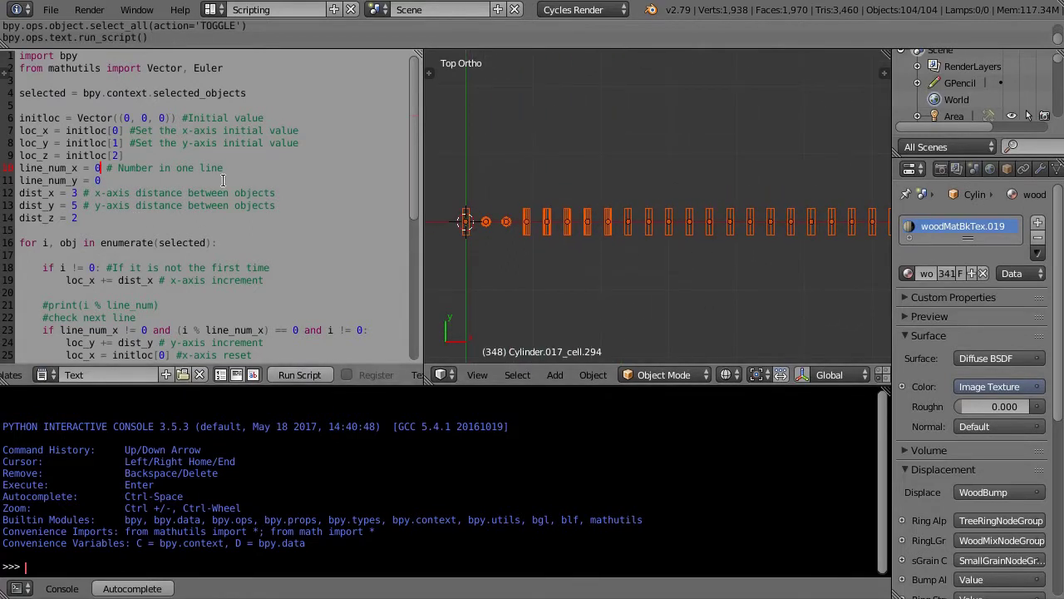
key("BackSpace")
type("5")
left_click(320, 370)
mouse_move(447, 330)
middle_mouse_down("shift")
mouse_move(593, 264)
mouse_move(673, 324)
middle_mouse_up("shift")
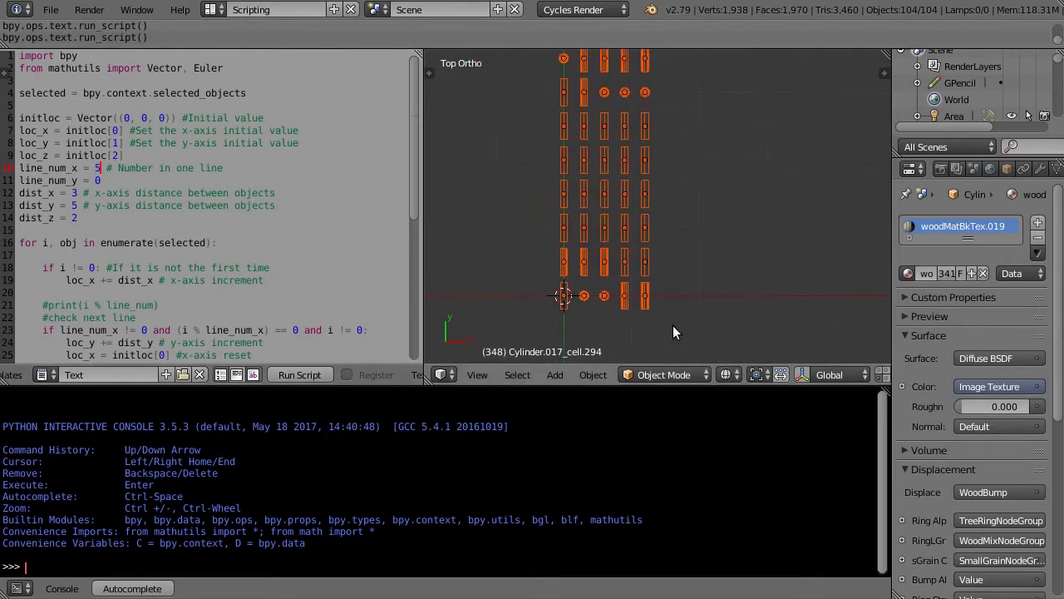
Set line_num_y to 5, rerun the script, and reselect all objects in top view.
key("Down")
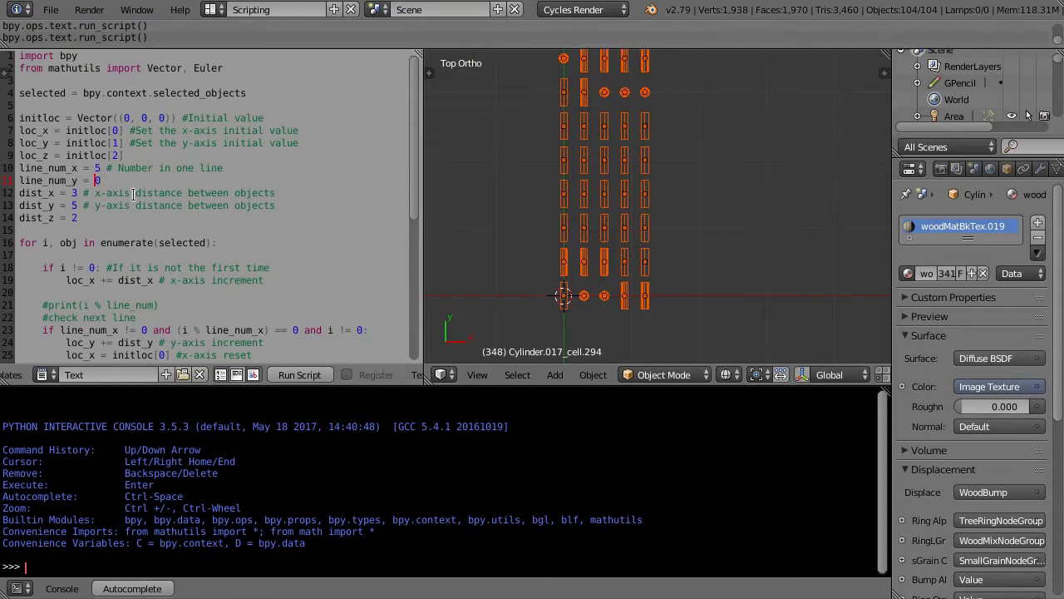
key("Delete")
type("5")
mouse_move(518, 295)
middle_mouse_down()
mouse_move(704, 328)
mouse_move(616, 241)
mouse_move(637, 205)
mouse_move(694, 284)
mouse_move(696, 271)
mouse_move(667, 289)
middle_mouse_up()
left_click(299, 374)
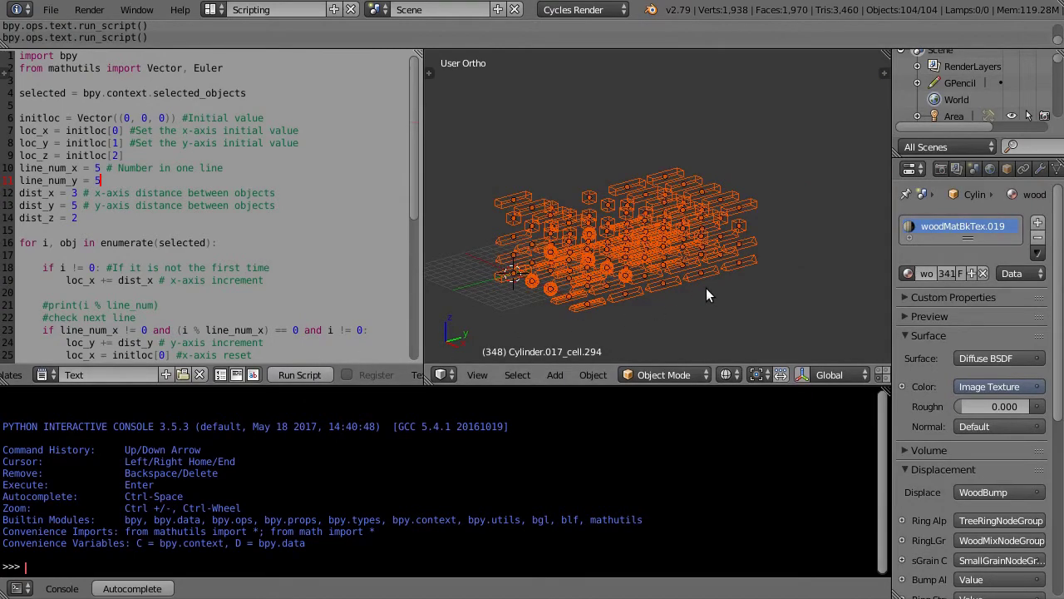
key("a")
key("a")
key("KP_7")
Change the grid spacing to dist_x 5 and dist_y 7 and rerun the script.
left_click(73, 193)
key("Delete")
type("5")
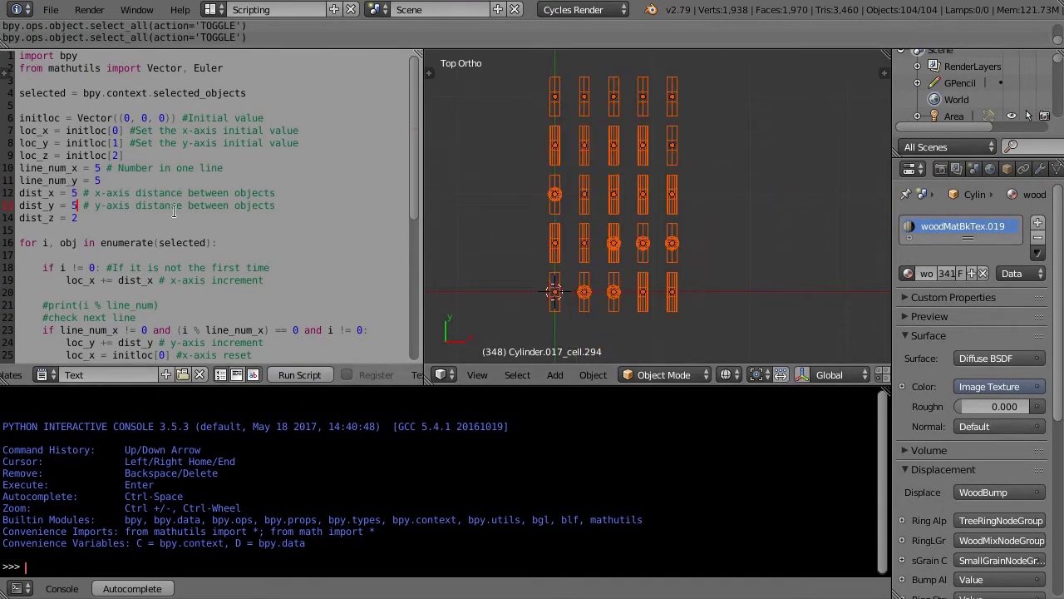
key("Down")
key("BackSpace")
type("7")
left_click(300, 375)
Set the starting offset initloc to -20, -20, -10 and rerun the script.
left_click(124, 118)
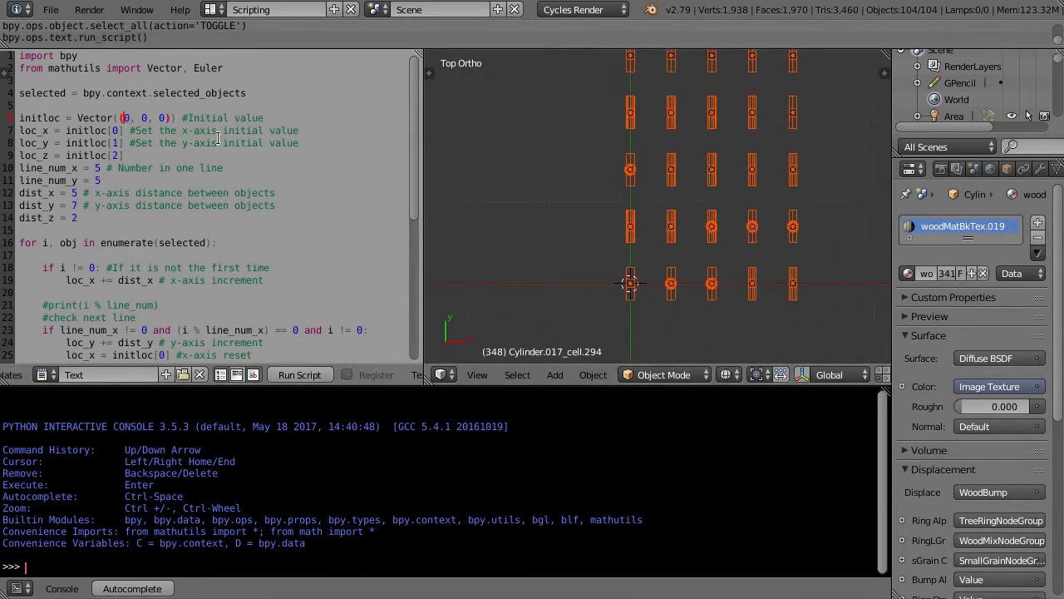
type("-2")
key("Right")
key("Right")
key("Right")
type("-2")
key("Right")
key("Right")
key("Right")
type("-1")
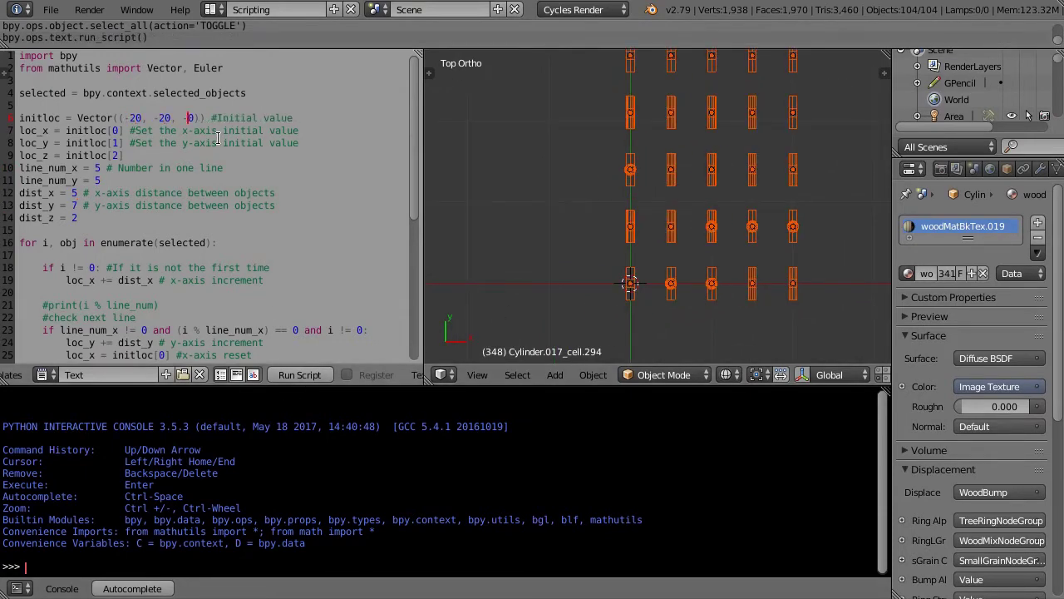
middle_click_drag(583, 216, 635, 208)
left_click(300, 374)
middle_click_drag(632, 271, 649, 244)
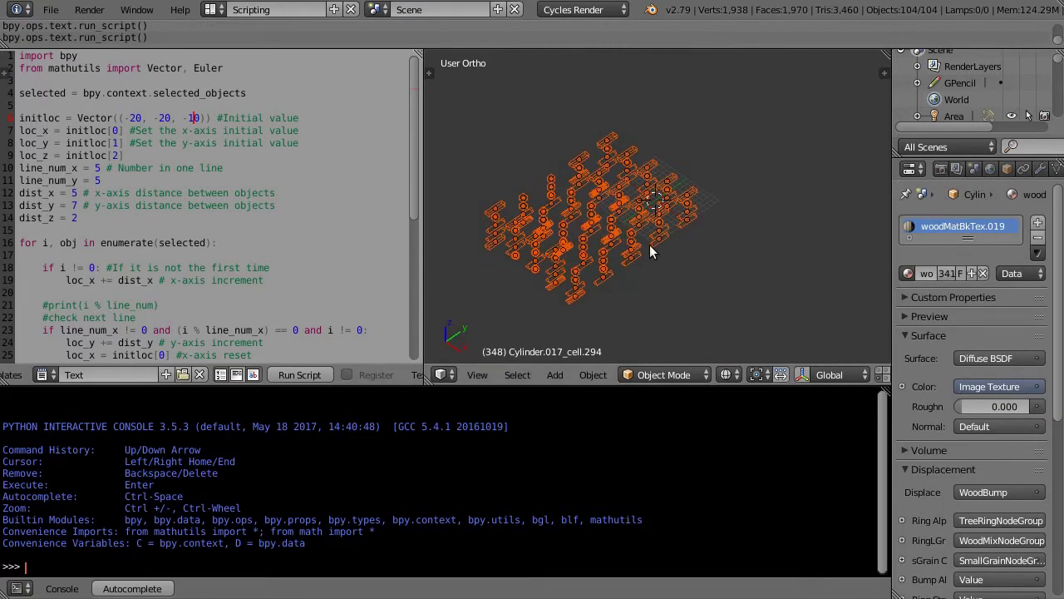
key("KP_7")
Change the per-row count to 1 and rerun to get stacked columns.
key("Down")
key("Down")
key("Down")
key("BackSpace")
key("BackSpace")
type("1")
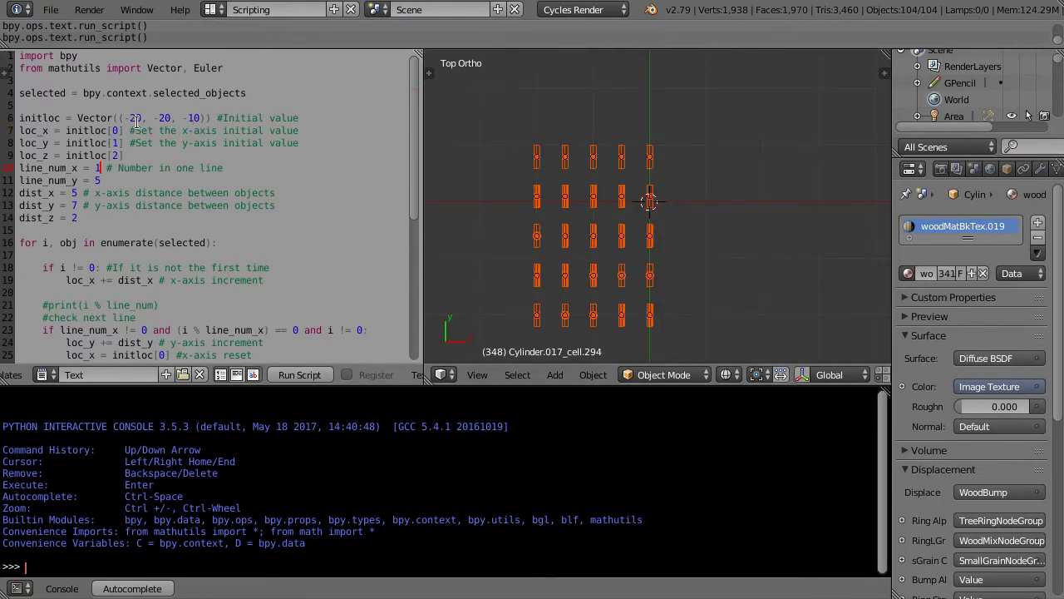
left_click(299, 374)
middle_click_drag(632, 249, 682, 216)
key("Down")
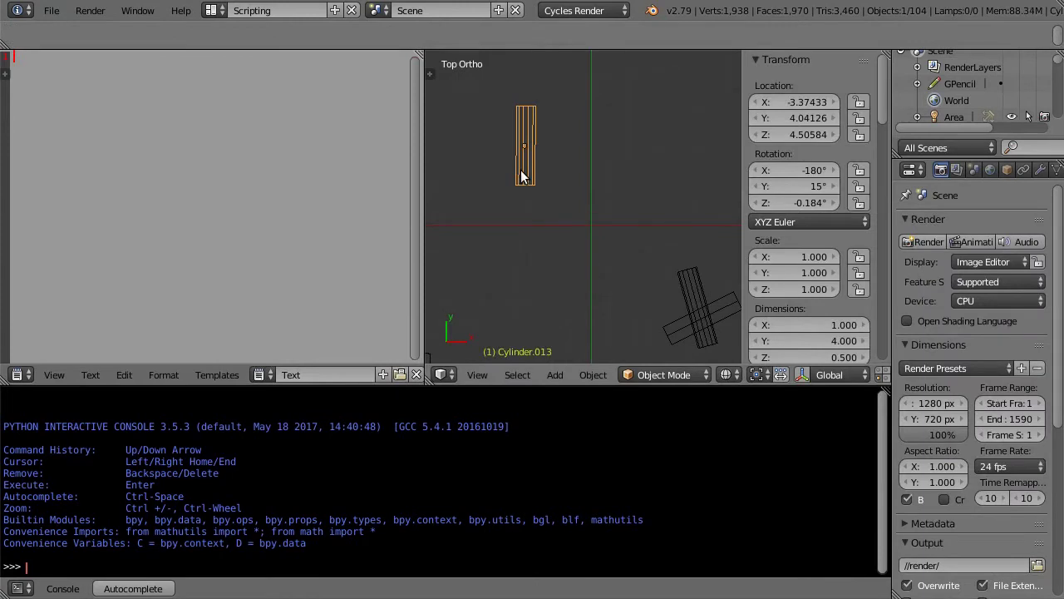
Nudge Cylinder.013 to X -3.14433, Y 4.53126 and paste its logged location[2] command into the console.
left_click_drag(760, 103, 788, 108)
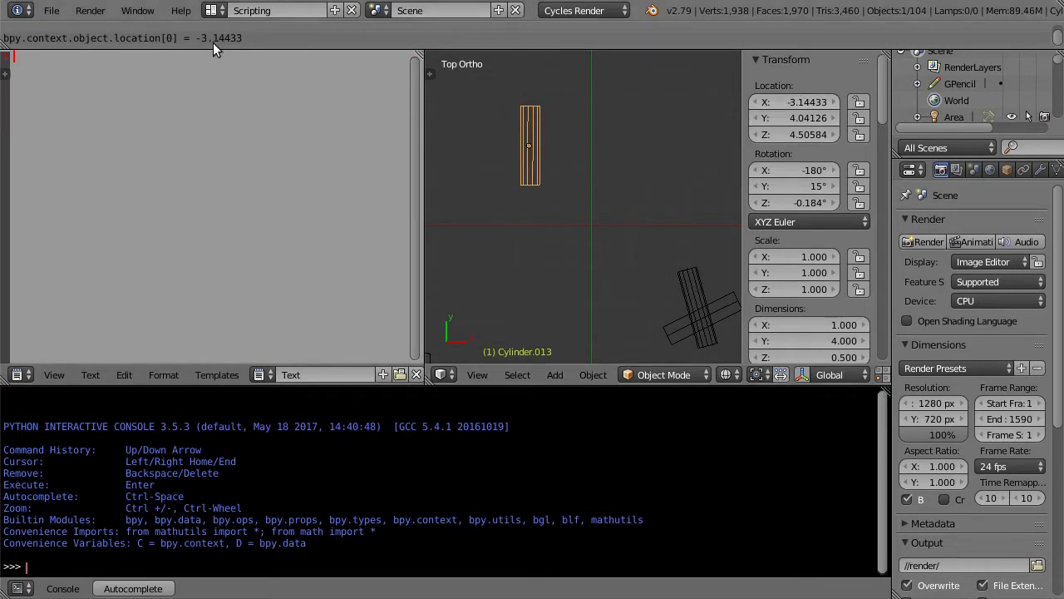
mouse_move(757, 118)
left_mouse_down()
mouse_move(761, 135)
mouse_move(753, 134)
left_mouse_up()
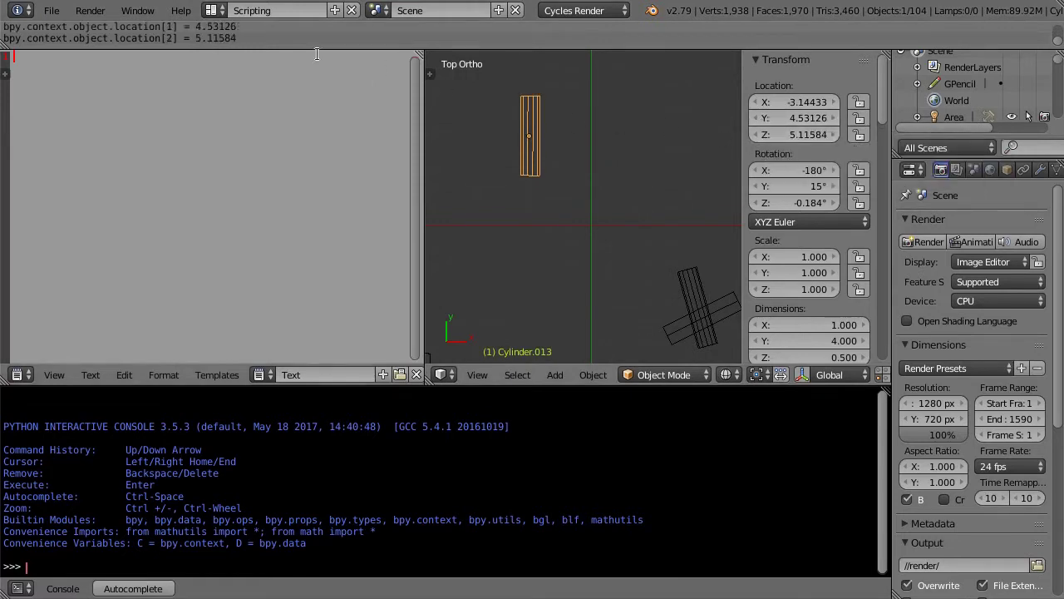
left_click(213, 39)
key("ctrl+c")
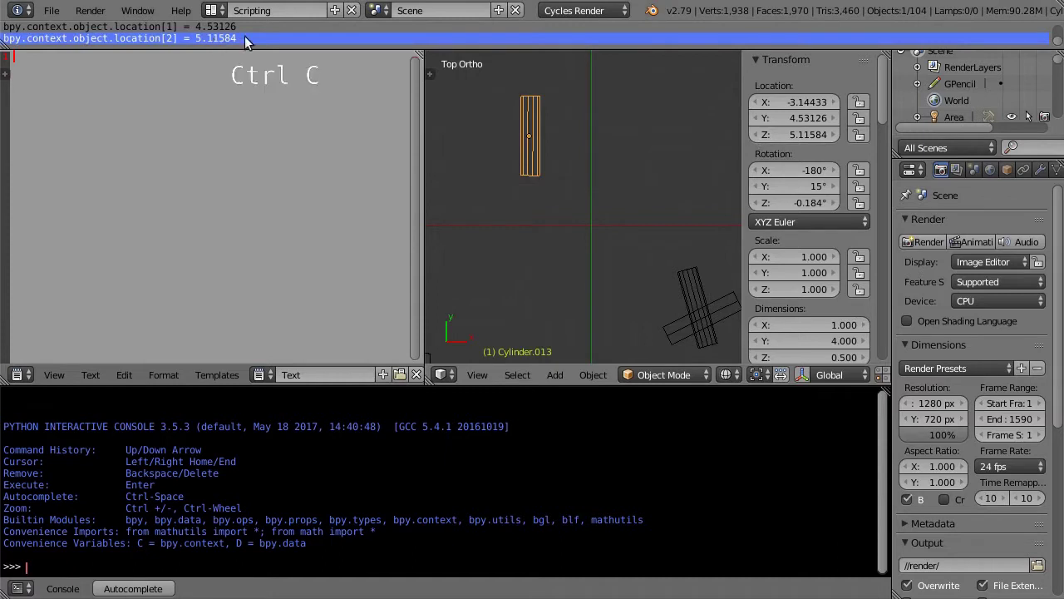
key("ctrl+v")
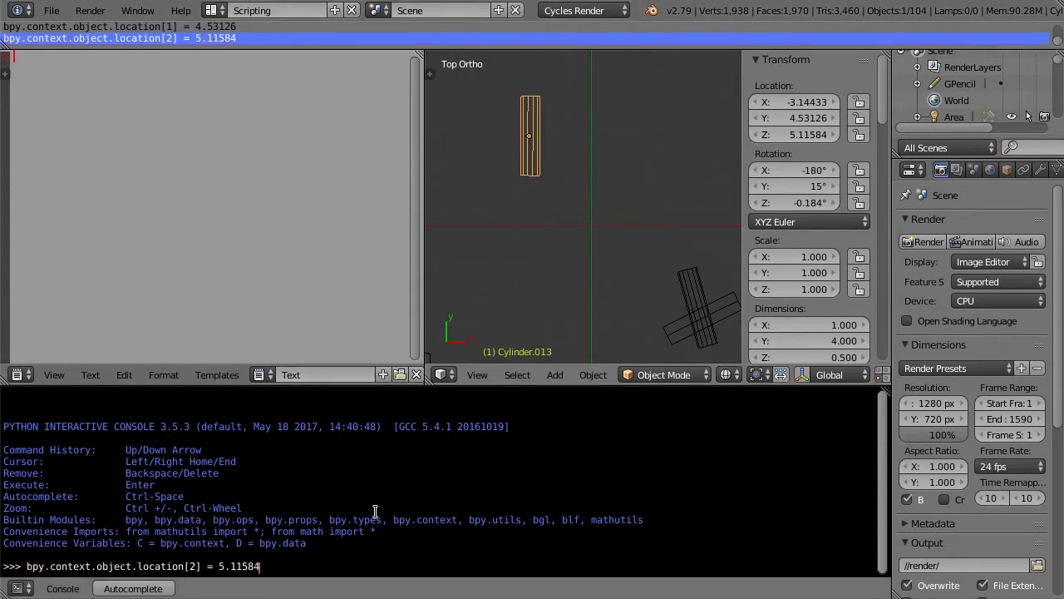
Edit the pasted command into location[0] = 0 to zero the cylinder's X.
key("Left")
key("Delete")
key("Delete")
key("Delete")
key("Delete")
key("Delete")
key("Delete")
key("Left")
key("Left")
key("Left")
key("Left")
key("Left")
key("Delete")
type("0")
key("End")
type("0")
key("Return")
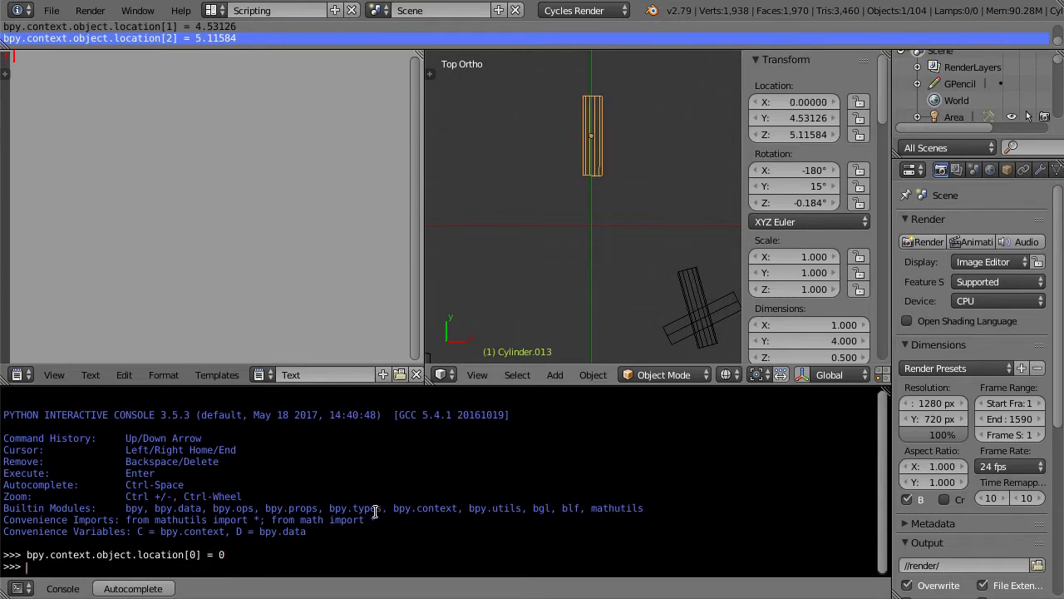
Run location[1] = 0 and location[2] = 0 to zero Y and Z.
key("Up")
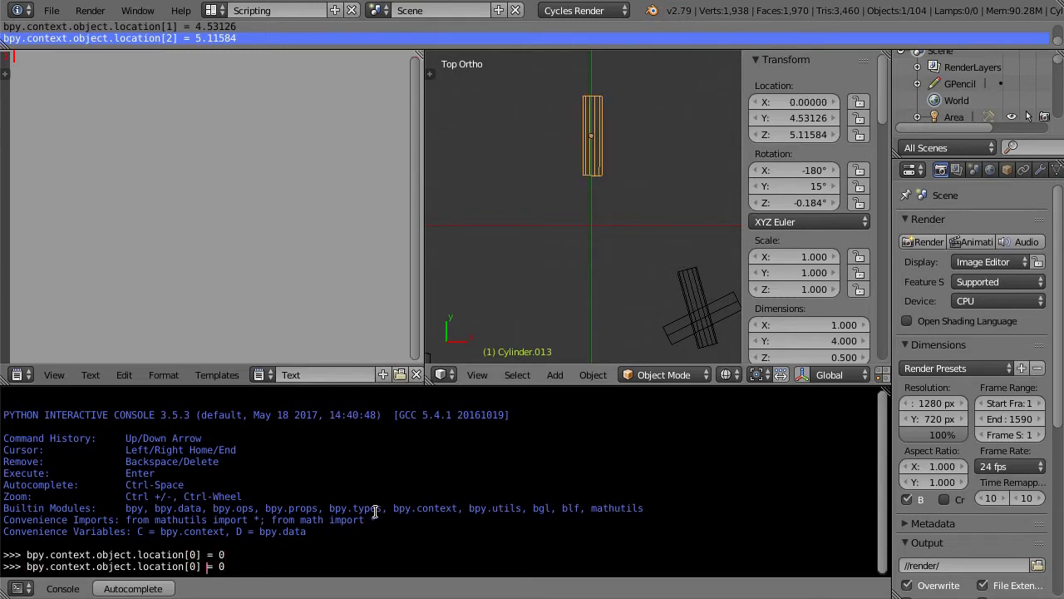
key("Left")
key("Left")
key("Left")
key("Delete")
type("1")
key("Return")
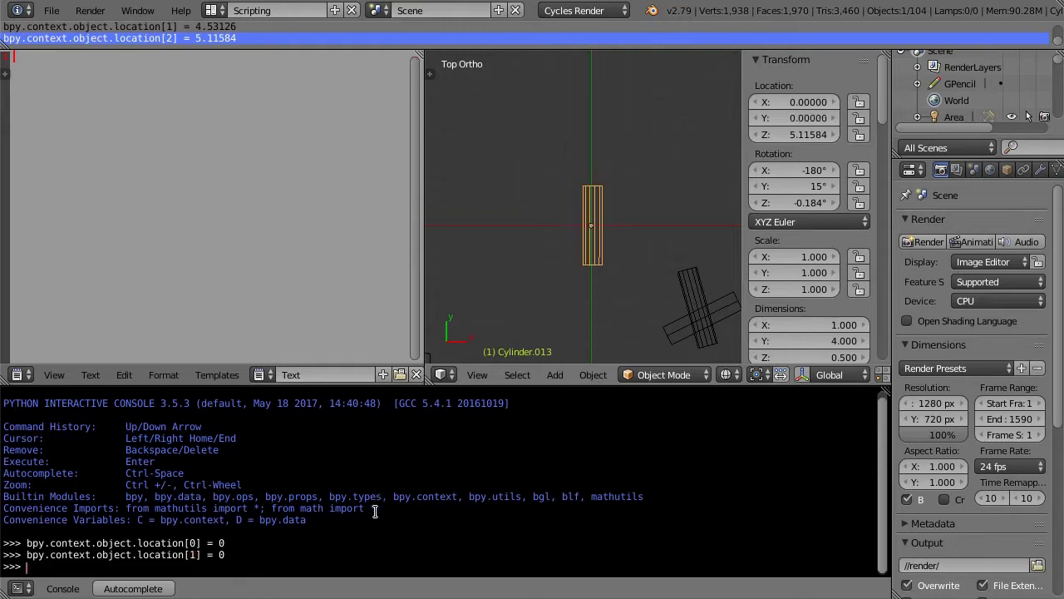
key("Up")
key("Left")
key("Left")
key("Left")
key("BackSpace")
type("2")
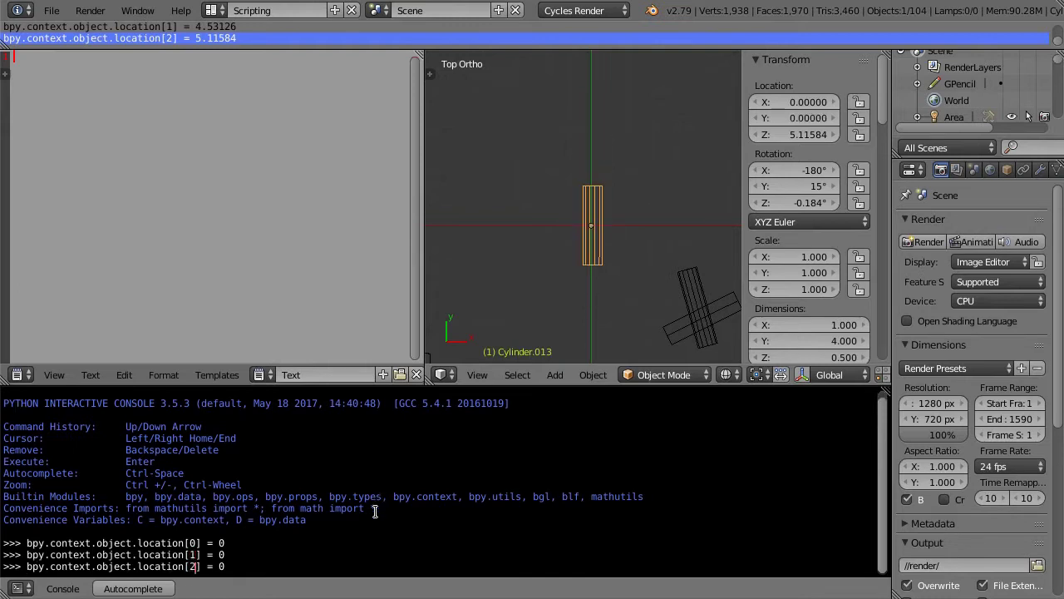
mouse_move(641, 310)
middle_mouse_down()
mouse_move(638, 296)
mouse_move(522, 225)
mouse_move(435, 214)
mouse_move(441, 223)
middle_mouse_up()
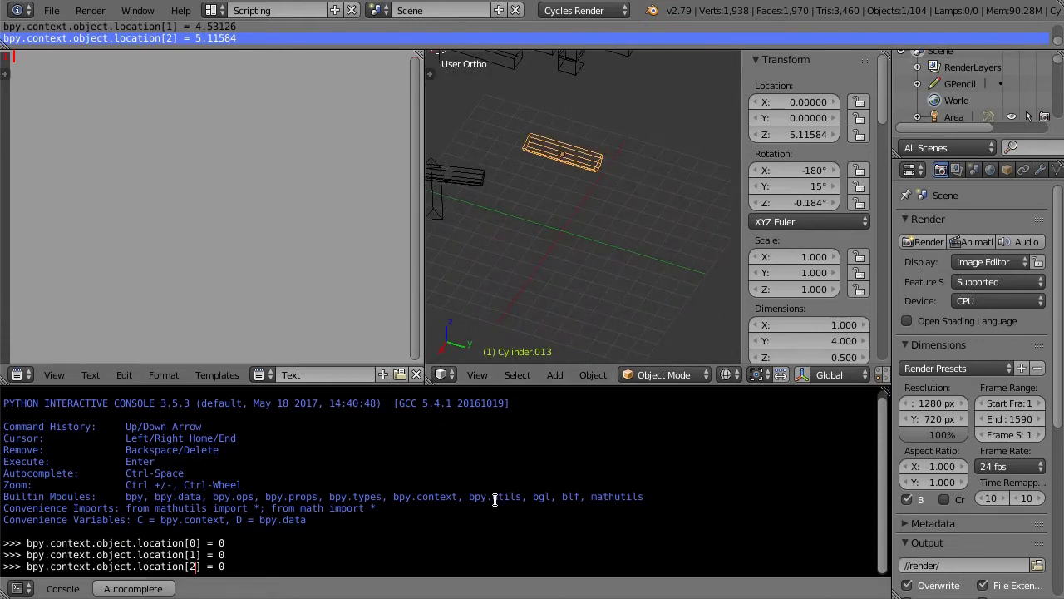
key("Return")
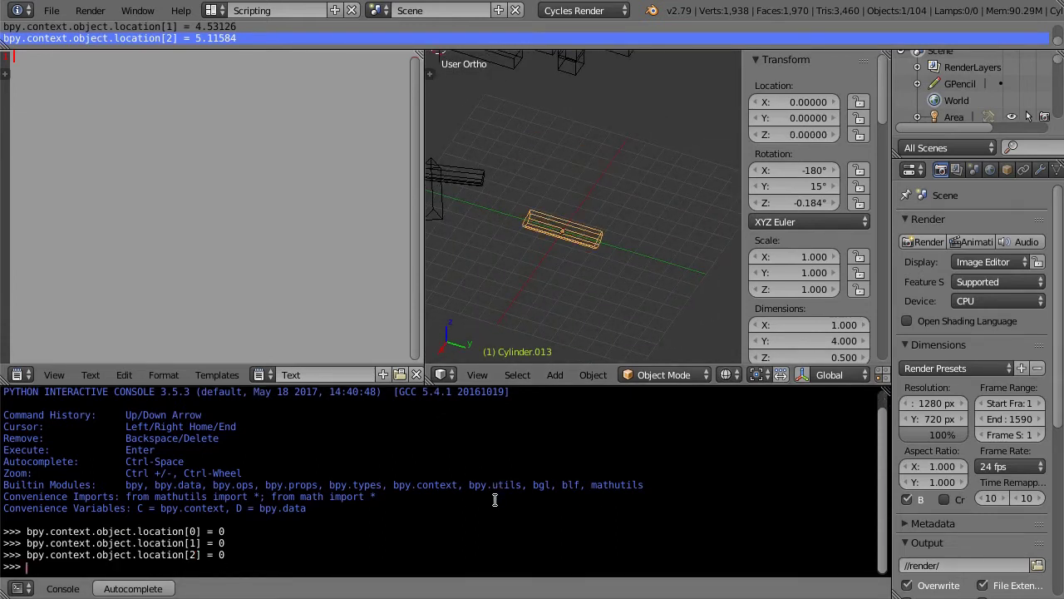
Print bpy.context.object.location, which returns Vector((0.0, 0.0, 0.0)).
key("Up")
key("Left")
key("Left")
key("Left")
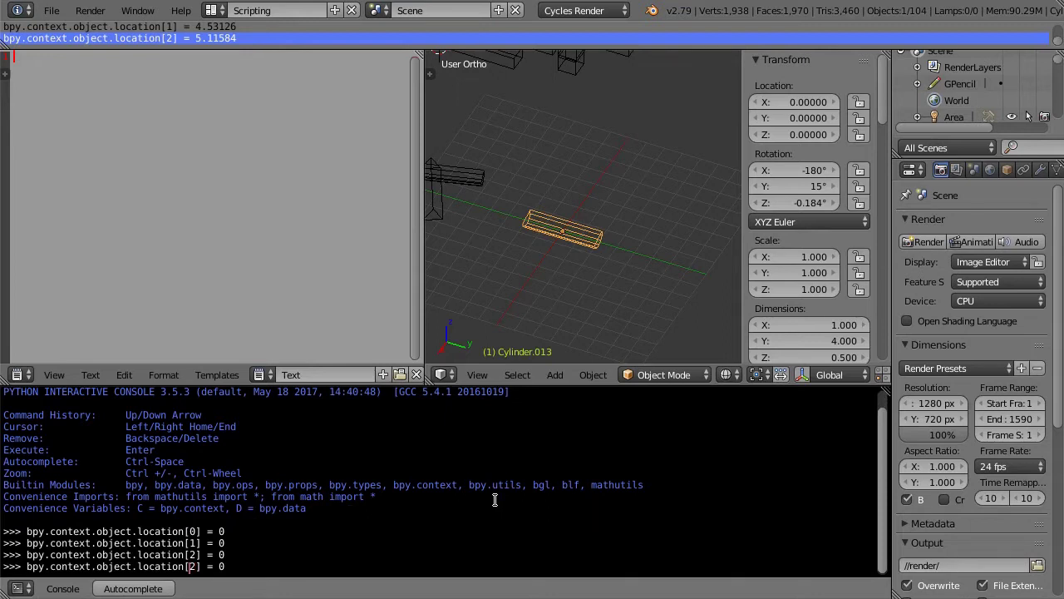
key("Delete")
key("Delete")
key("Delete")
key("Delete")
key("BackSpace")
key("Return")
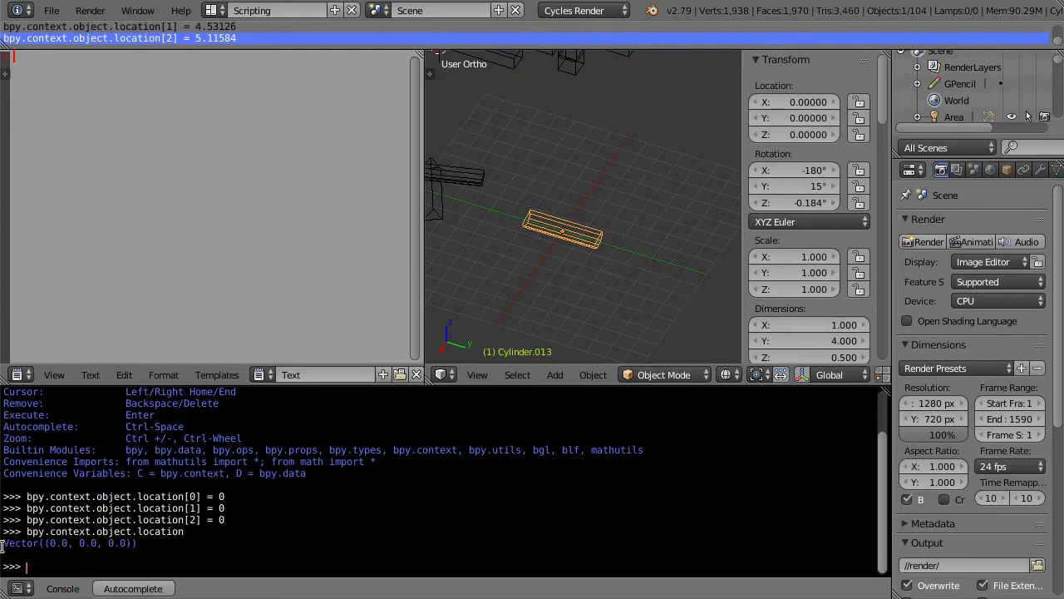
Assign location = Vector((5, 3, 0.0)) using the copied vector to move the cylinder.
left_click_drag(3, 545, 141, 543)
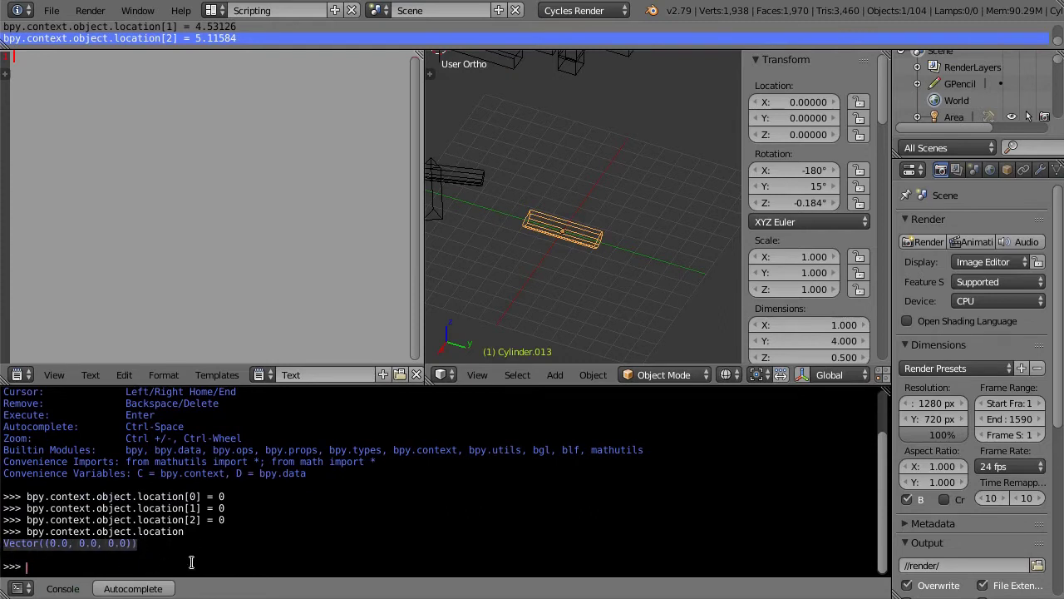
key("ctrl+c")
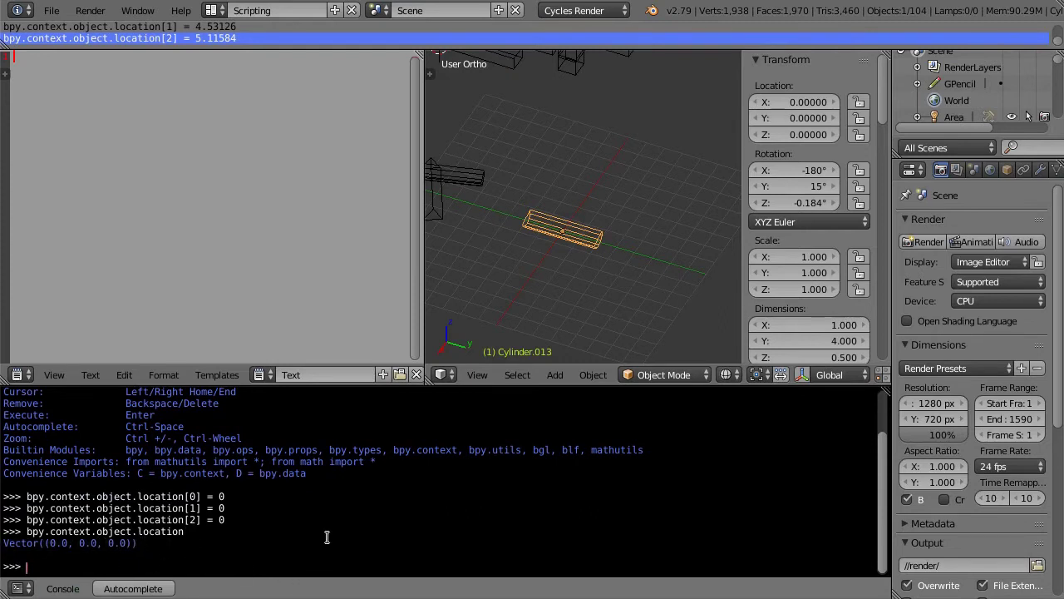
key("Up")
type("=")
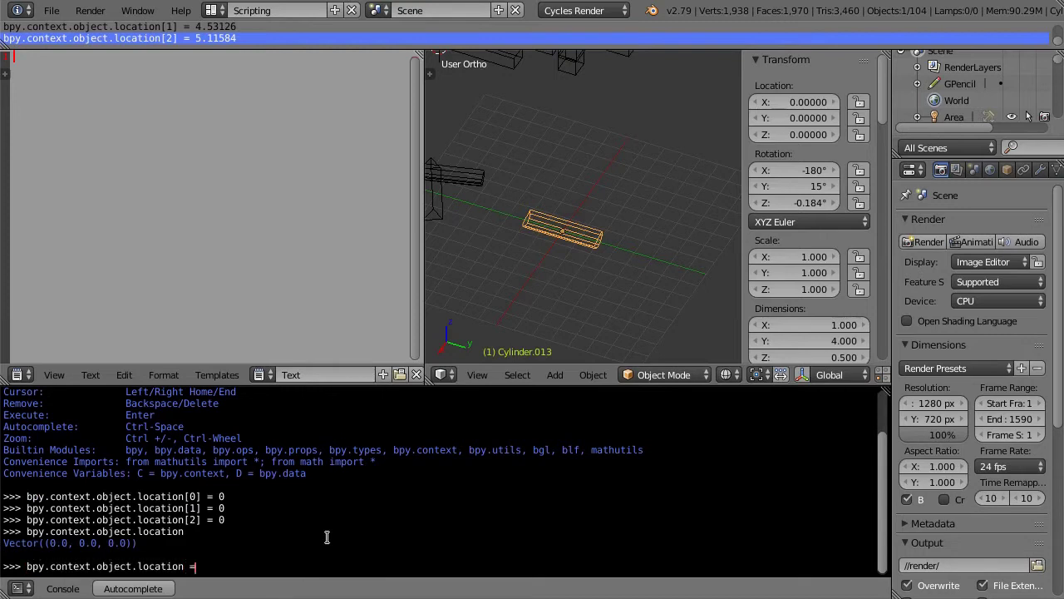
key("ctrl+v")
key("Left")
key("Left")
key("Left")
key("Delete")
key("Delete")
key("Delete")
type("5")
key("Right")
key("Right")
key("Delete")
key("Delete")
key("Delete")
type("3")
key("Return")
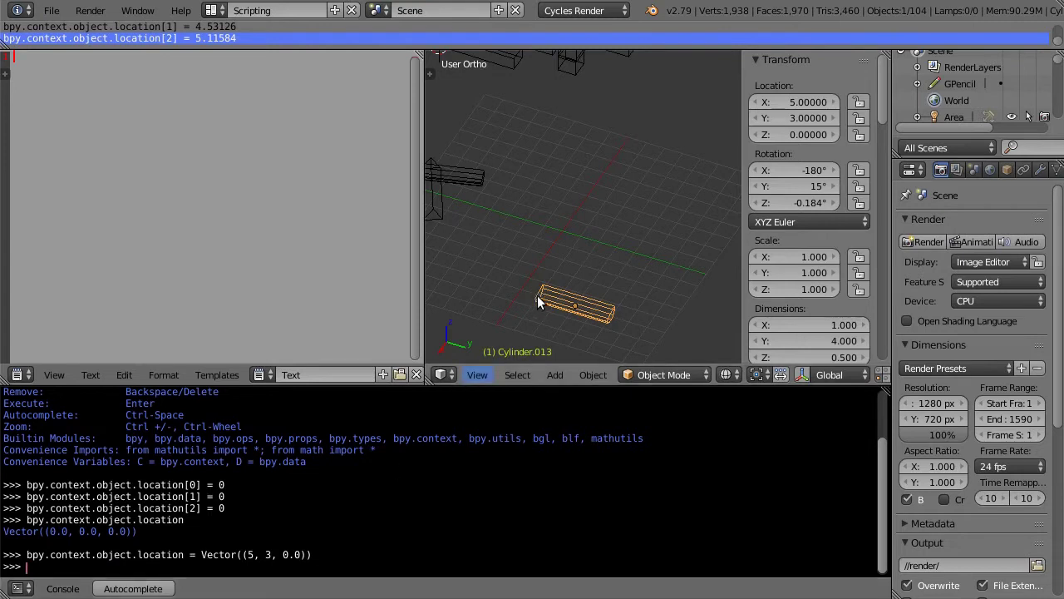
Reassign location = Vector((0, 0, 0.0)) to return the cylinder to the origin.
key("KP_7")
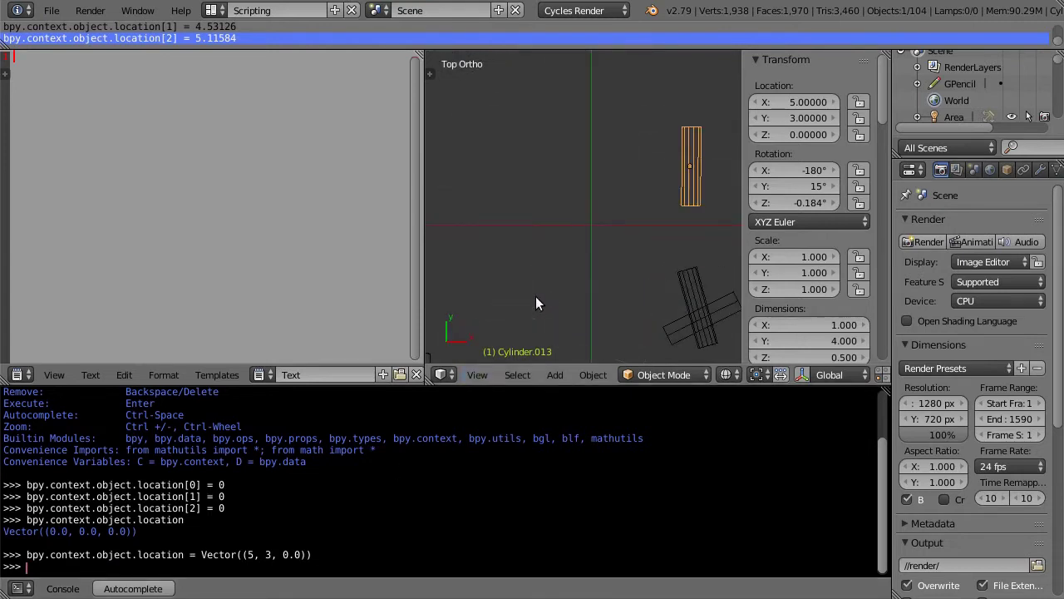
key("Up")
key("Left")
key("Left")
key("Left")
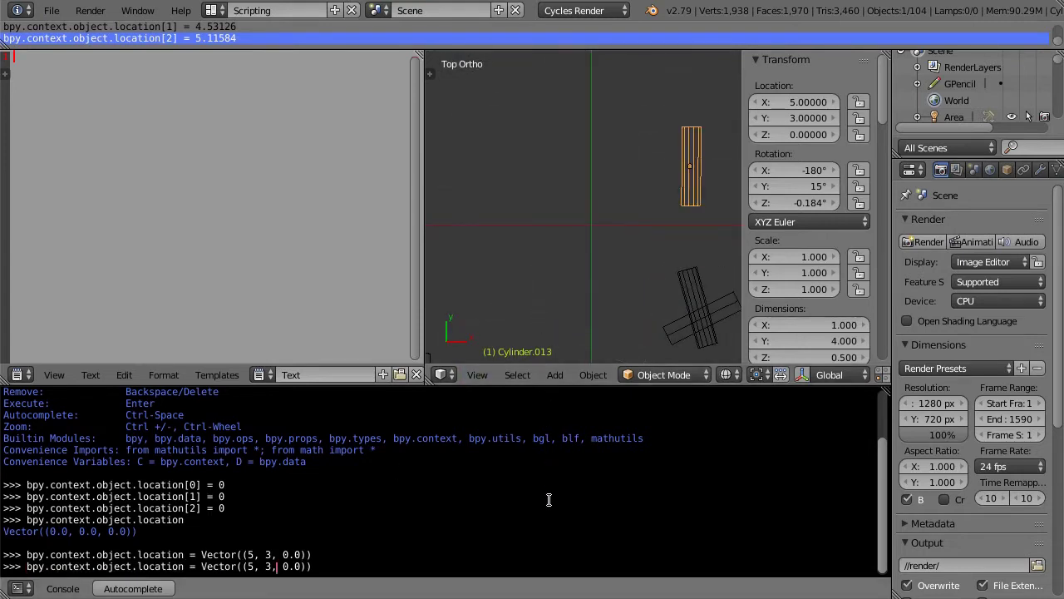
key("Left")
key("Left")
key("Left")
key("BackSpace")
type("0")
key("Right")
key("Right")
key("Right")
key("BackSpace")
type("0")
key("Return")
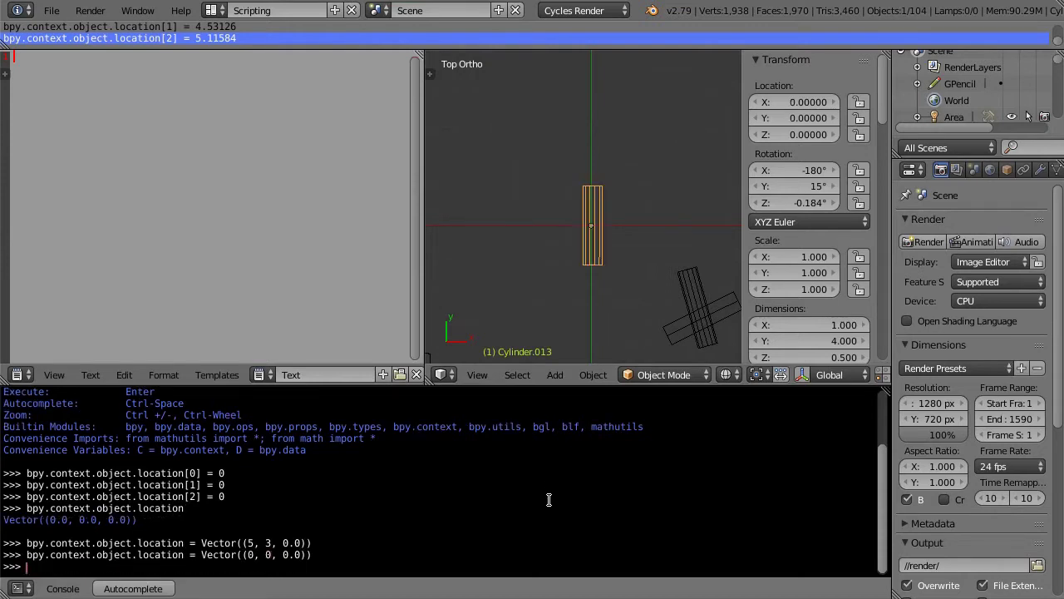
Select Cylinder.014 and move it to the origin with the recalled location command.
right_click(696, 301)
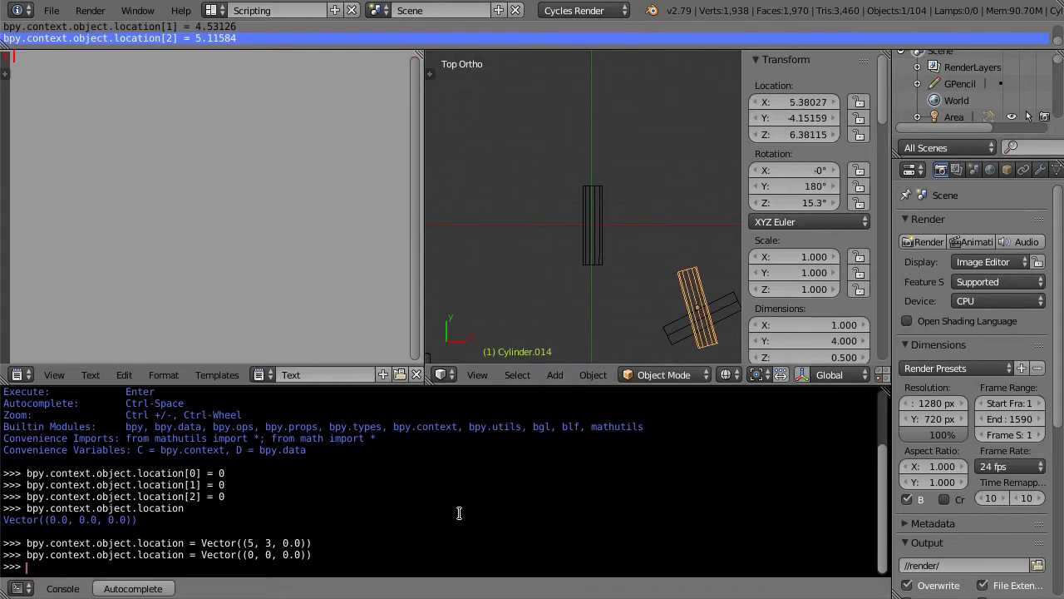
key("Up")
key("Left")
key("Left")
key("Left")
key("Return")
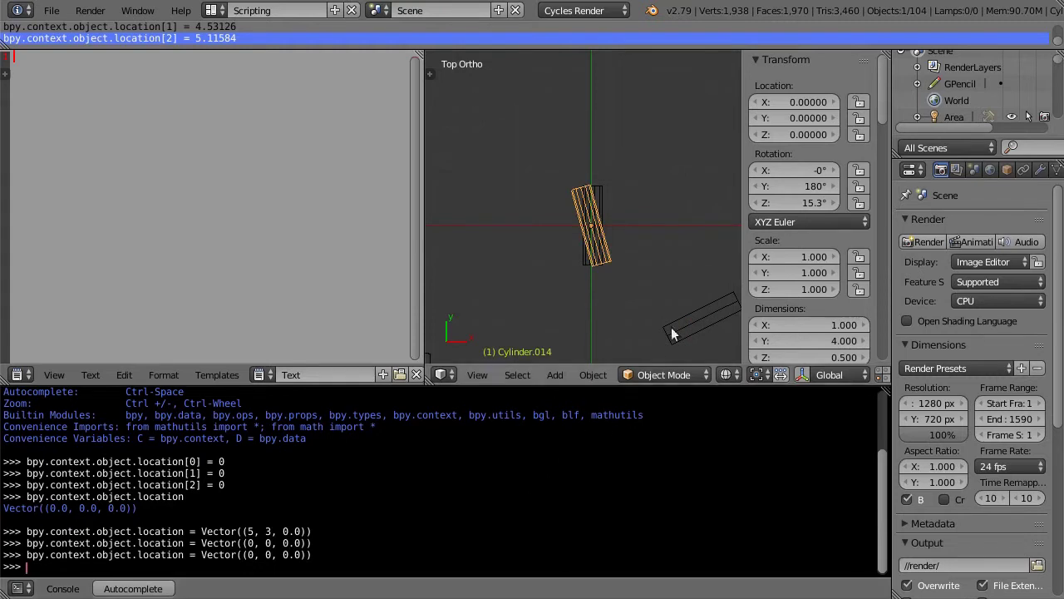
Tilt the cylinder 6.3° on X and query rotation_euler[0] via the copied Info line.
left_click_drag(789, 170, 800, 170)
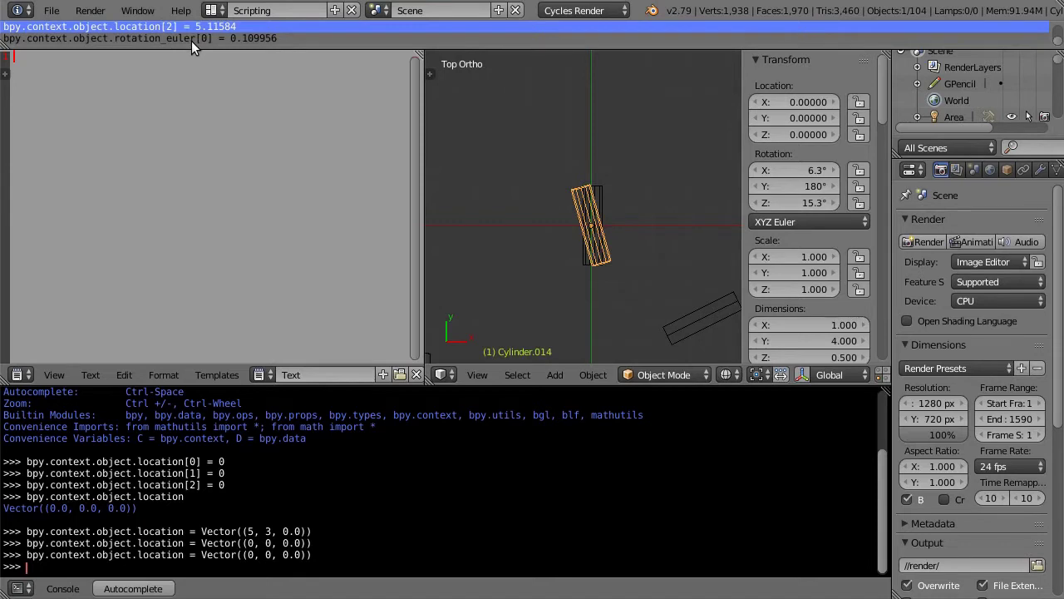
right_click(191, 41, "shift")
key("a")
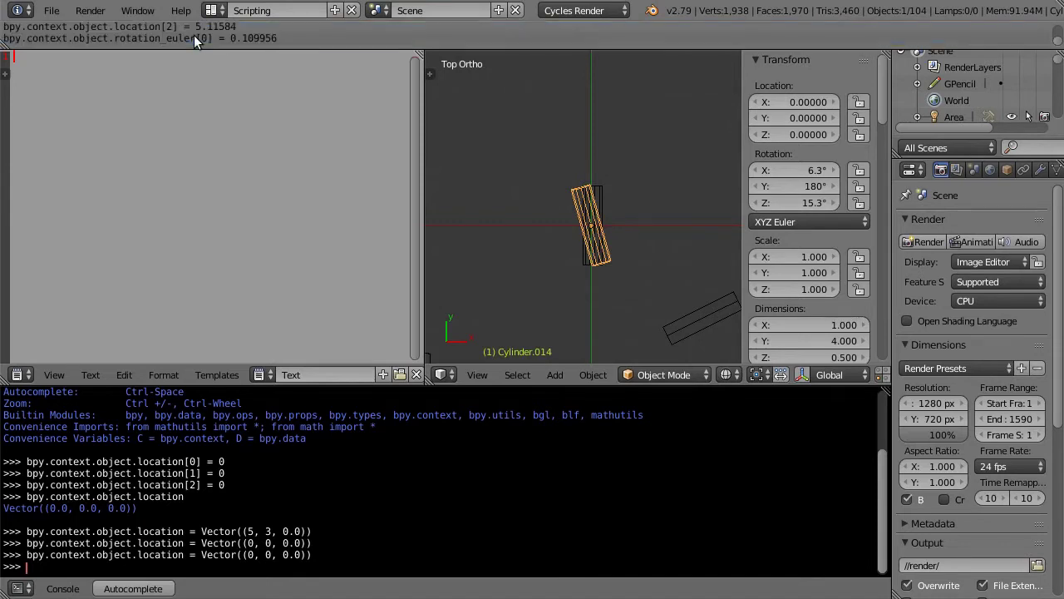
right_click(194, 38)
key("ctrl+c")
key("ctrl+v")
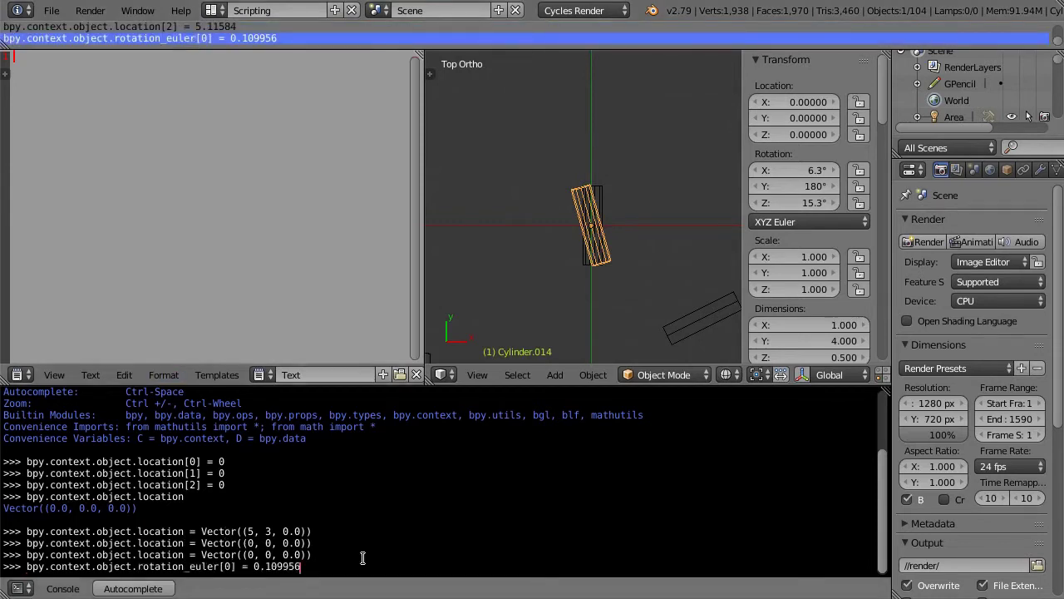
key("BackSpace")
key("BackSpace")
key("BackSpace")
key("BackSpace")
key("BackSpace")
key("BackSpace")
key("BackSpace")
key("BackSpace")
key("BackSpace")
key("BackSpace")
key("BackSpace")
key("Return")
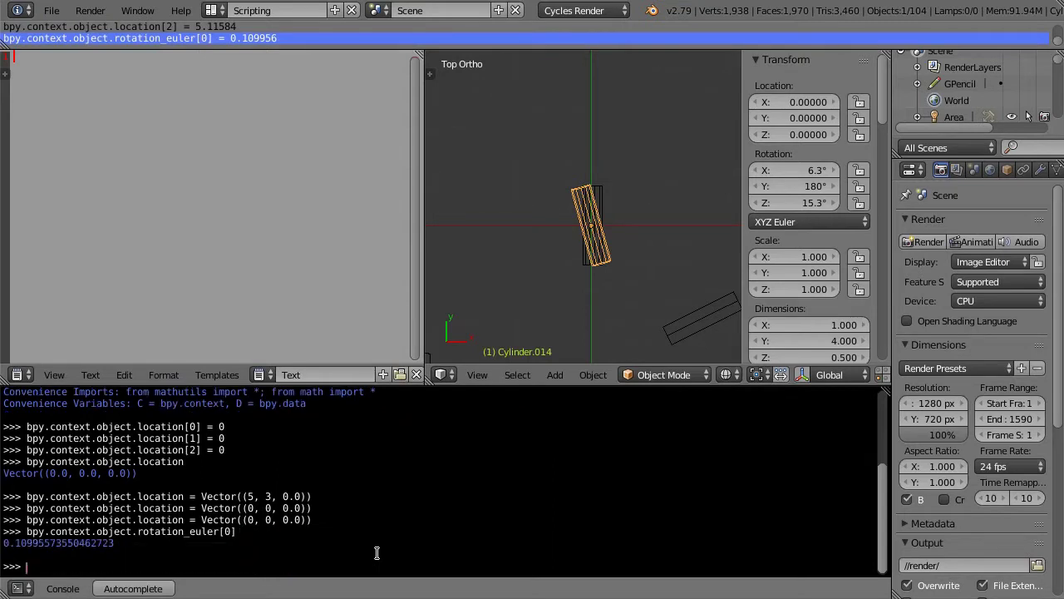
Set rotation_euler[0], [1] and [2] each to 0 in the console.
key("Up")
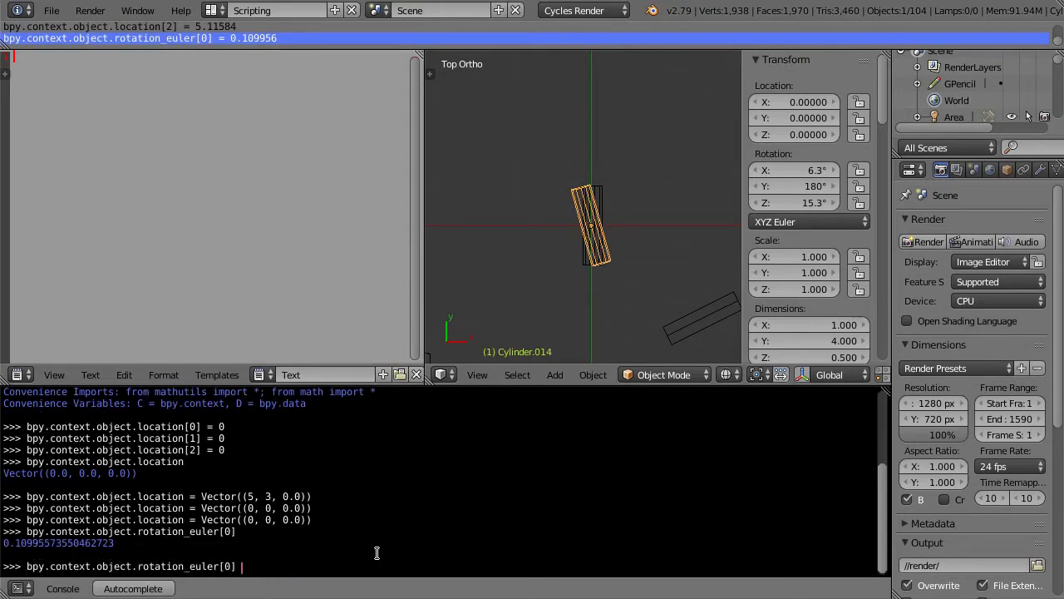
type("= 0")
key("Return")
key("Up")
key("Left")
key("Left")
key("Left")
key("BackSpace")
type("1")
key("Return")
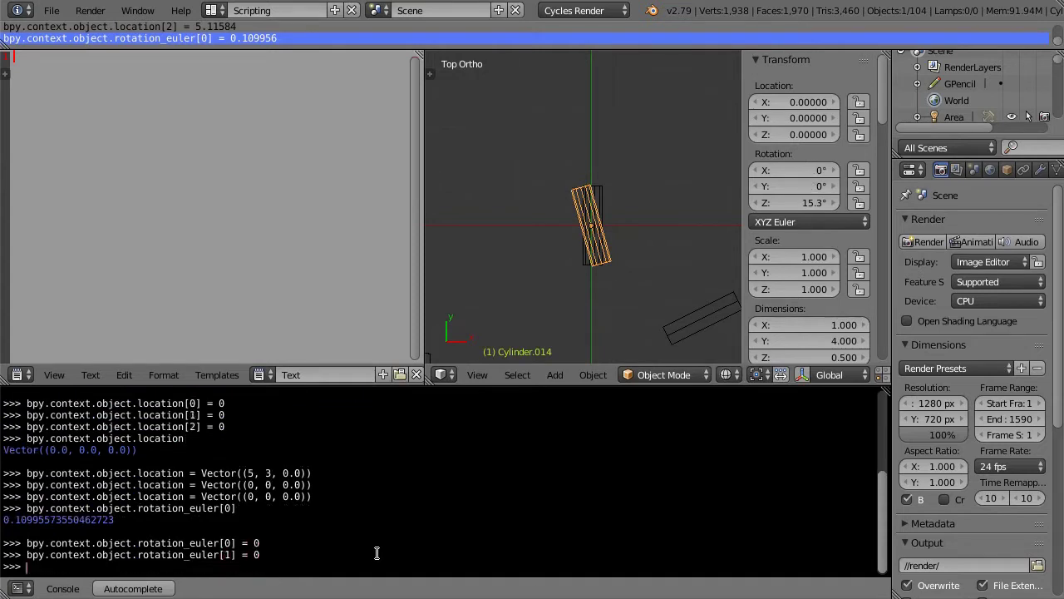
key("Up")
key("Left")
key("Left")
key("Left")
key("BackSpace")
type("2")
key("Return")
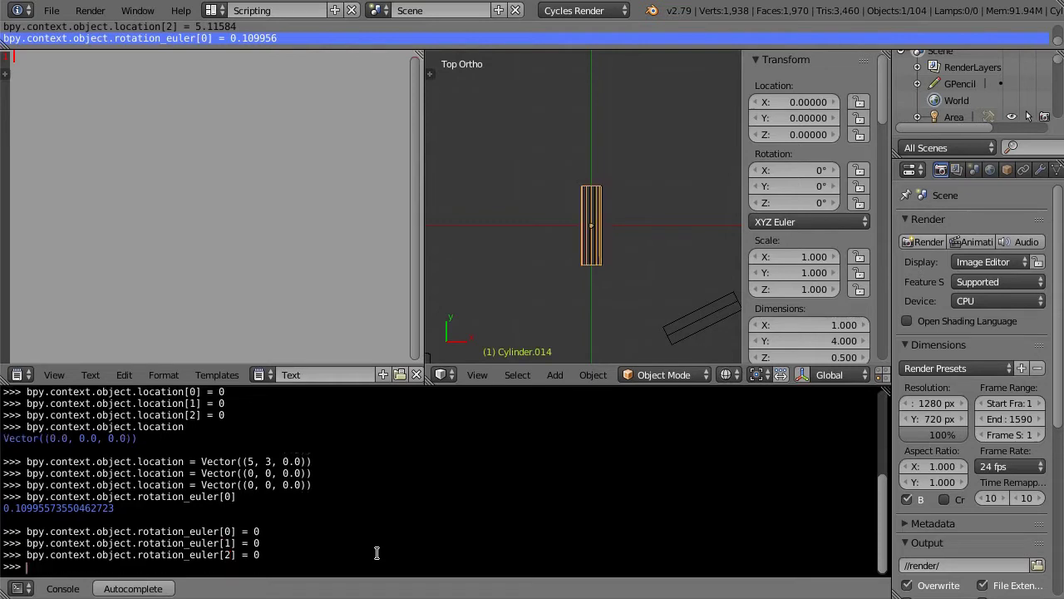
Print the full rotation_euler and assign it Euler((0.0, 0.0, 0.0), 'XYZ').
key("Up")
key("Left")
key("Left")
key("Left")
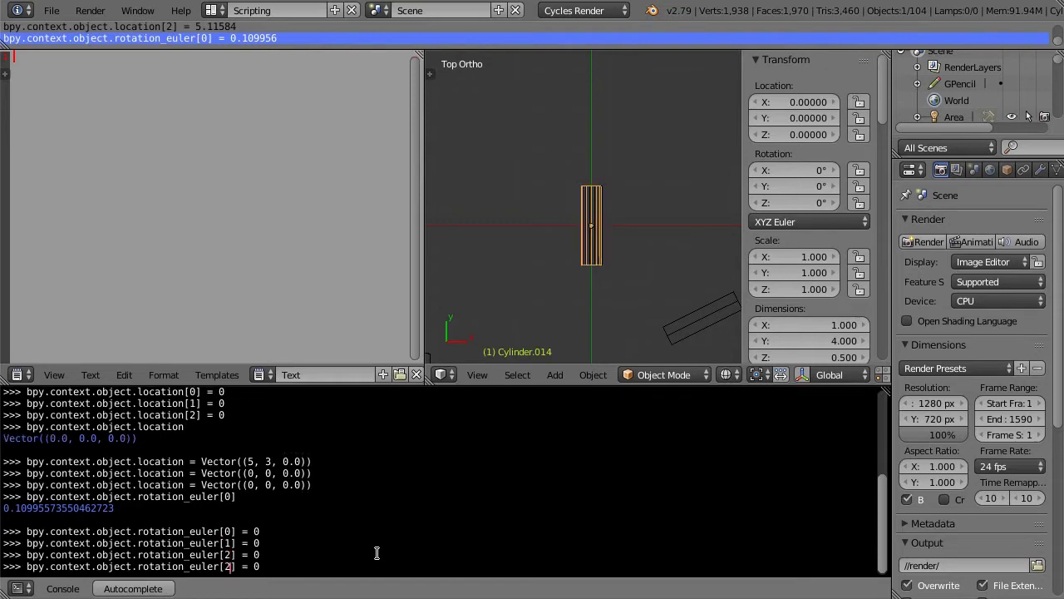
key("BackSpace")
key("BackSpace")
key("Delete")
key("Delete")
key("Delete")
key("Return")
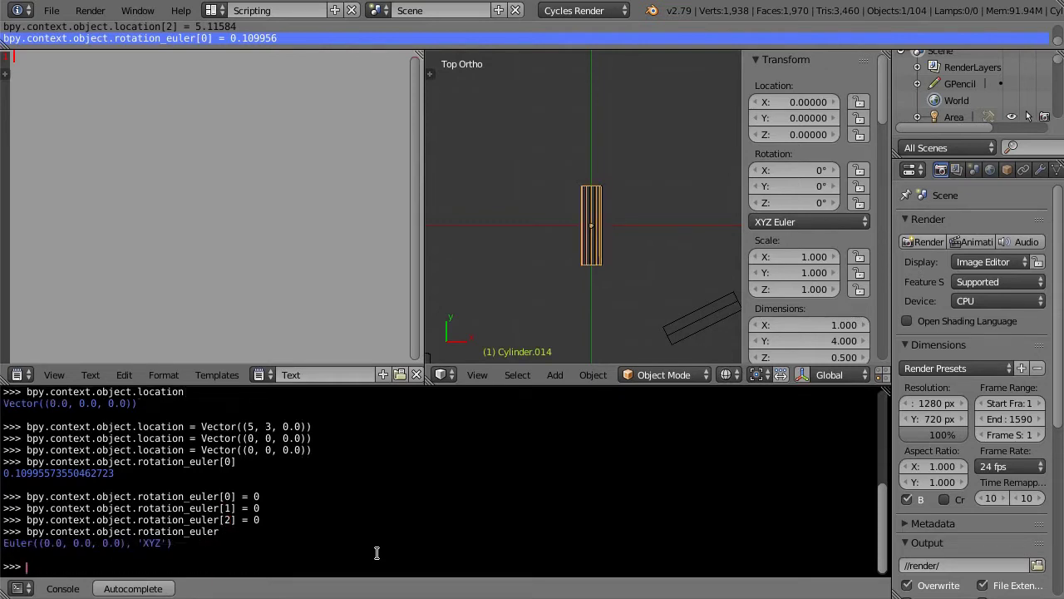
left_click_drag(3, 543, 184, 545)
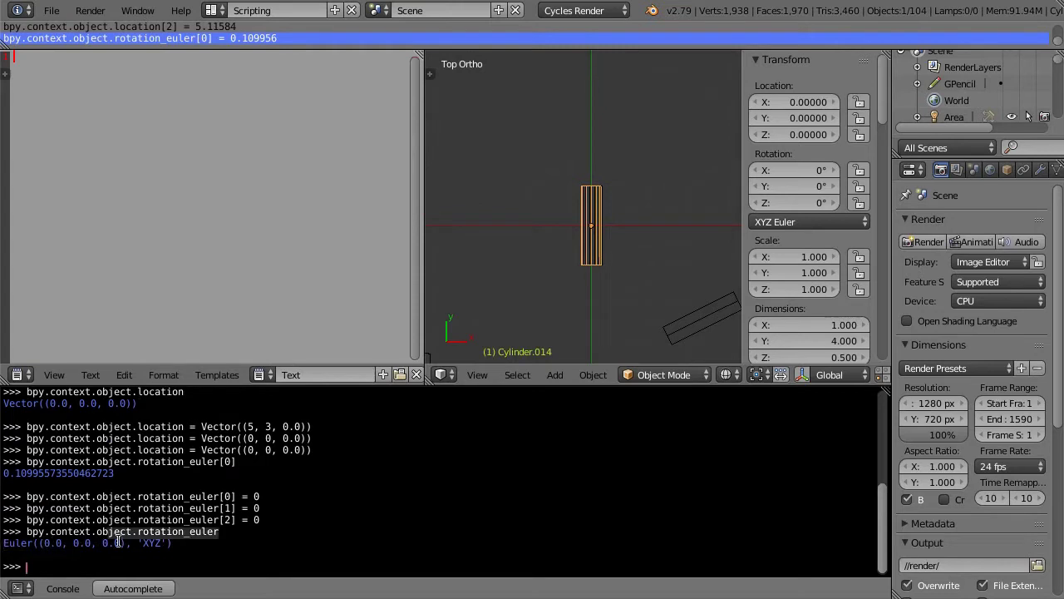
left_click(356, 543)
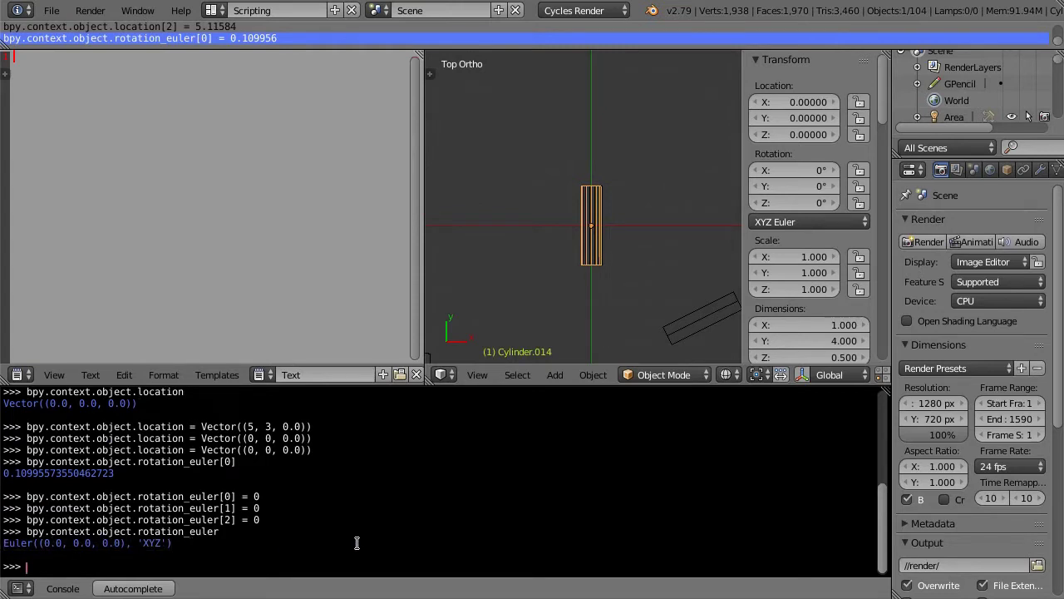
key("Up")
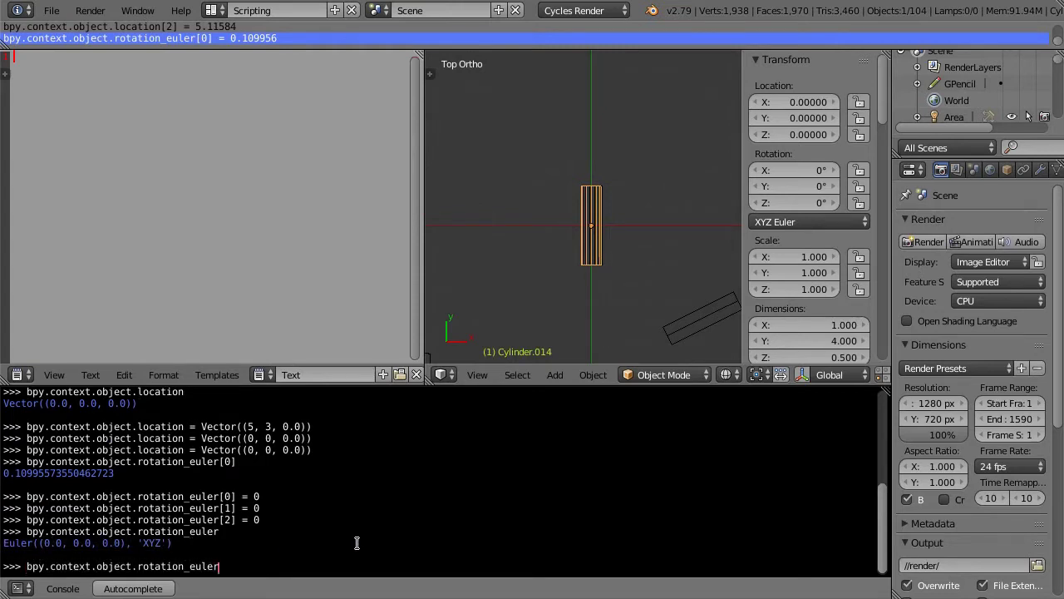
type("=")
key("ctrl+v")
key("Return")
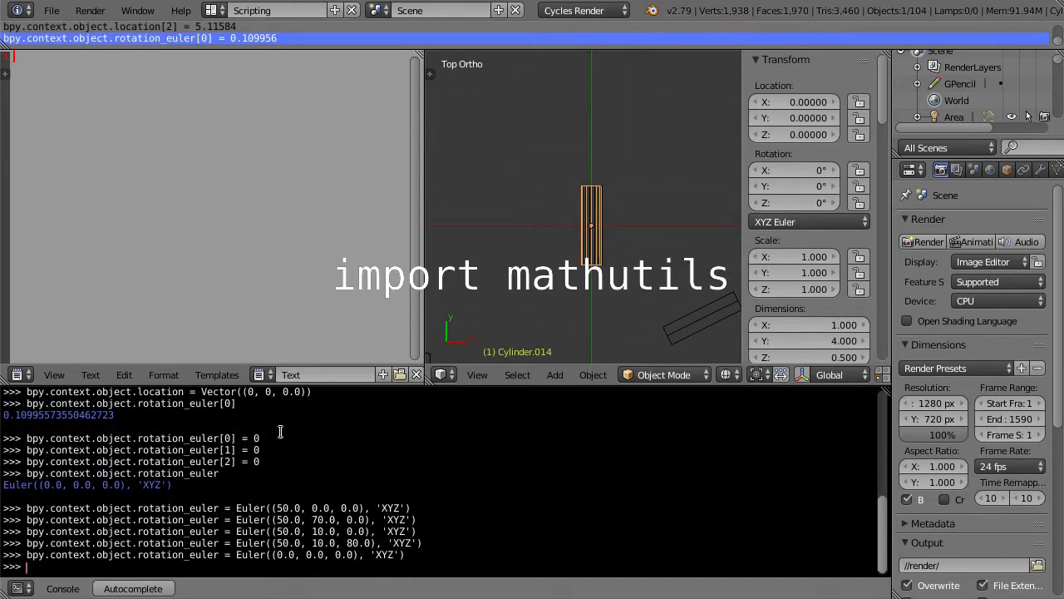
scroll(250, 424, "up", 1)
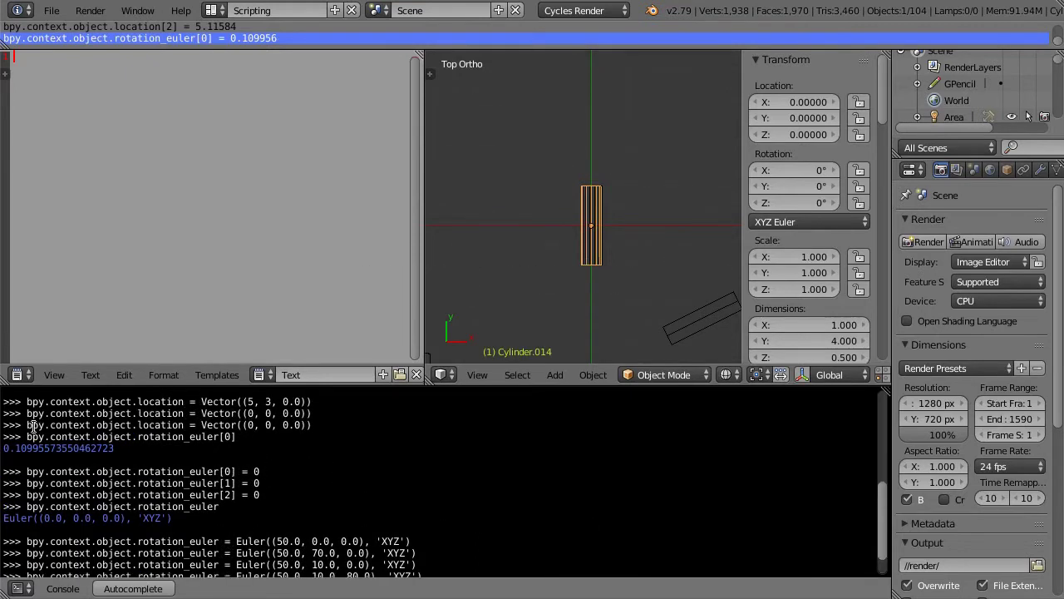
Copy the location = Vector((0, 0, 0.0)) line into the Text Editor.
left_click_drag(26, 425, 321, 423)
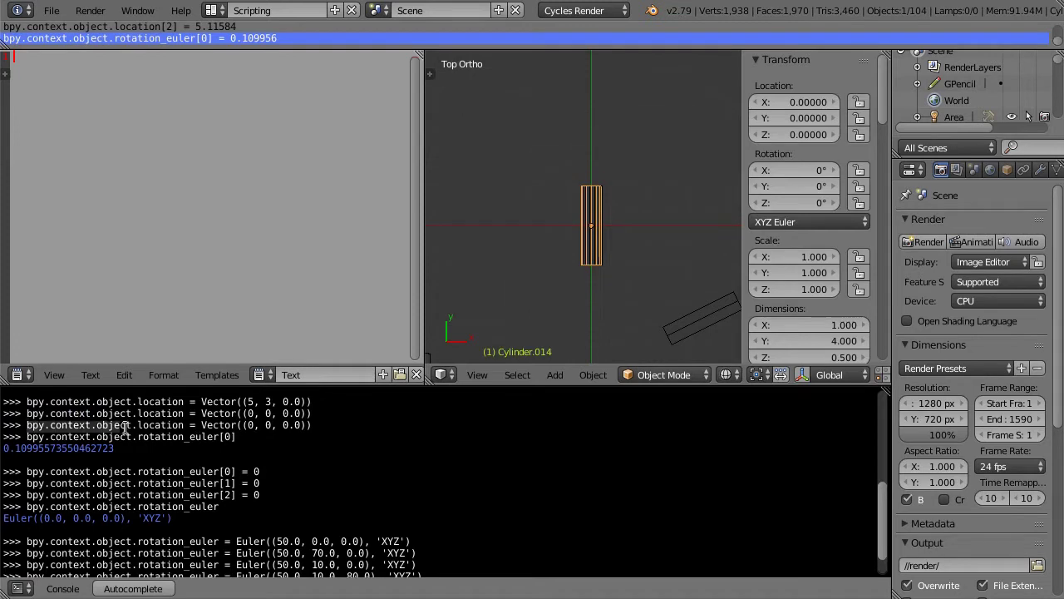
key("ctrl+c")
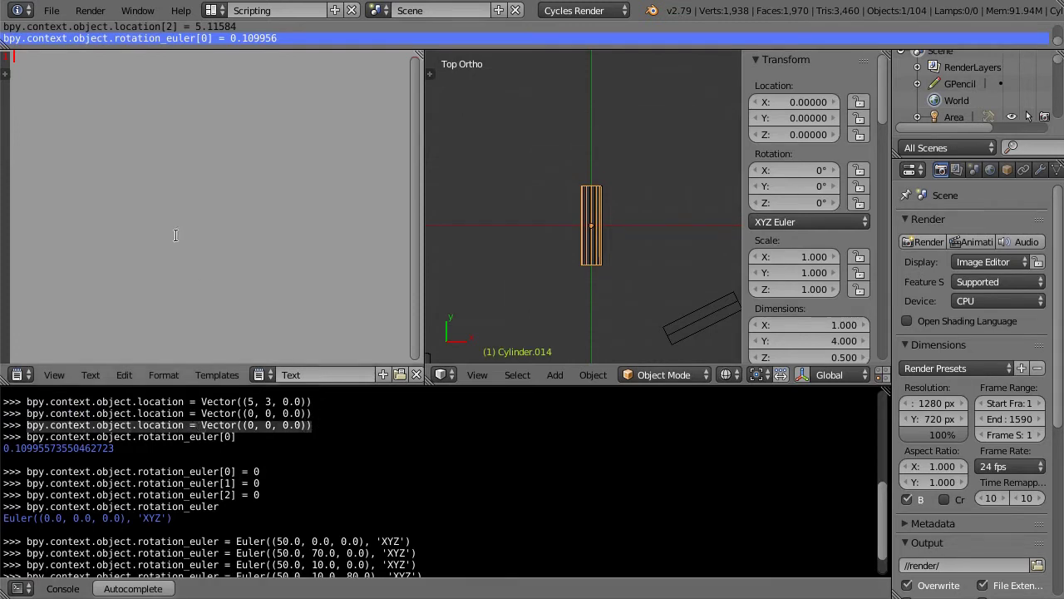
key("ctrl+v")
scroll(283, 499, "down", 2)
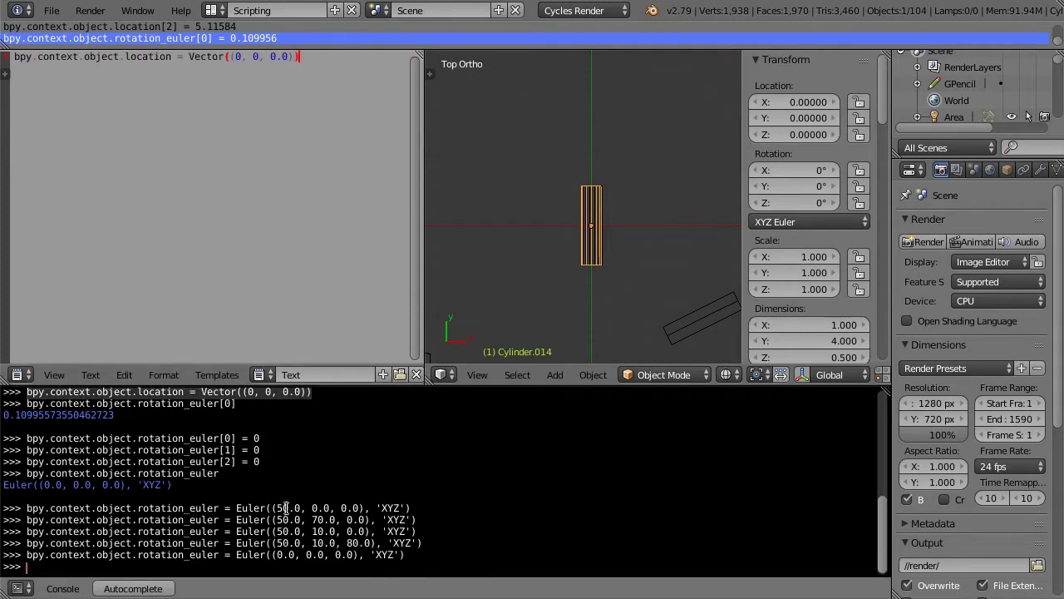
Add the rotation_euler Euler((0.0, 0.0, 0.0), 'XYZ') line and 'import bpy' on line 1.
left_click_drag(23, 556, 418, 557)
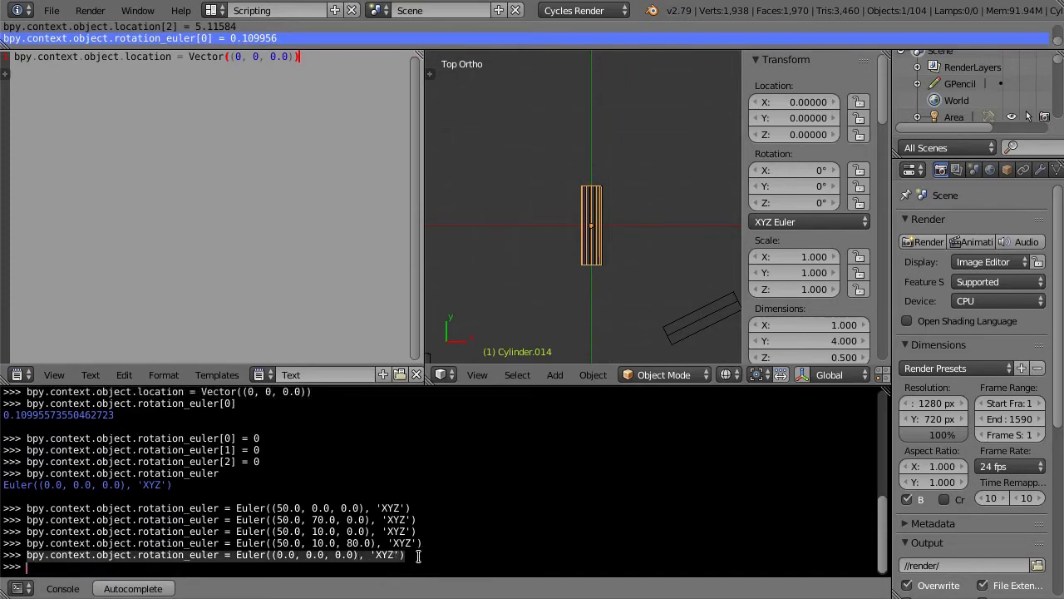
key("Return")
key("ctrl+v")
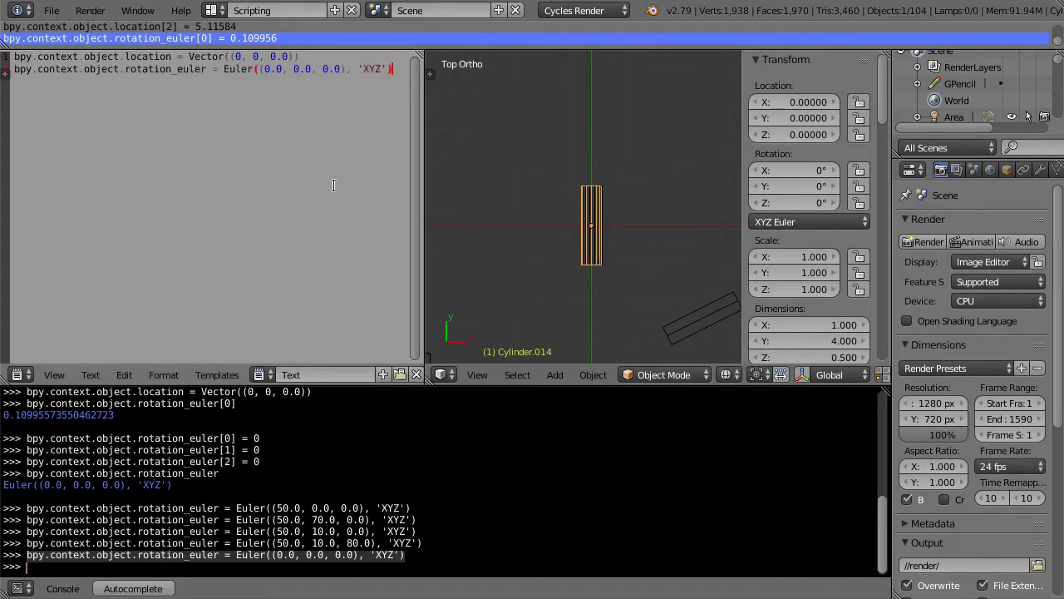
key("Home")
key("Return")
key("Return")
key("Up")
key("Up")
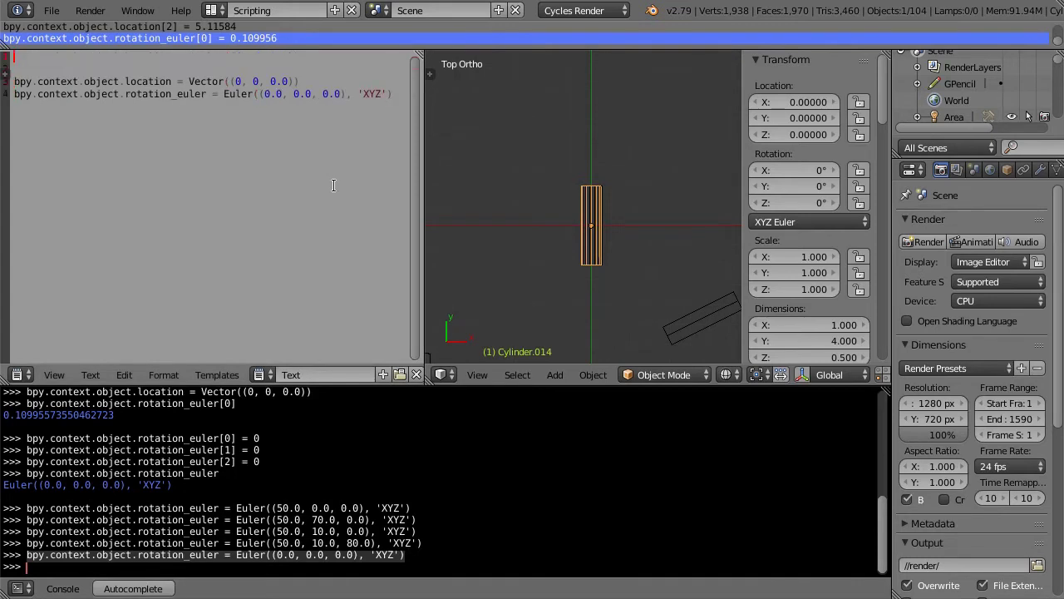
type("impor")
type("t bpy")
Select the tilted plane nmro_test.102 and run the script on it.
right_click(705, 315)
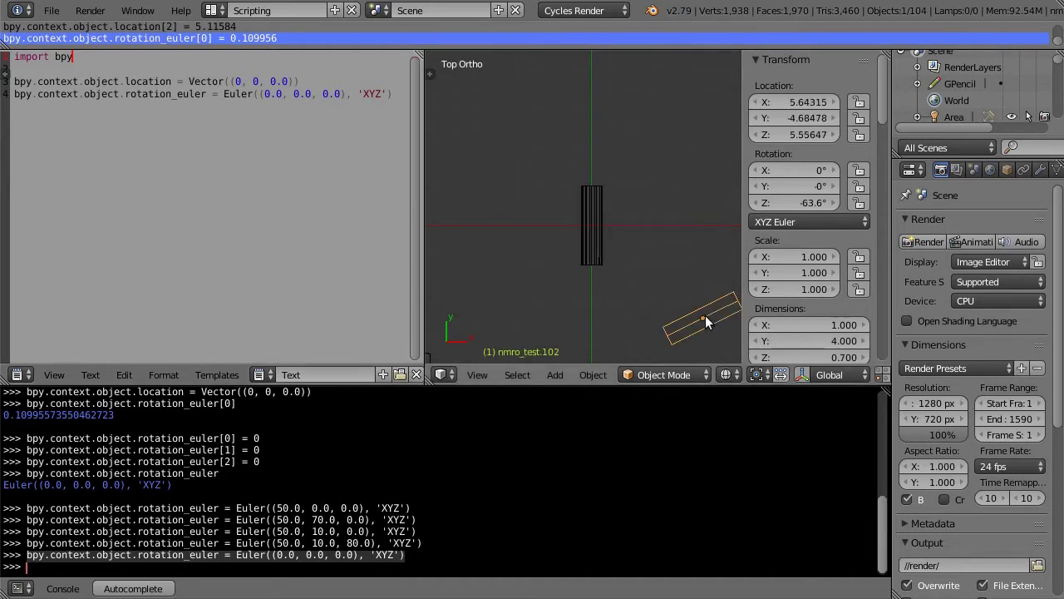
middle_click_drag(694, 331, 655, 314, "shift")
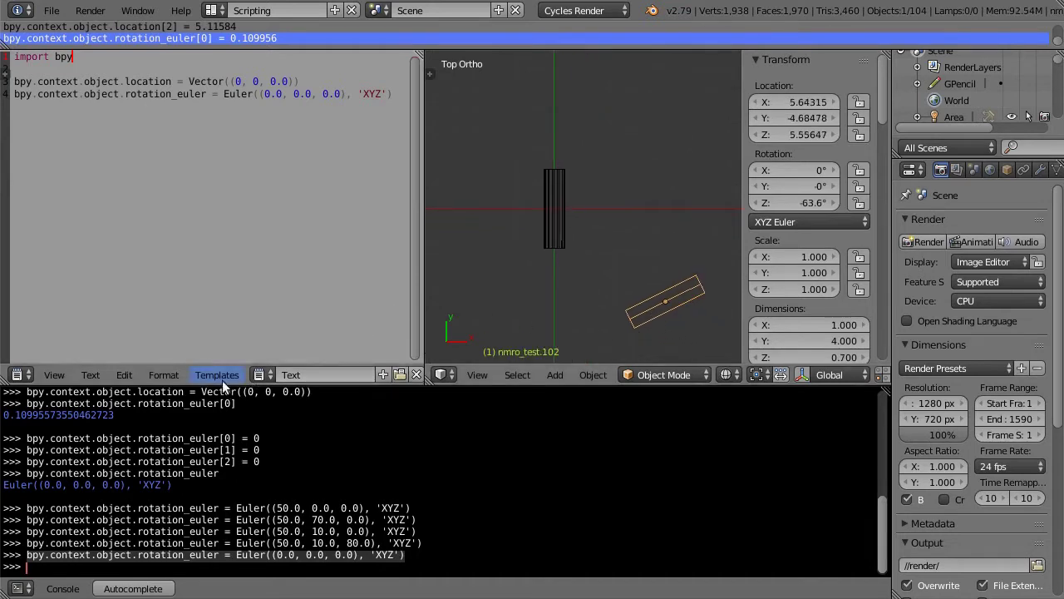
scroll(222, 381, "down", 3)
scroll(222, 380, "down", 2)
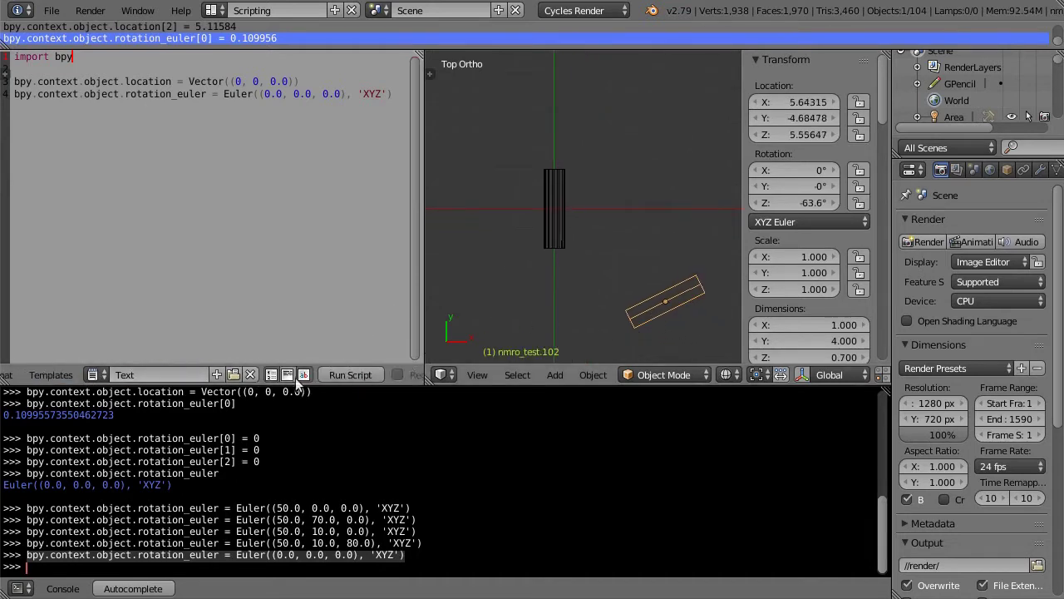
left_click(367, 374)
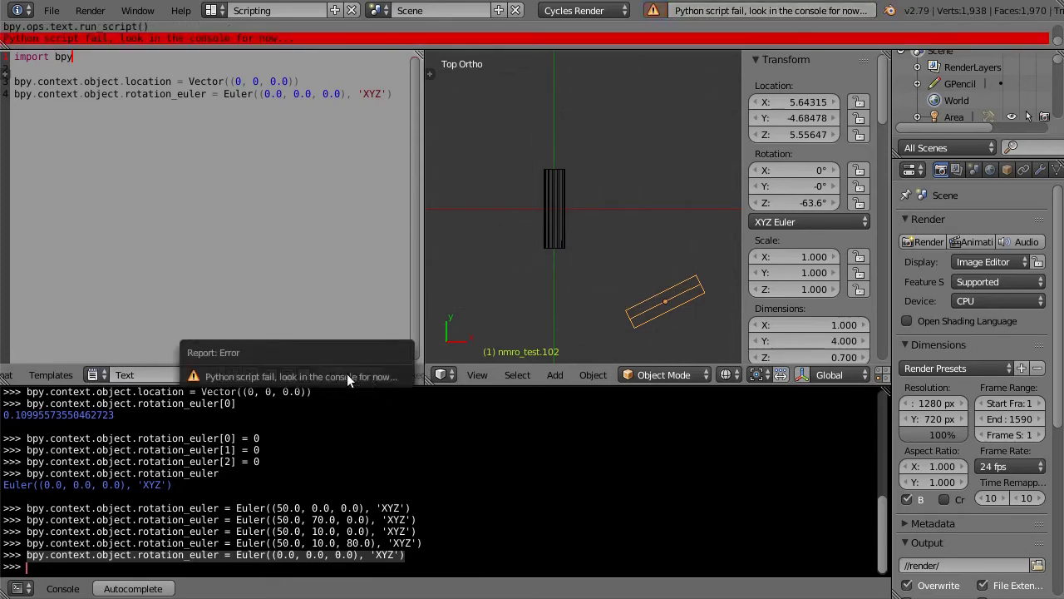
Read the 'Vector' is not defined error in the console, then return to the script and go to Help.
key("alt+Tab")
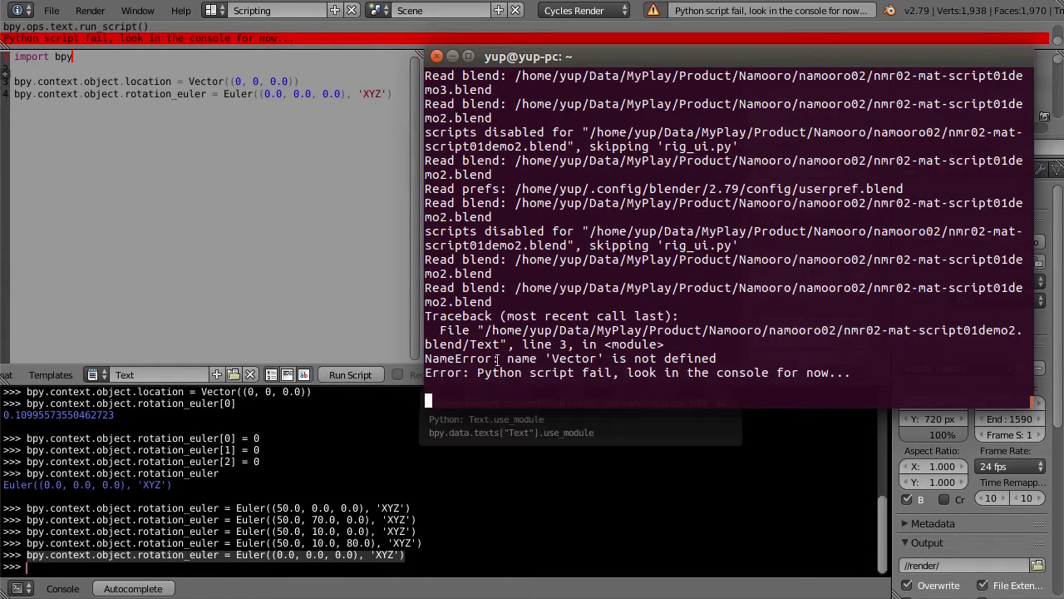
left_click_drag(622, 358, 728, 358)
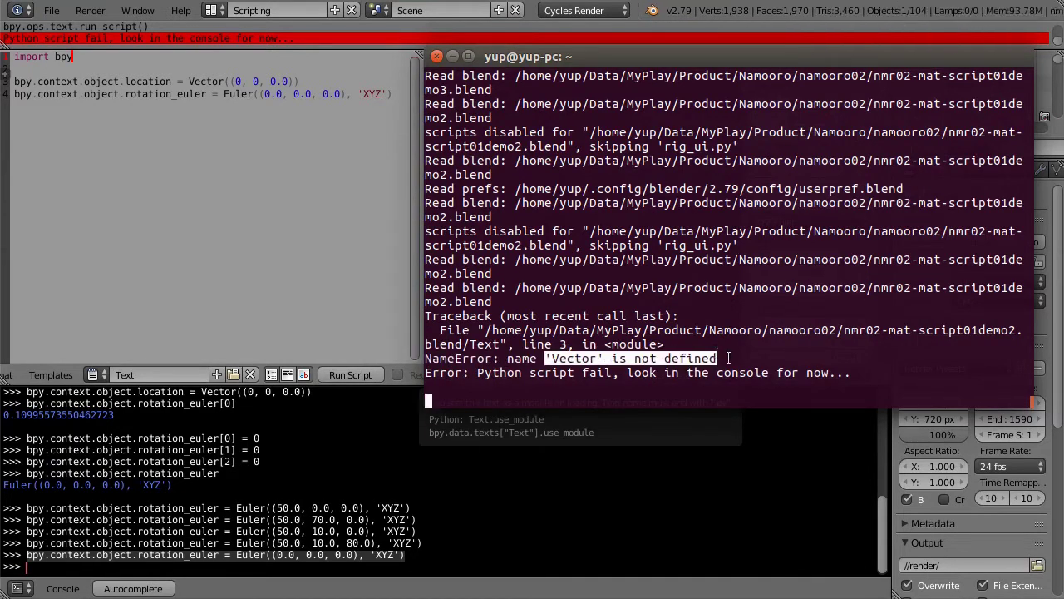
left_click(729, 357)
left_click(353, 170)
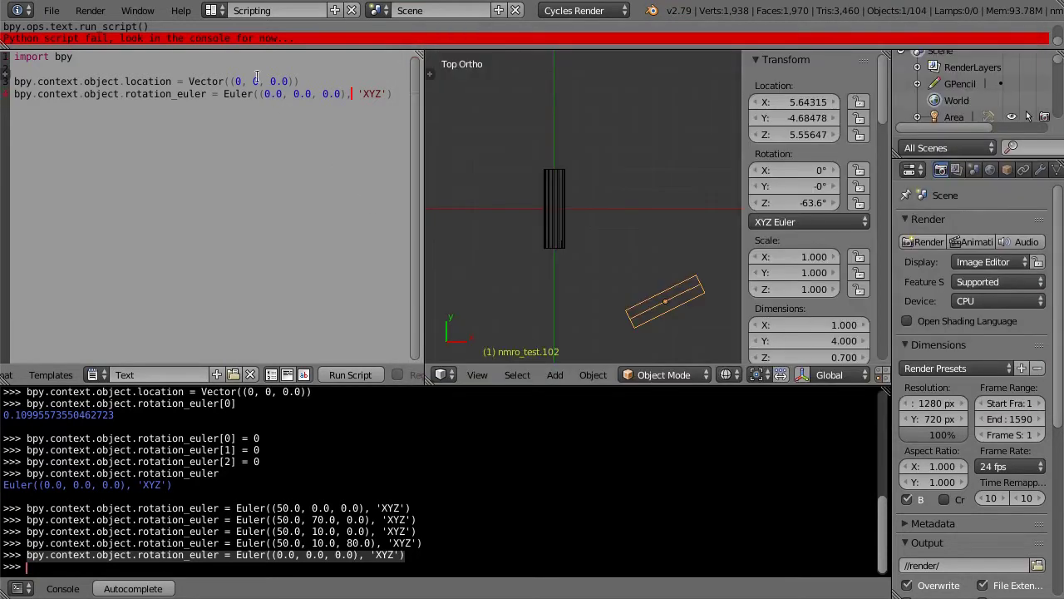
left_click(180, 11)
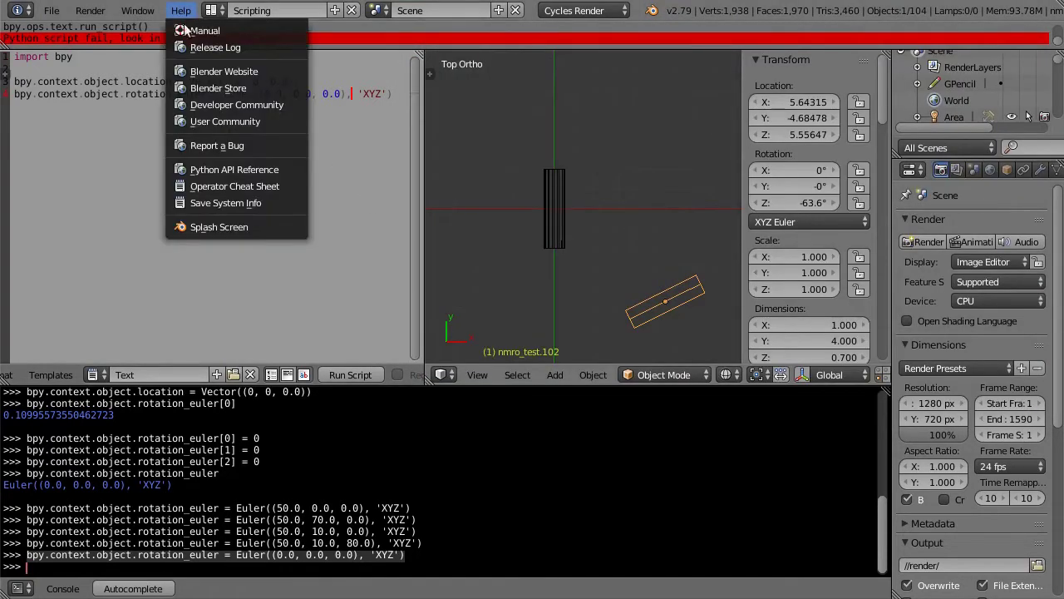
Search the Python API reference for 'vector' and browse the results.
left_click(284, 170)
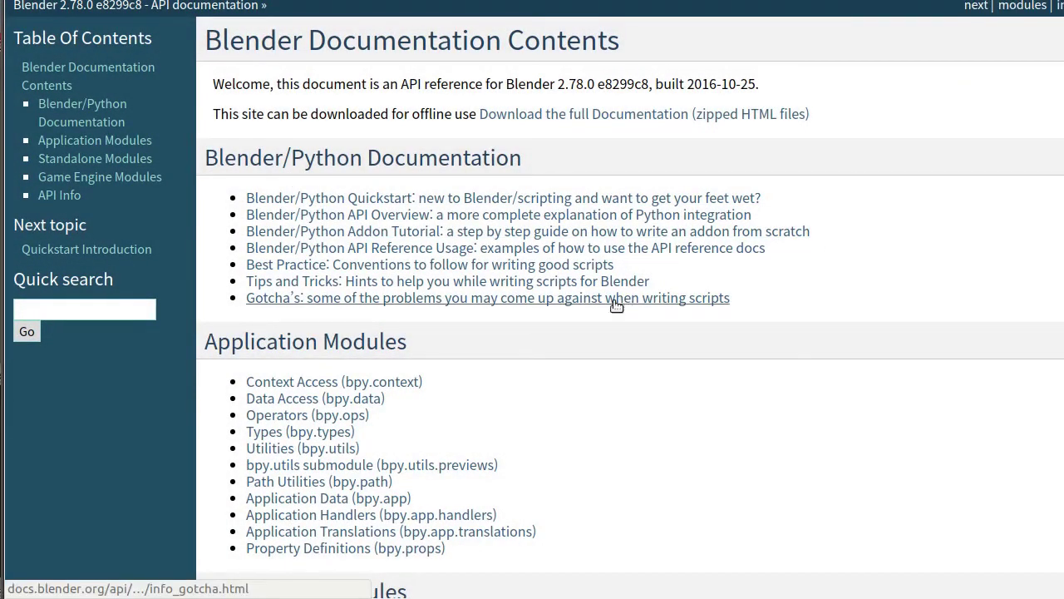
type("vec")
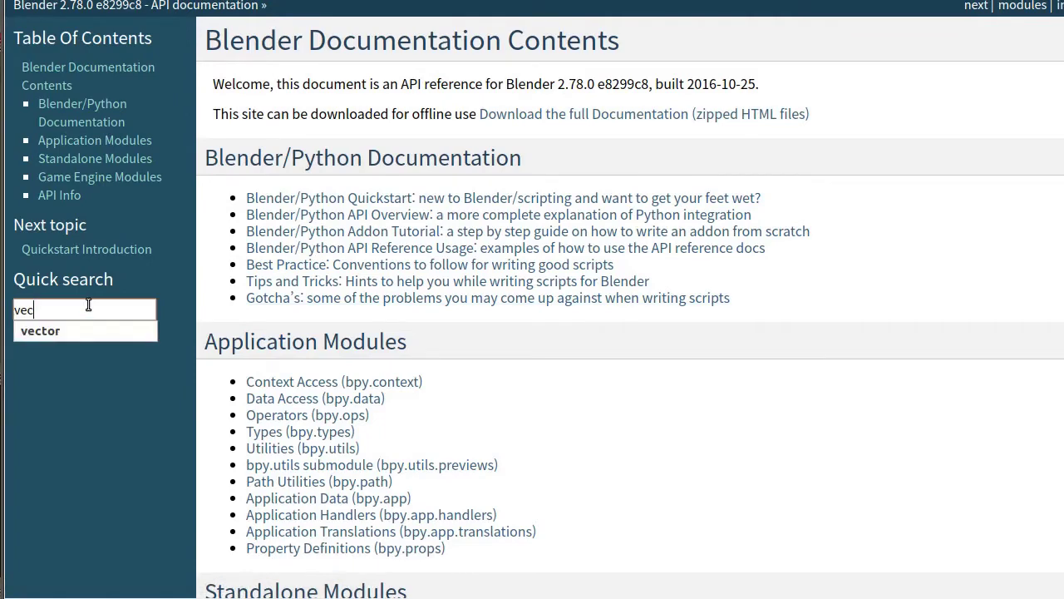
key("Down")
key("Return")
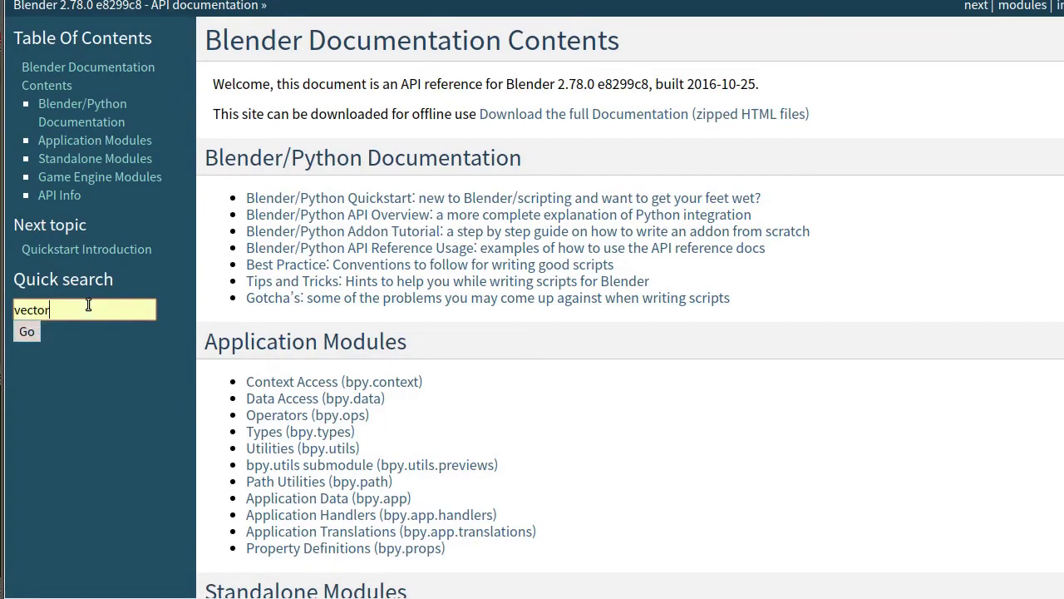
key("Return")
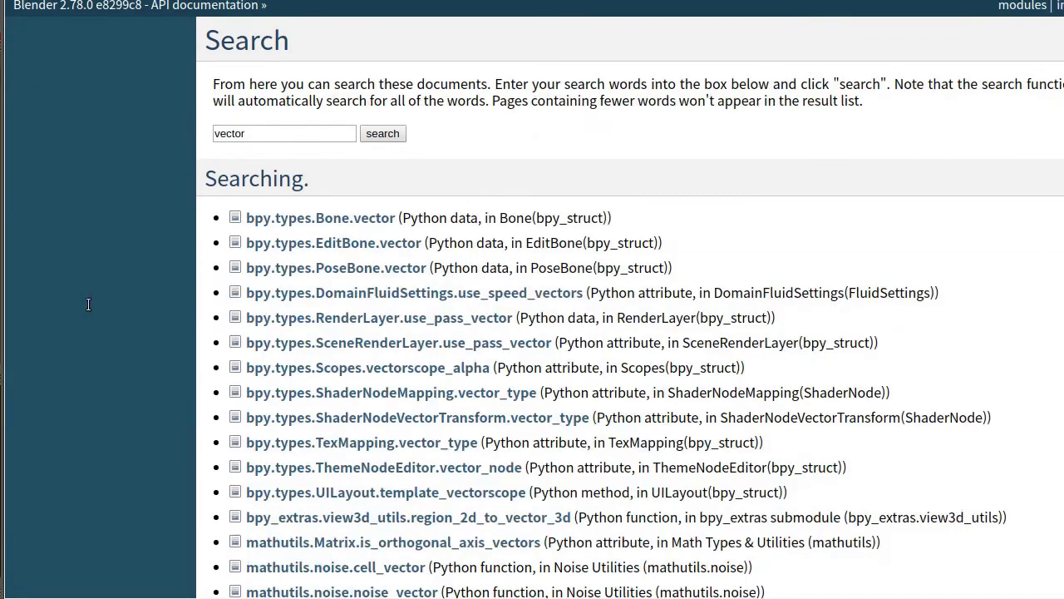
scroll(88, 304, "down", 6)
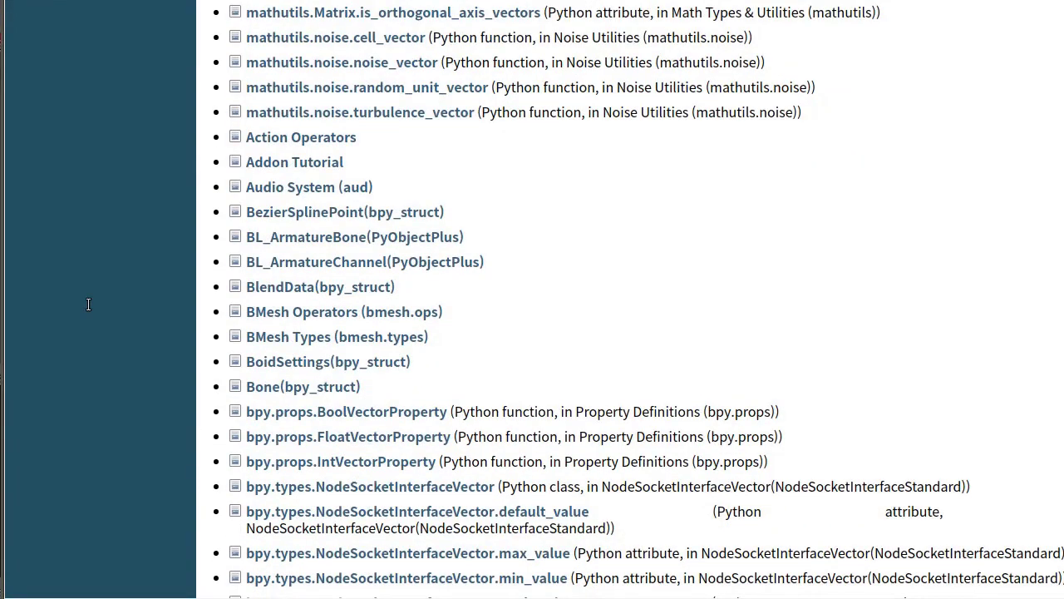
scroll(88, 304, "down", 10)
scroll(88, 304, "down", 6)
scroll(88, 305, "down", 1)
scroll(88, 304, "down", 15)
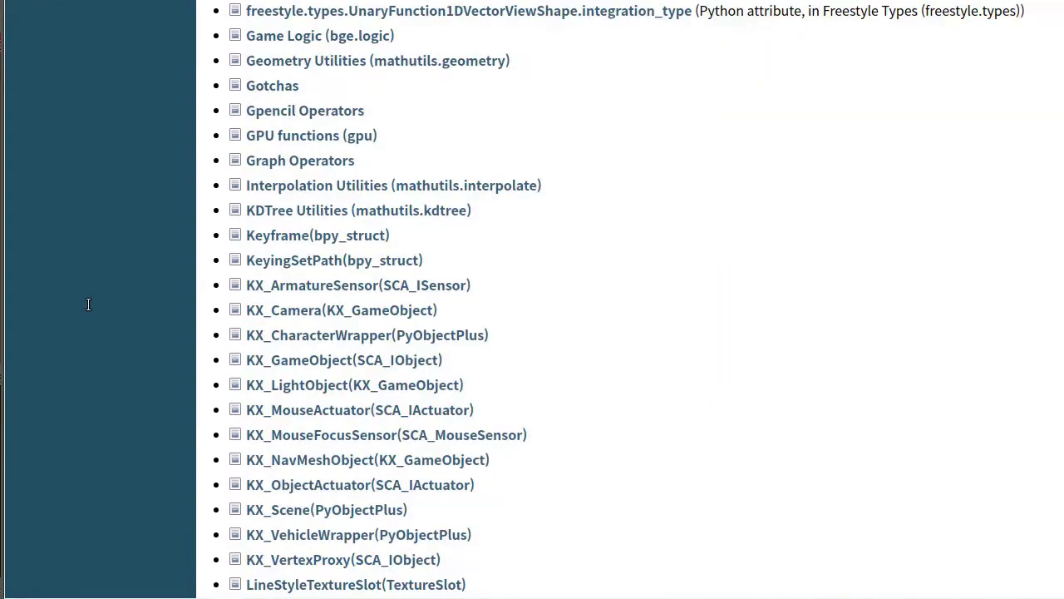
scroll(88, 304, "down", 6)
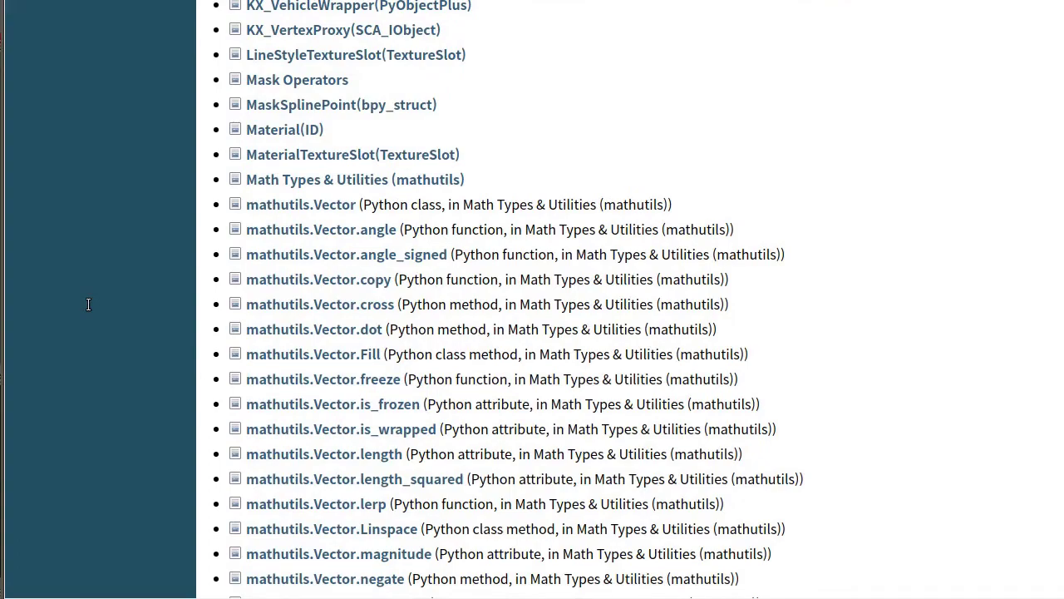
Read the mathutils.Vector page's 'import mathutils' example, then return to Blender.
left_click(280, 205)
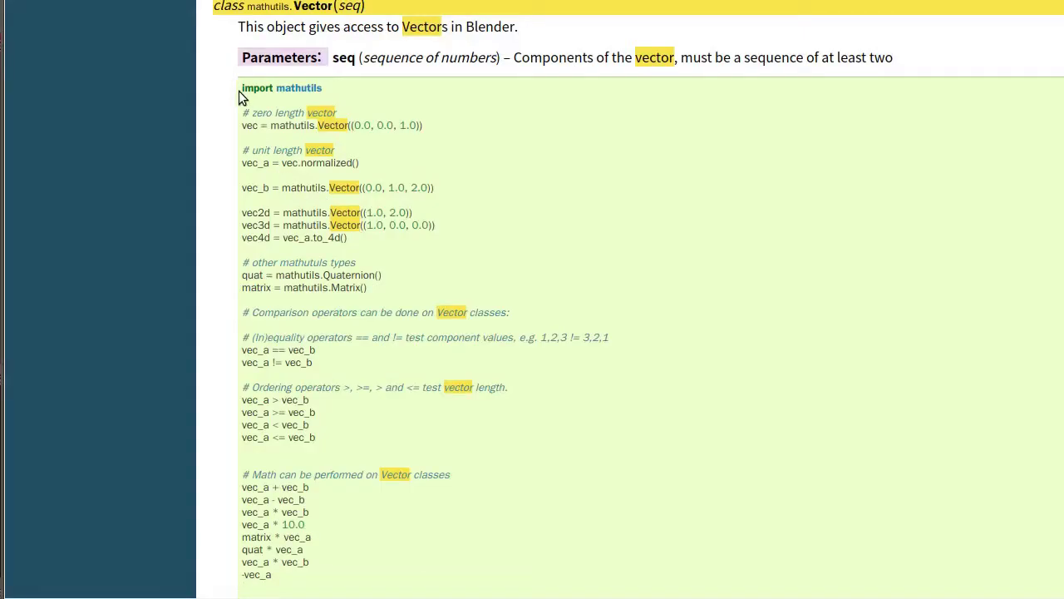
left_click_drag(241, 89, 329, 88)
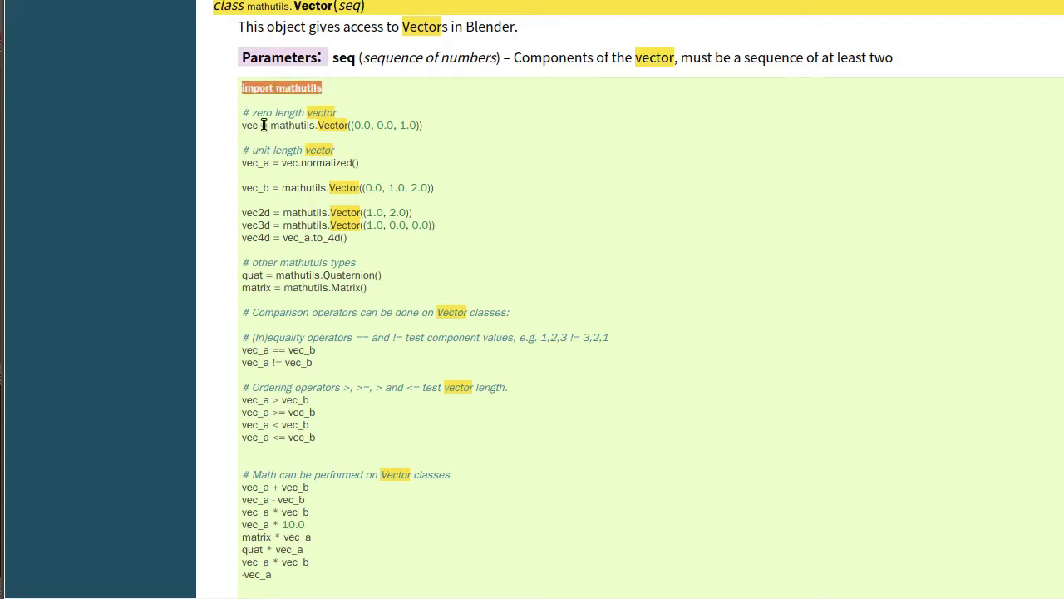
left_click_drag(271, 127, 348, 126)
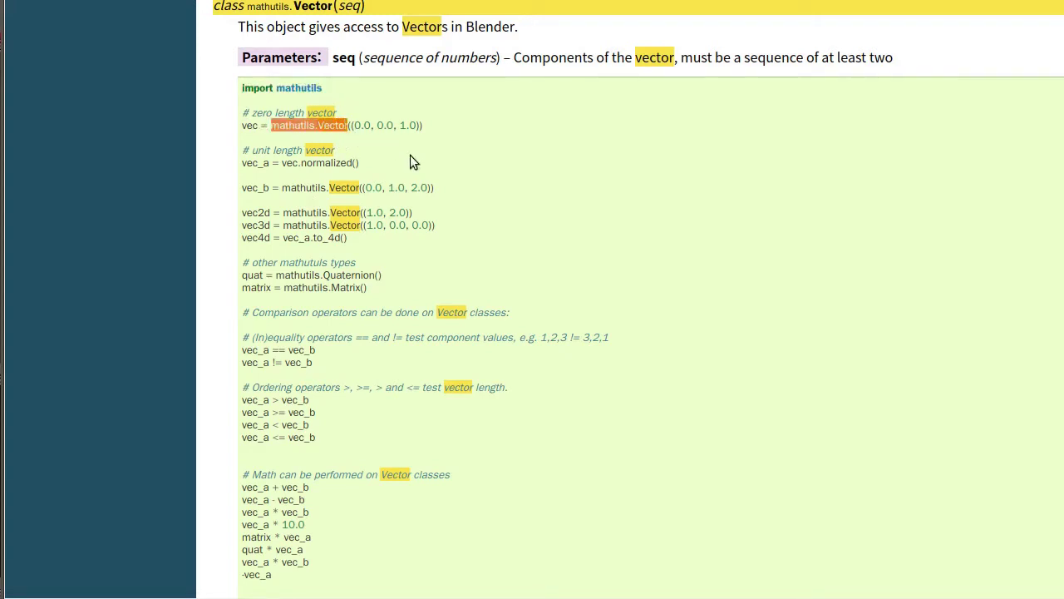
key("alt+Tab")
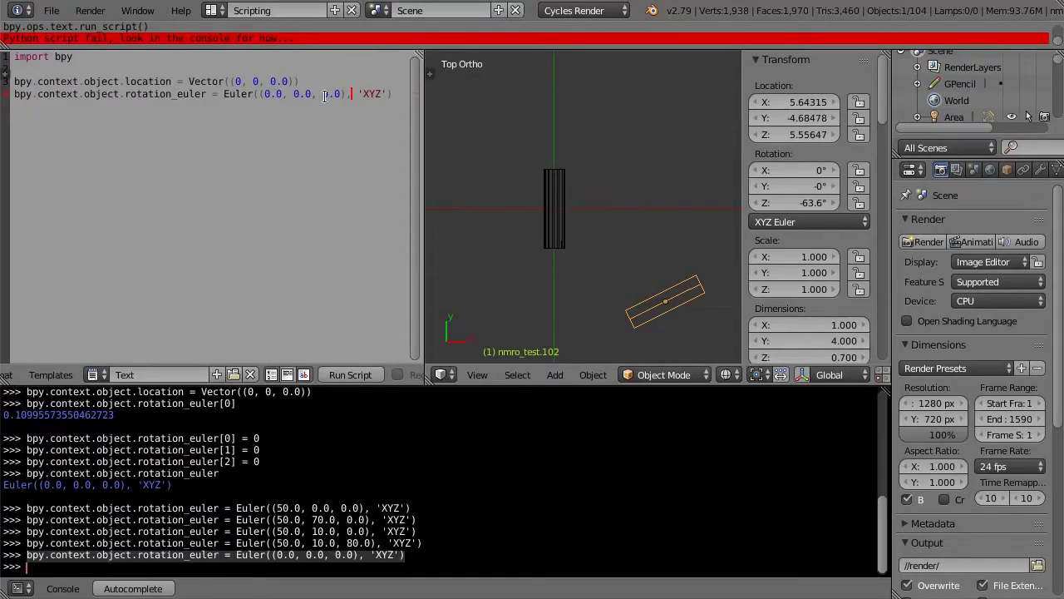
Add 'import mathutils', prefix Vector and Euler with 'mathutils.', and run the script.
left_click(137, 70)
type("import m")
type("athutils")
key("Return")
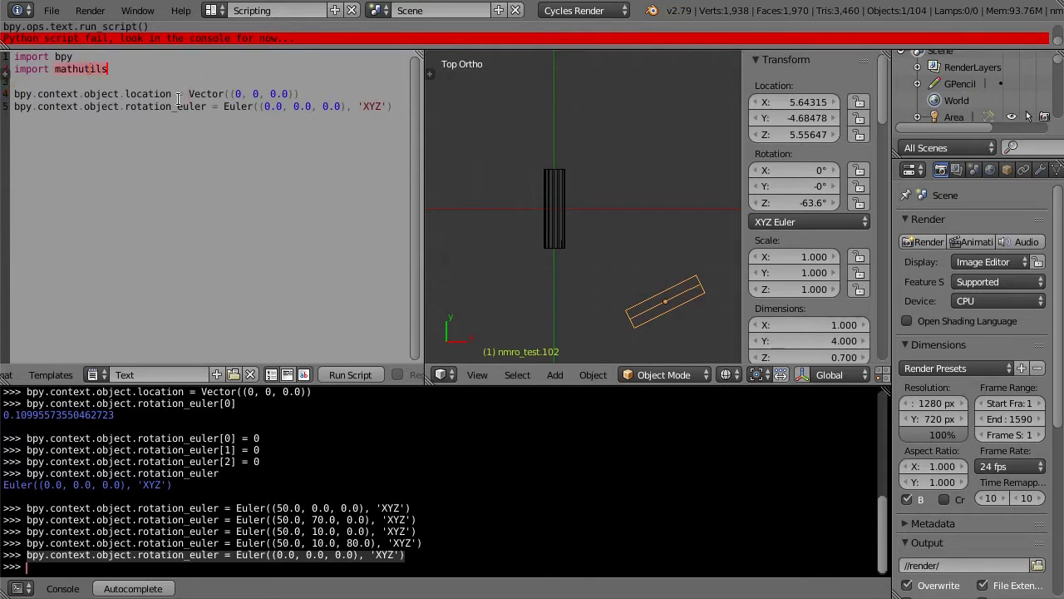
type("mathutils")
type(".")
key("Down")
key("Left")
key("Left")
key("Left")
type("mathutils.")
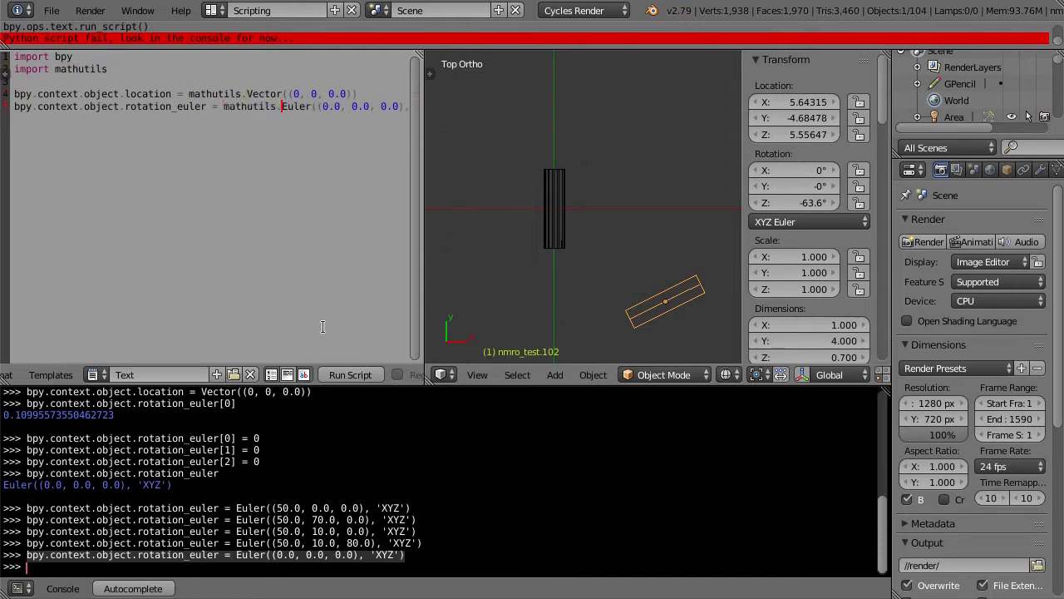
left_click(344, 369)
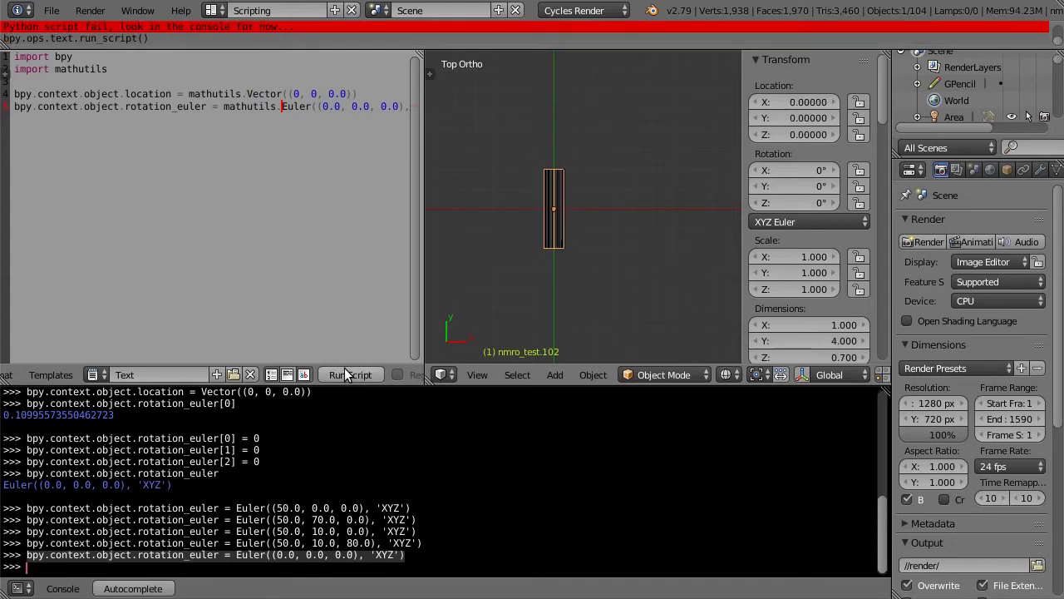
Rewrite line 2 as 'from mathutils import Vector, Euler'.
left_click(54, 69)
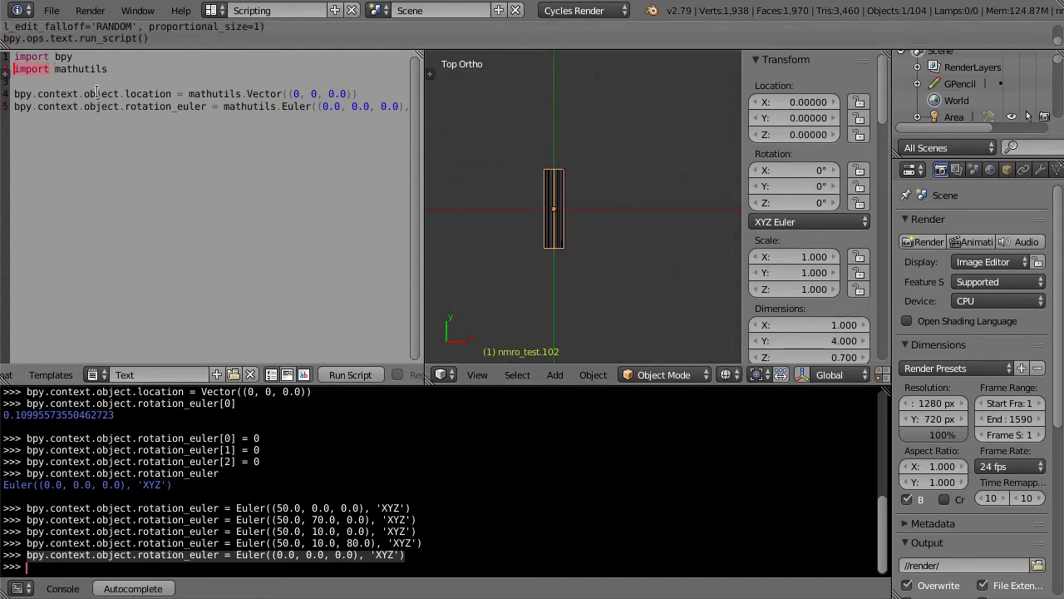
type("from mathut")
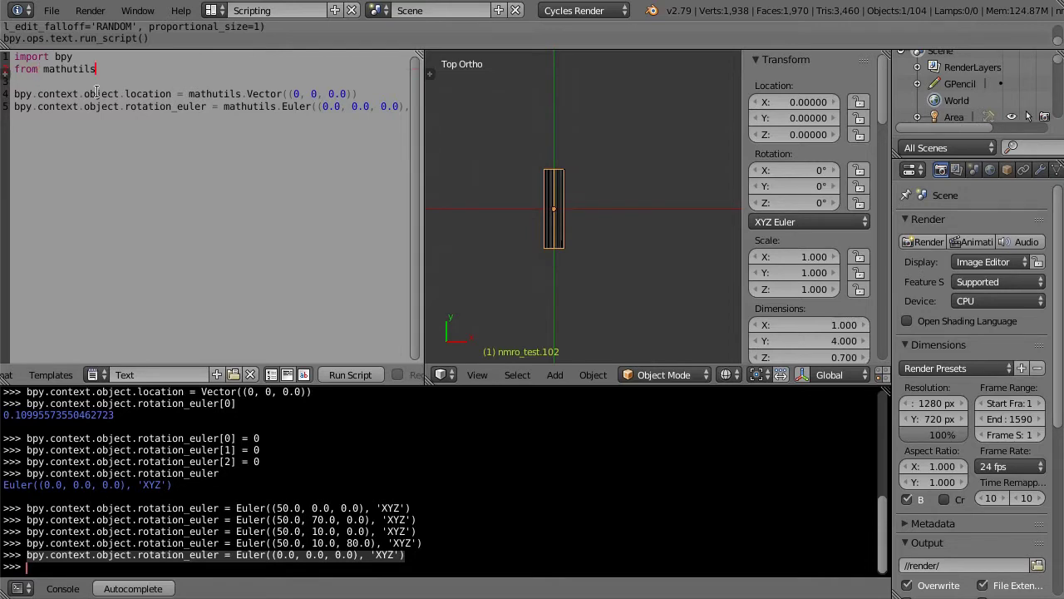
type("ils import")
double_click(269, 93)
key("ctrl+c")
left_click(178, 70)
key("ctrl+v")
double_click(301, 106)
key("ctrl+c")
left_click(211, 70)
key("ctrl+v")
Remove the 'mathutils.' prefixes before Vector and Euler.
double_click(214, 94)
key("Delete")
key("Delete")
key("Delete")
key("Down")
key("Right")
key("Right")
key("Right")
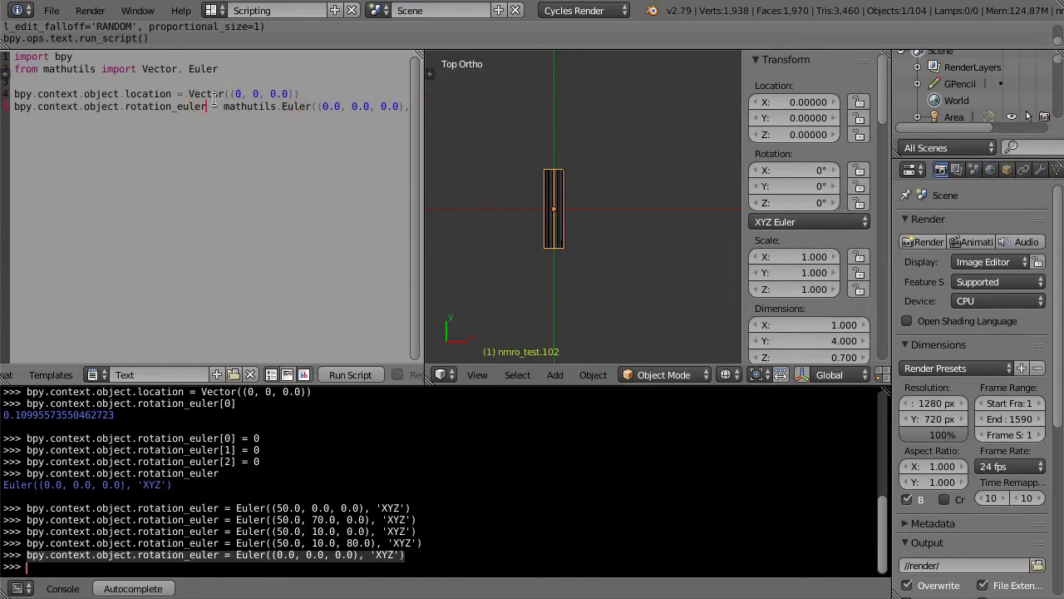
key("Right")
key("Right")
key("Right")
key("ctrl+shift+Right")
key("shift+Right")
key("Delete")
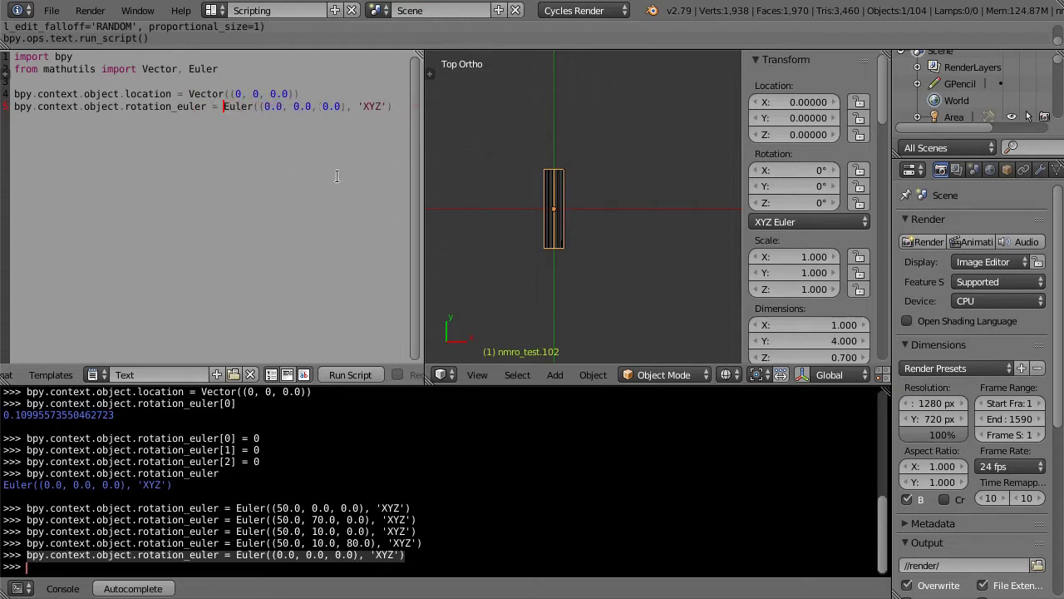
key("r")
Move and rotate the object, then run the script to reset it to the origin.
key("g")
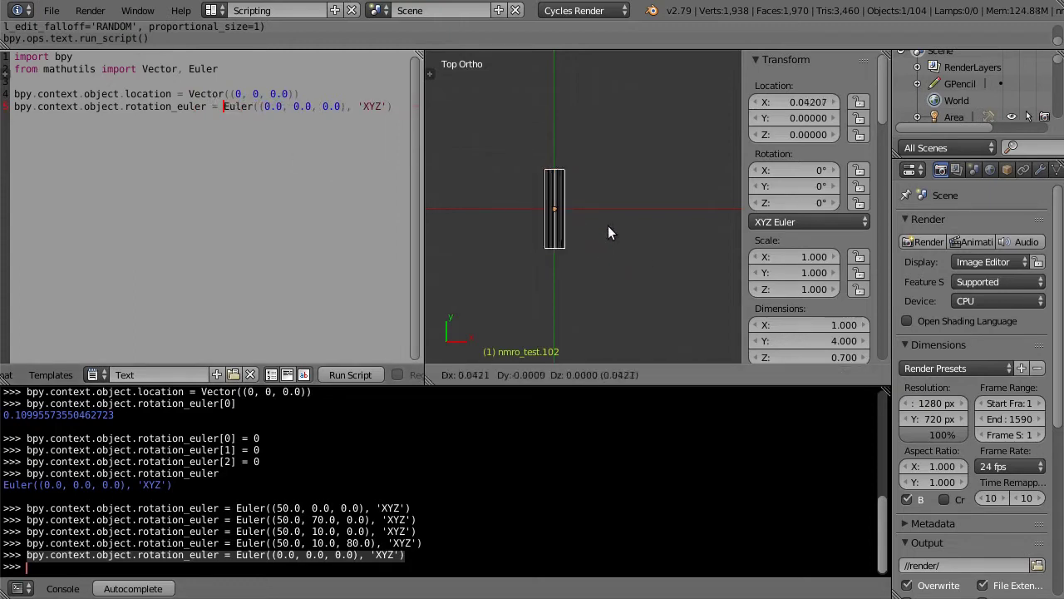
left_click(662, 250)
key("r")
left_click(647, 316)
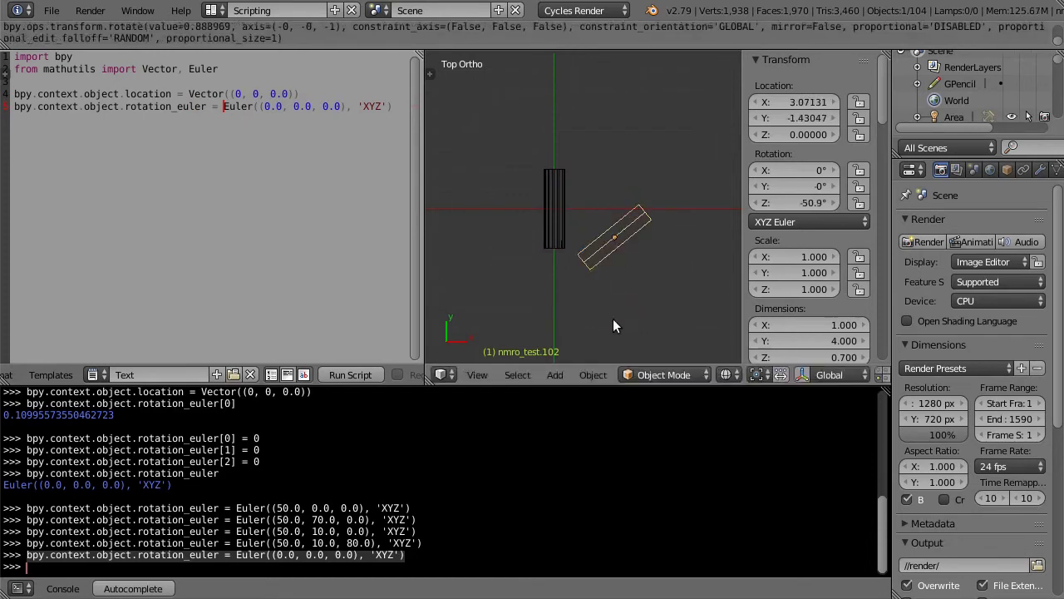
left_click(344, 375)
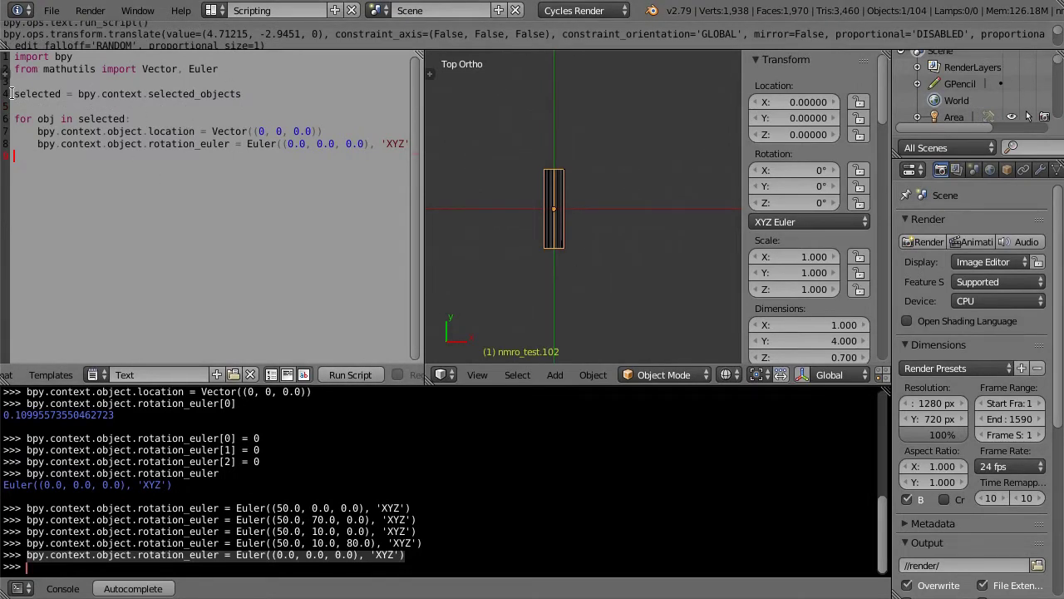
Add the selected_objects variable and 'for obj in selected' loop, select all, and run the script.
left_click_drag(15, 93, 243, 94)
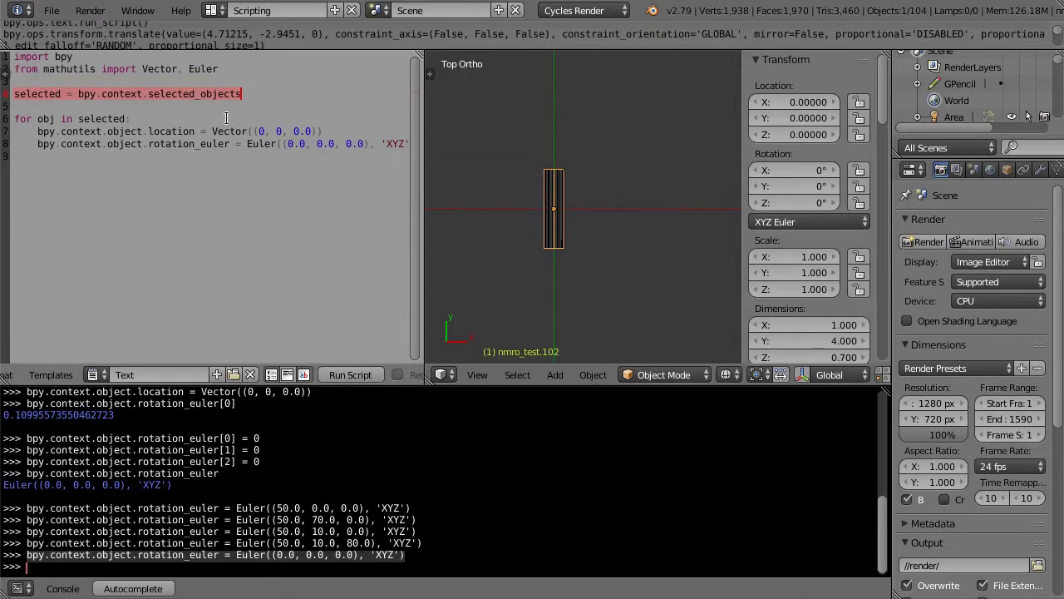
double_click(108, 119)
left_click(131, 126)
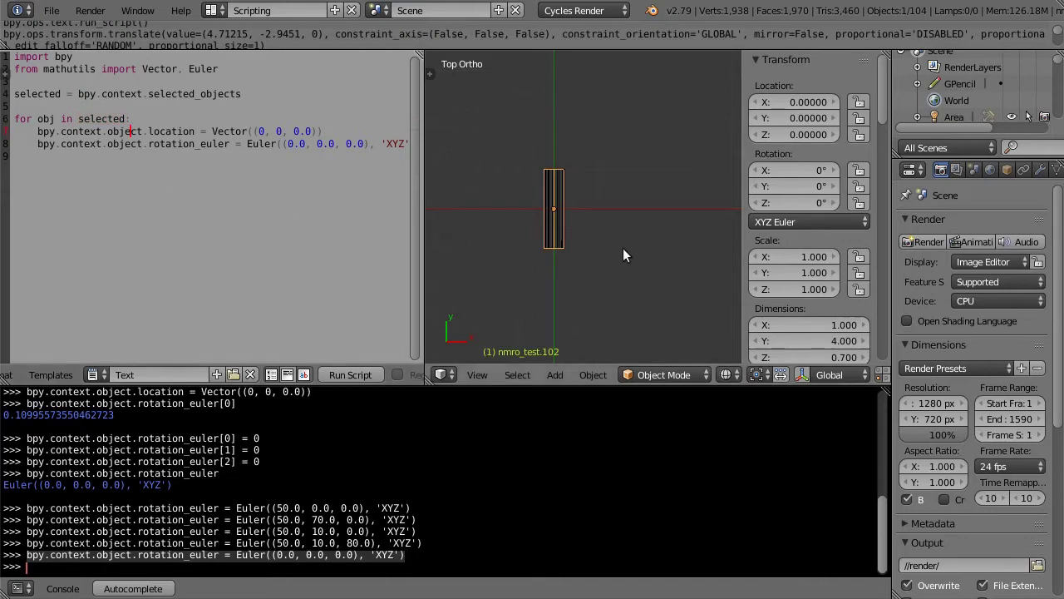
scroll(623, 248, "down", 1)
scroll(623, 248, "down", 1)
scroll(623, 248, "down", 1)
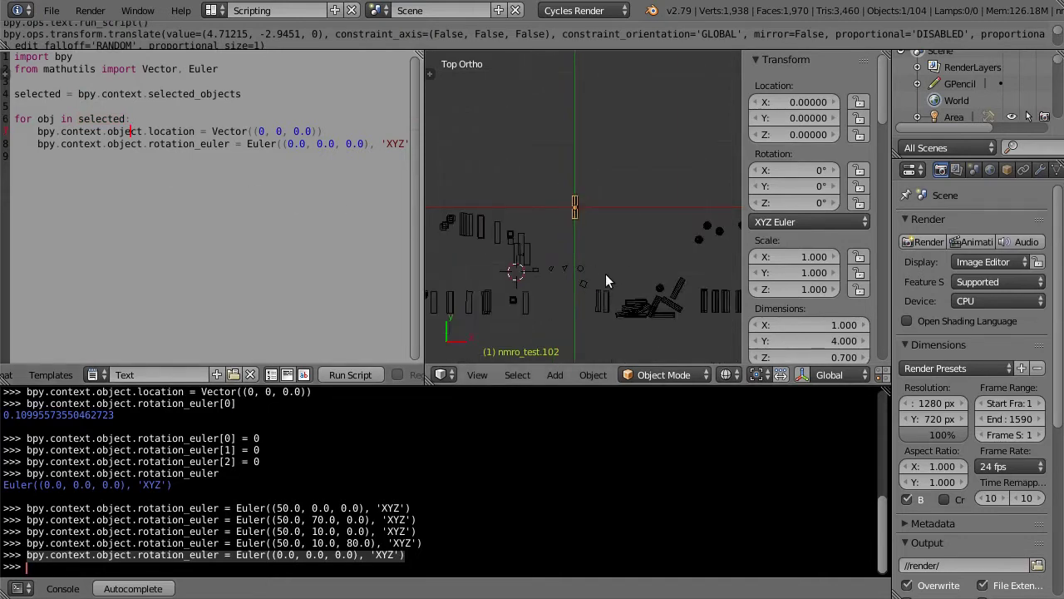
key("a")
scroll(606, 276, "up", 1)
scroll(623, 231, "up", 1)
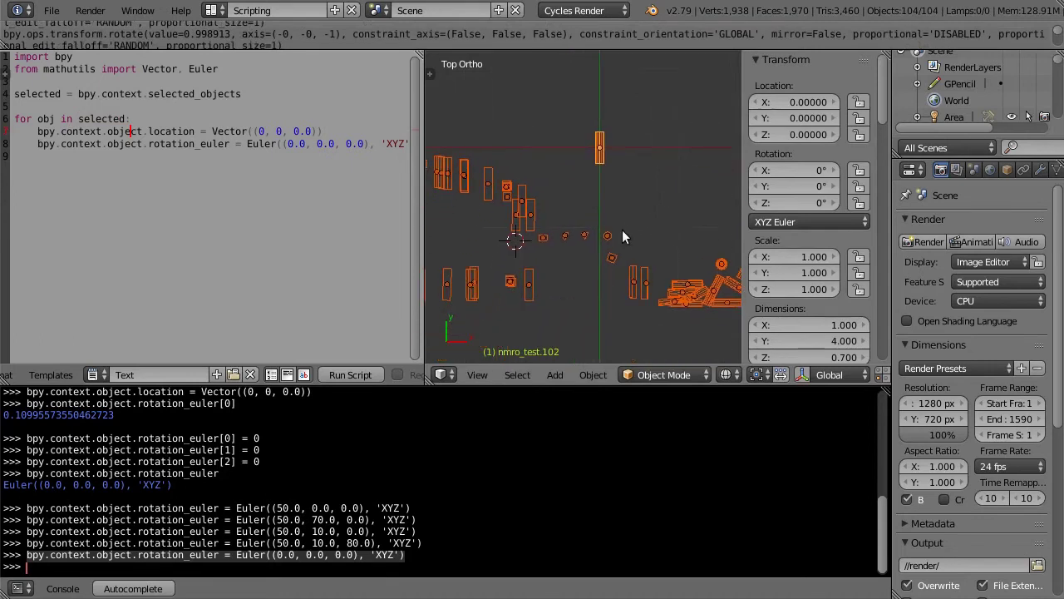
left_click(360, 377)
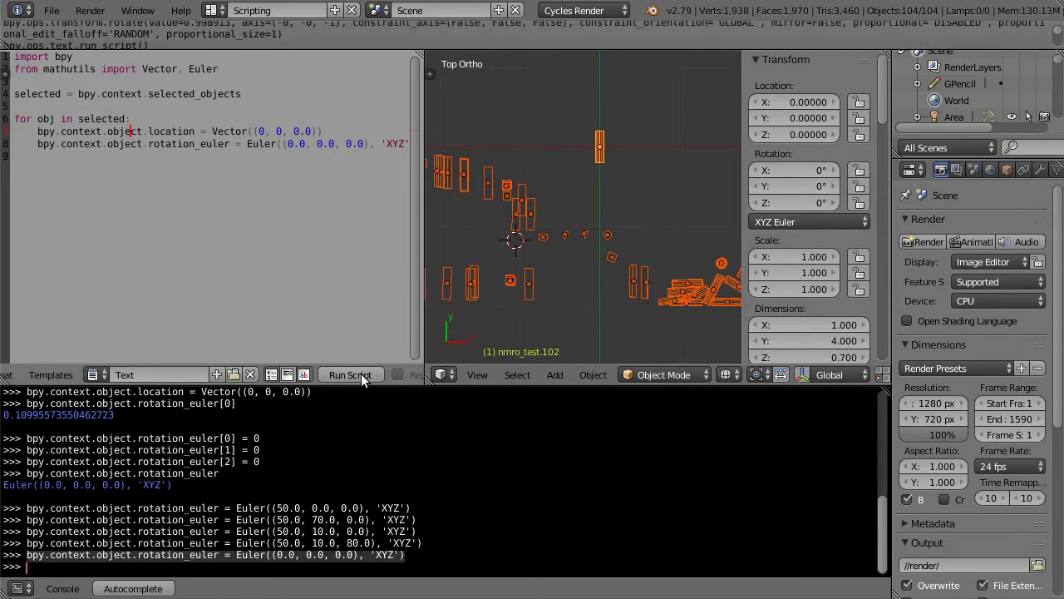
Replace bpy.context.object with obj in the location and rotation lines, then rerun the script.
scroll(541, 250, "up", 2)
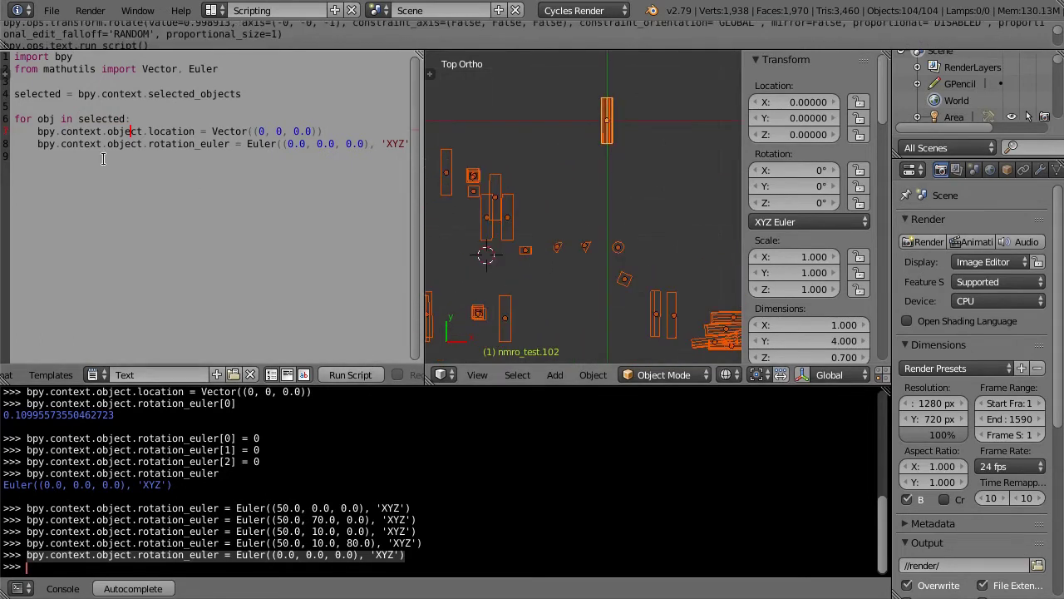
left_click(62, 131)
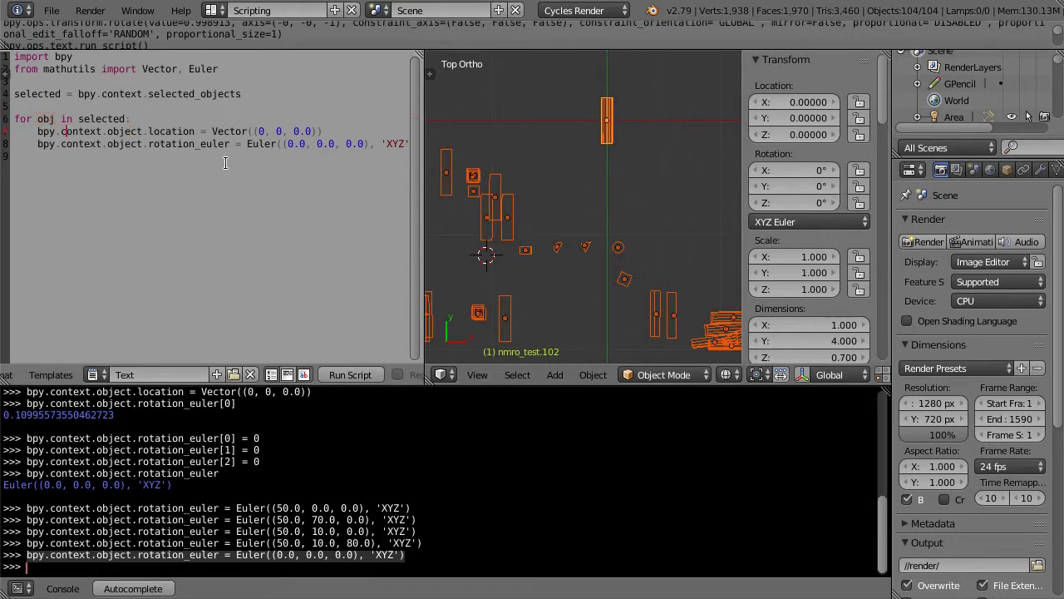
key("Left")
key("Left")
key("Left")
key("Left")
key("shift+Right")
key("shift+Right")
key("shift+Right")
key("ctrl+shift+Right")
key("ctrl+shift+Right")
type("obj")
key("Down")
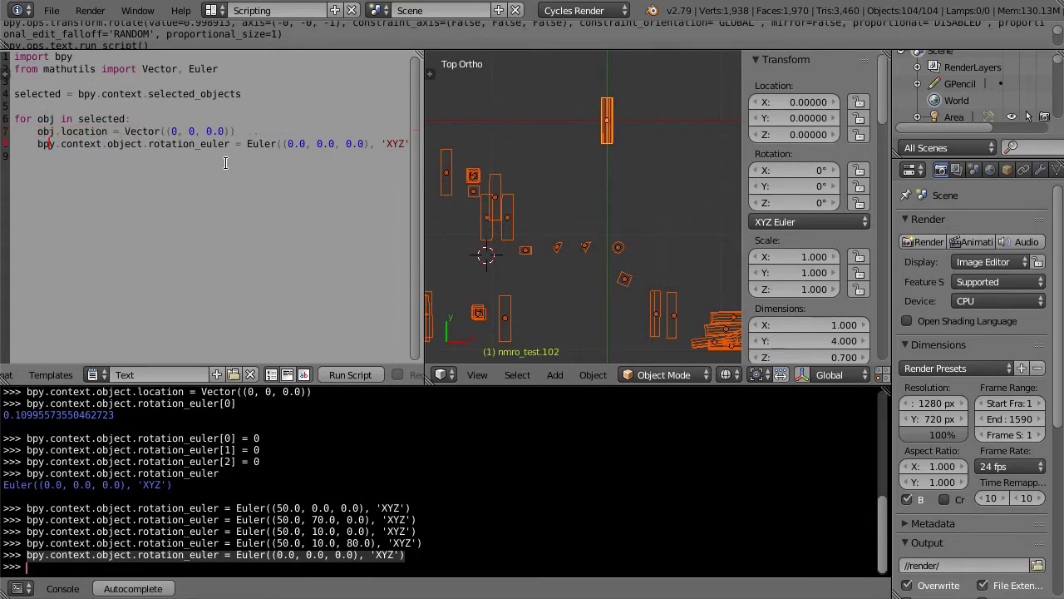
key("ctrl+shift+Right")
key("ctrl+shift+Right")
type("obj")
scroll(645, 221, "down", 1)
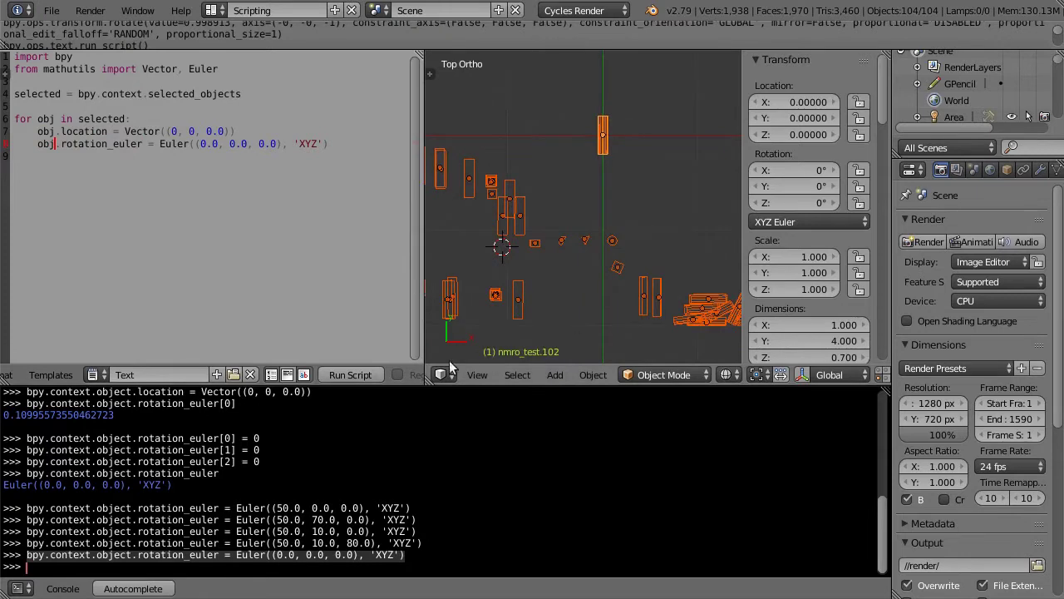
left_click(353, 373)
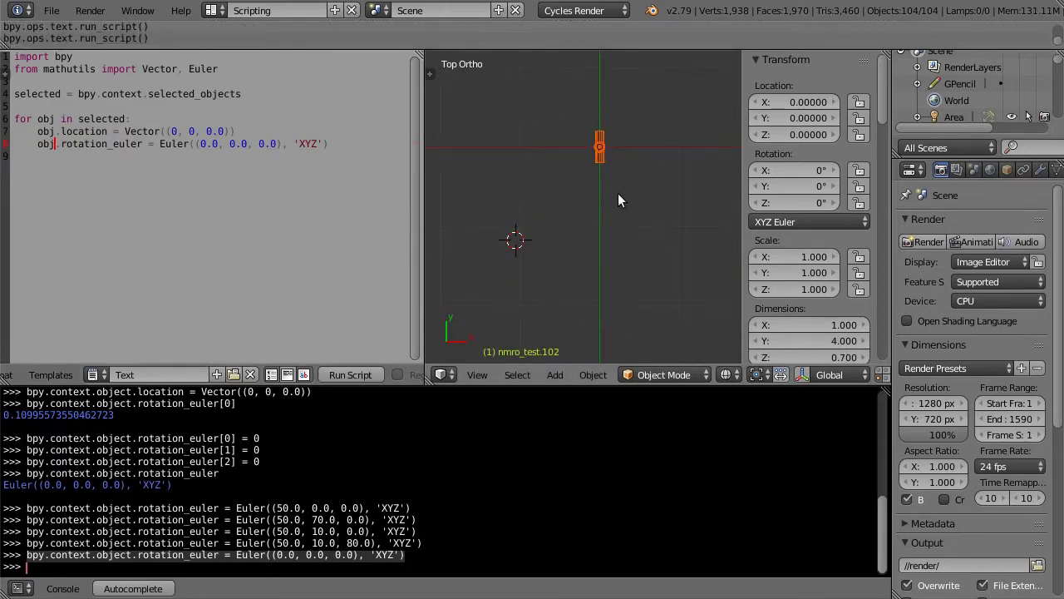
Frame the gathered objects, then add 'loc_x = 0' above the for loop.
key("KP_Decimal")
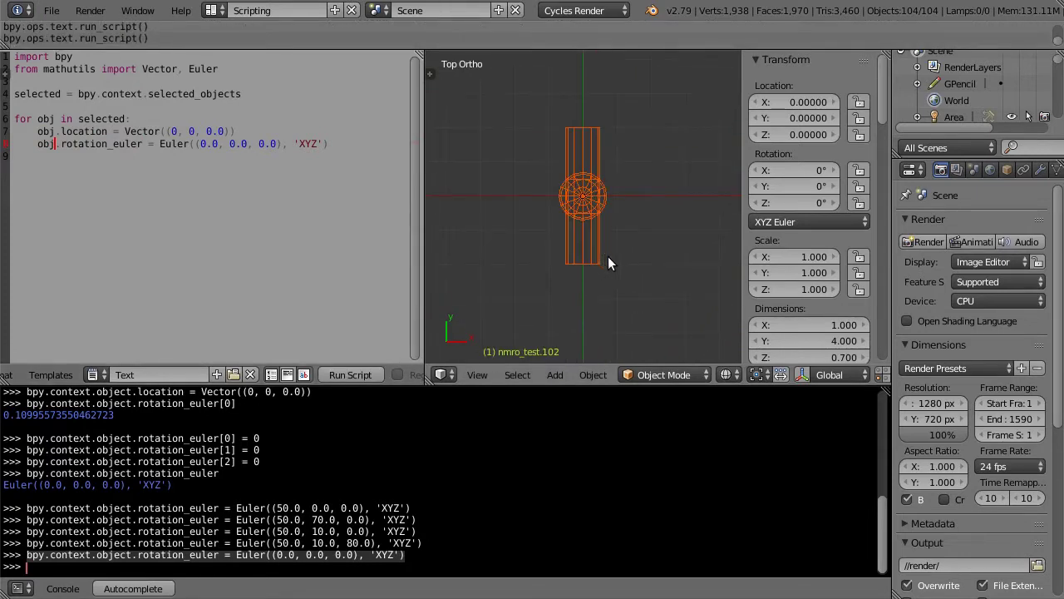
middle_click_drag(608, 257, 566, 156)
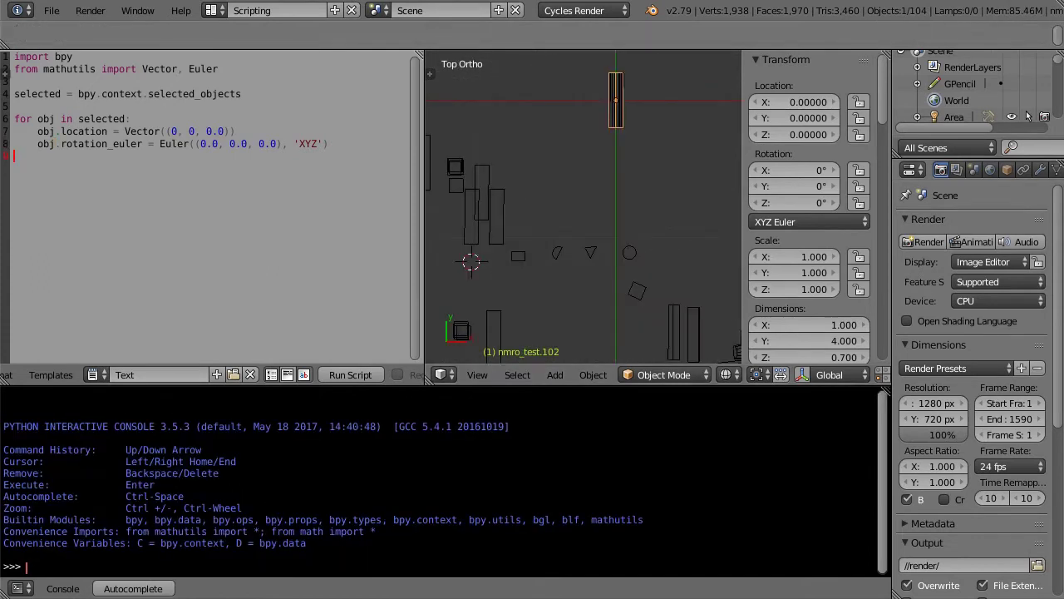
left_click(271, 131)
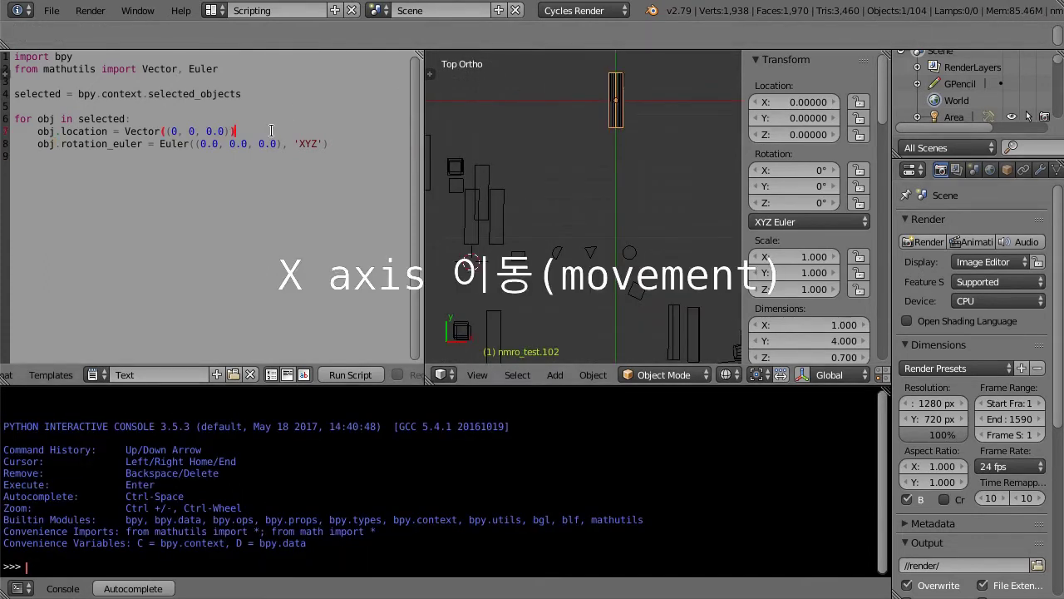
key("Up")
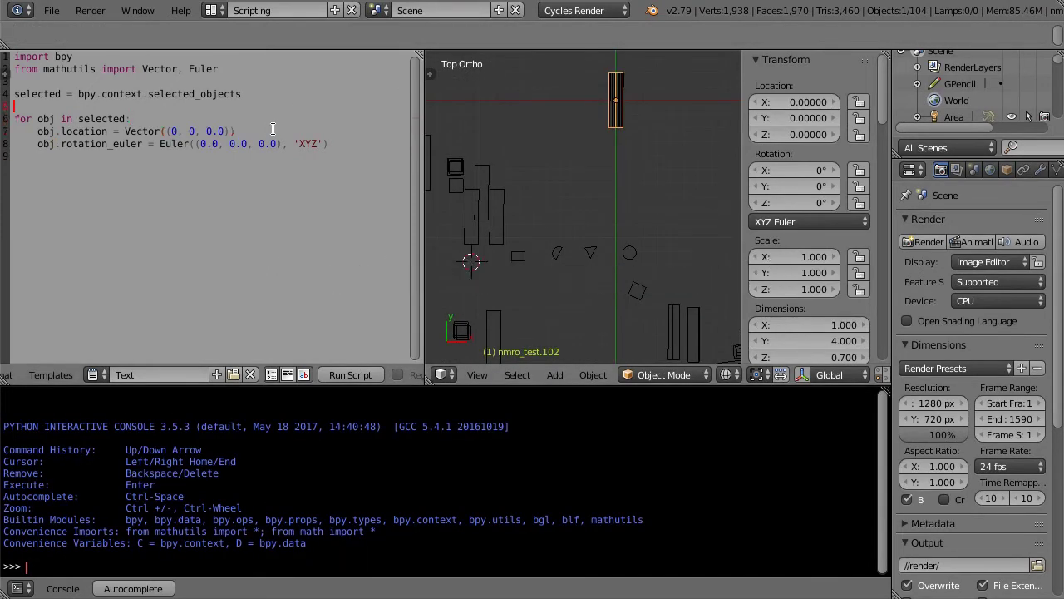
key("Return")
Add 'loc_x = loc_x + 2' as the first line of the loop body.
key("Return")
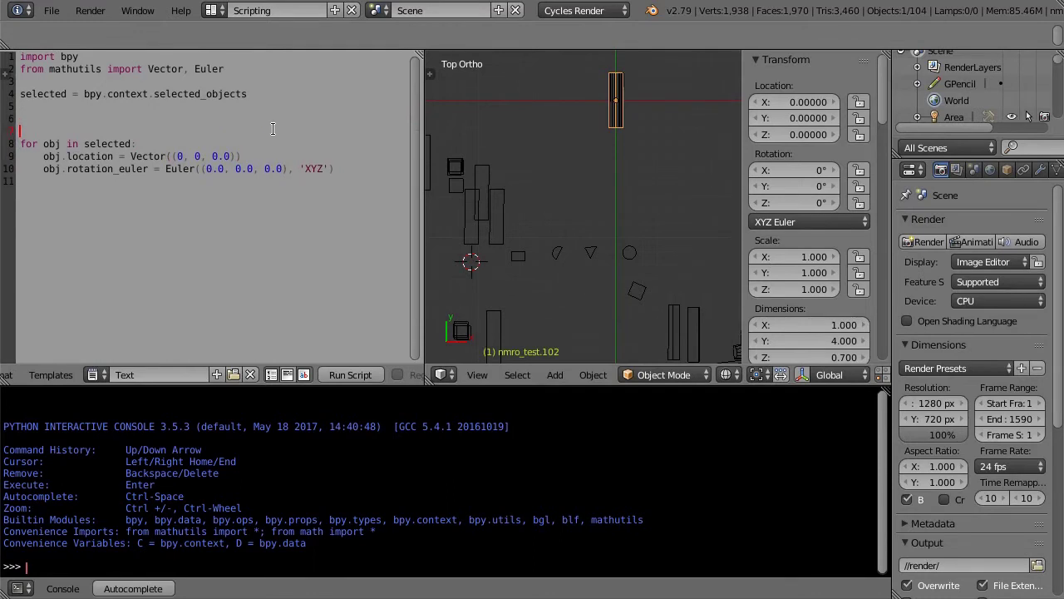
key("Up")
type("loc_x ")
type("= 0")
key("Down")
key("Down")
key("Down")
key("Left")
key("Return")
type("loc_x = ")
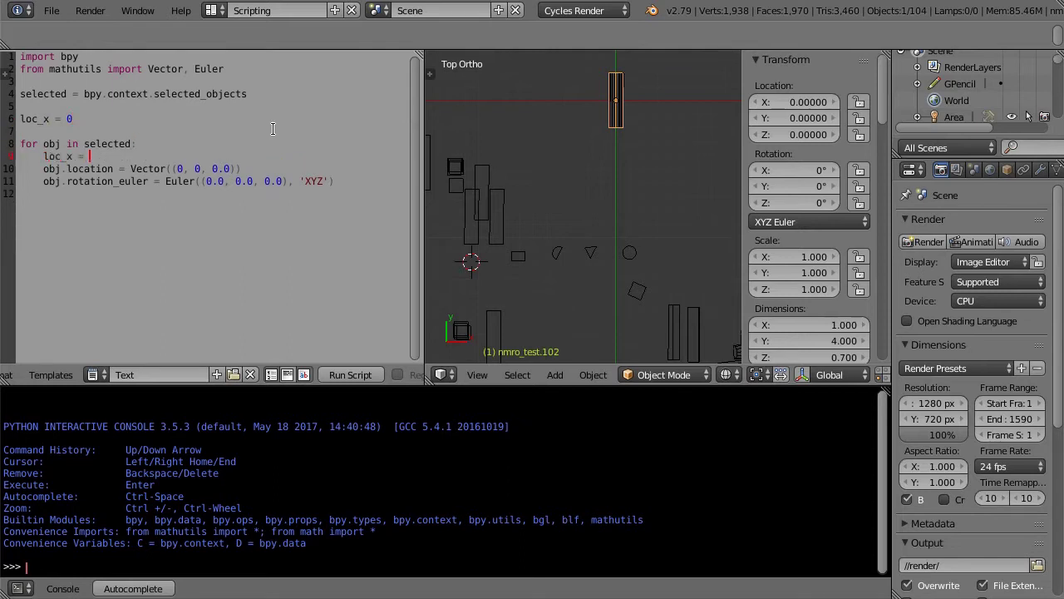
type("loc_x ")
type("+")
type(" 2")
Replace the Vector's x coordinate 0 with loc_x and test on three cylinders.
double_click(58, 156)
key("ctrl+c")
left_click(176, 168)
key("Delete")
key("ctrl+v")
left_click_drag(600, 102, 646, 122)
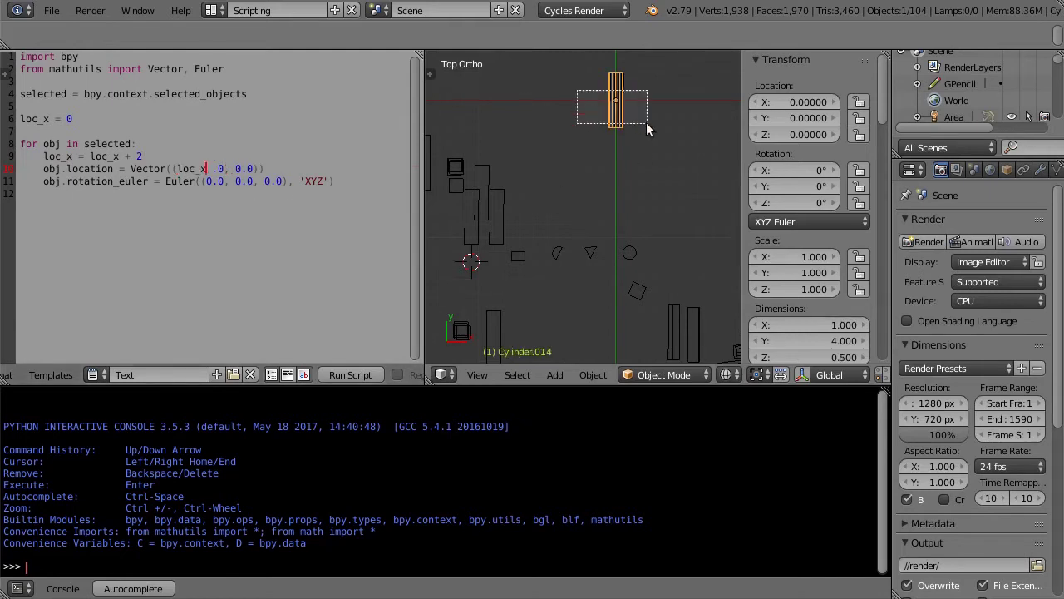
left_click(352, 374)
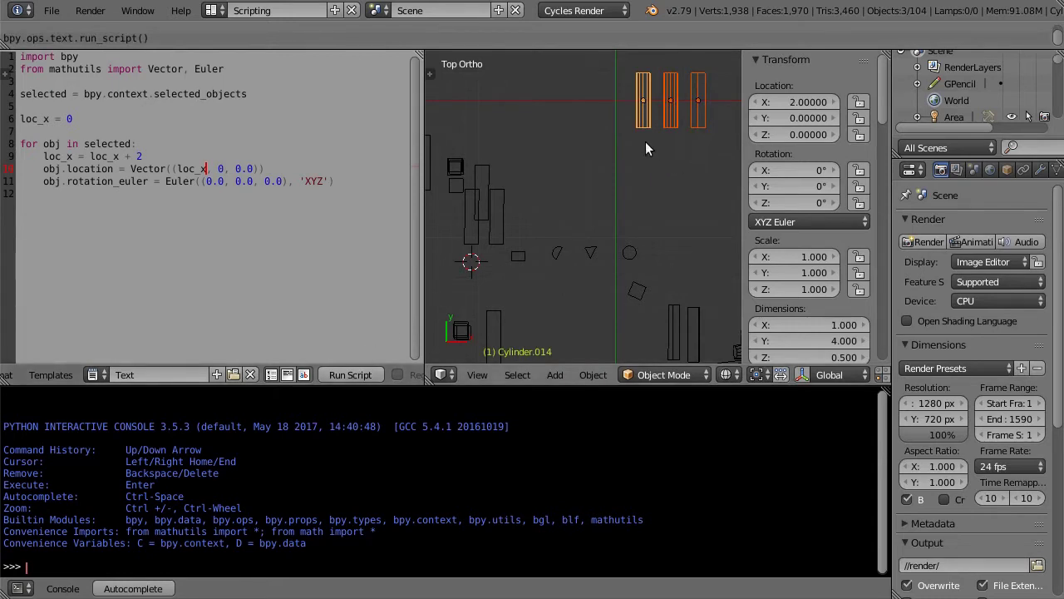
Move the 'loc_x = loc_x + 2' line below the location line and rerun the script.
left_click(45, 156)
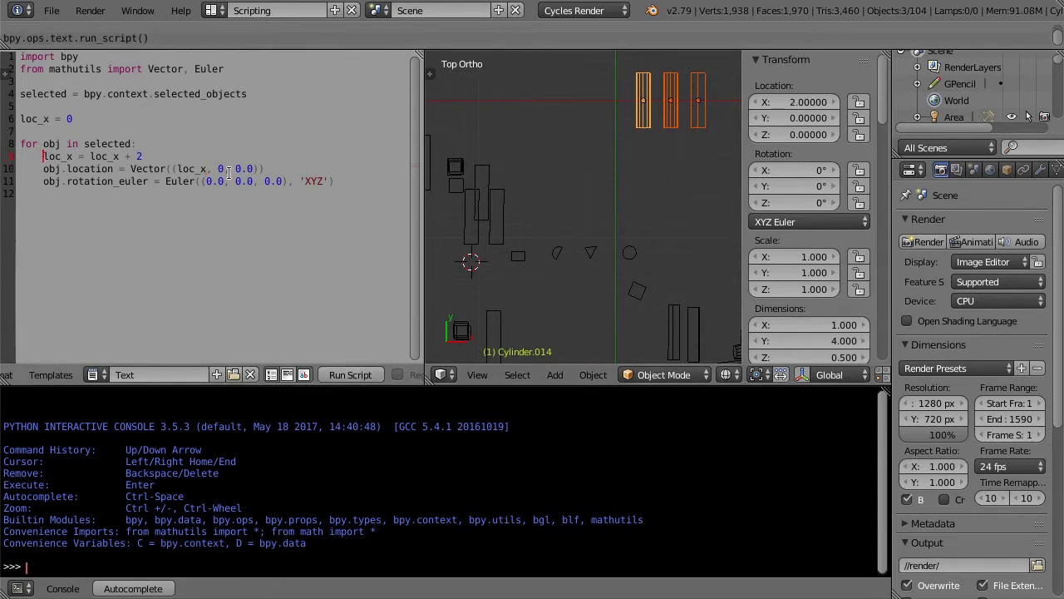
key("shift+End")
key("ctrl+c")
key("BackSpace")
key("BackSpace")
key("Delete")
key("End")
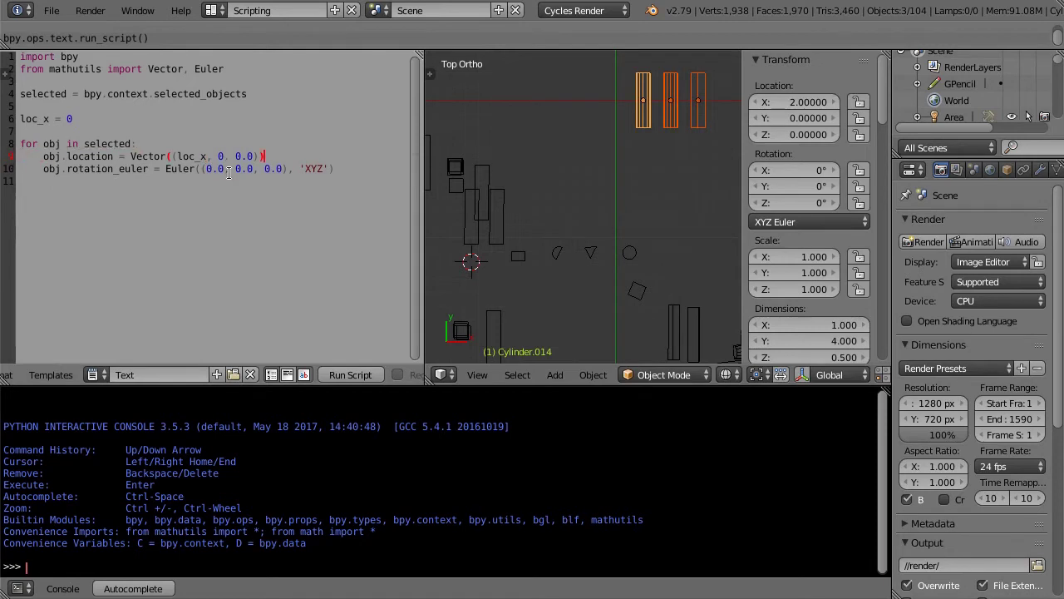
key("Return")
key("ctrl+v")
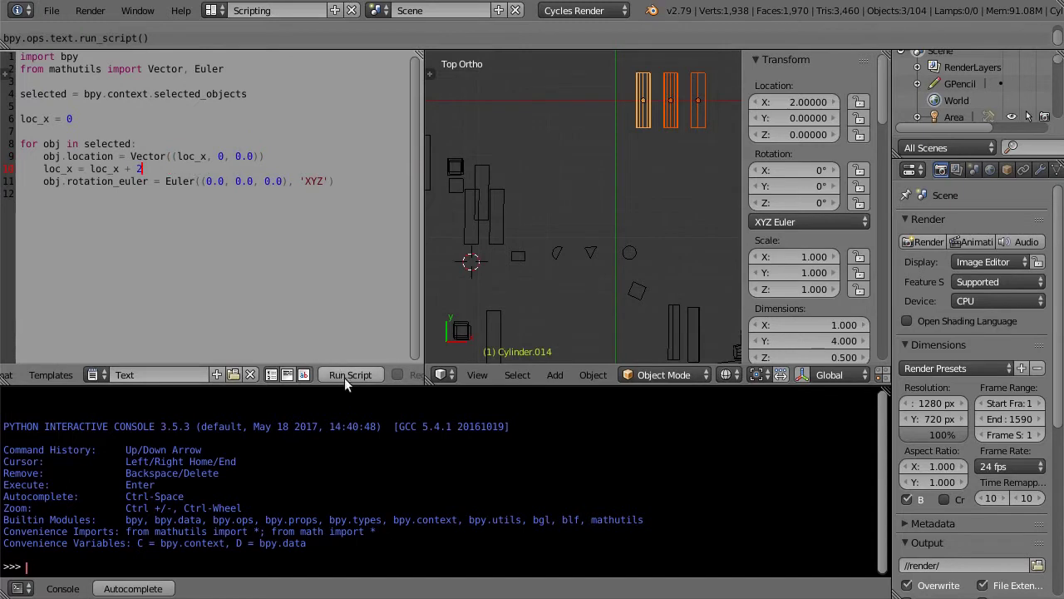
left_click(344, 376)
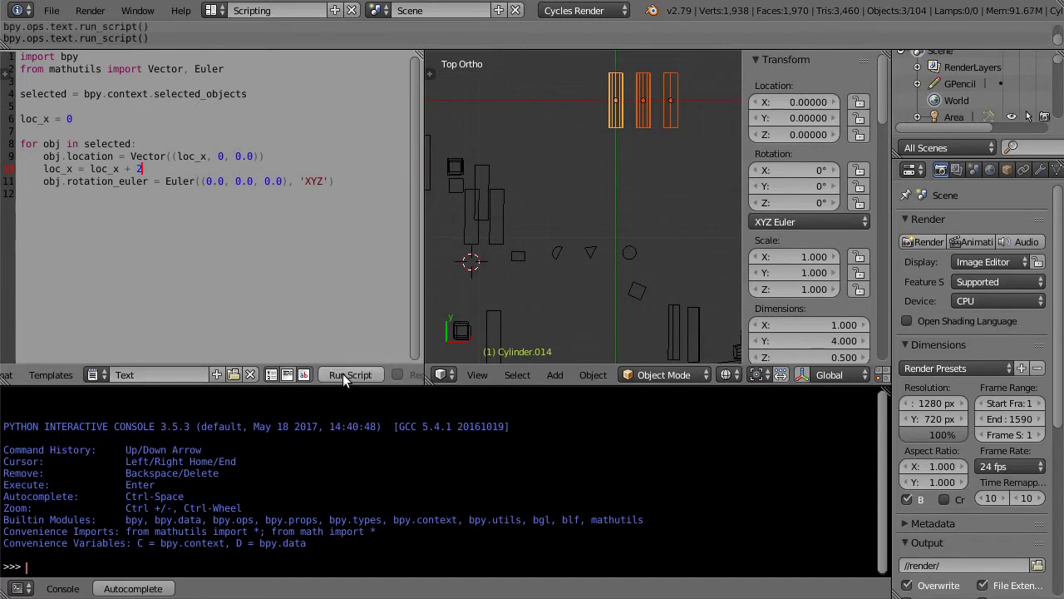
Select all 104 objects and run the script to line them up along X.
scroll(644, 205, "down", 3)
scroll(644, 205, "down", 1)
key("a")
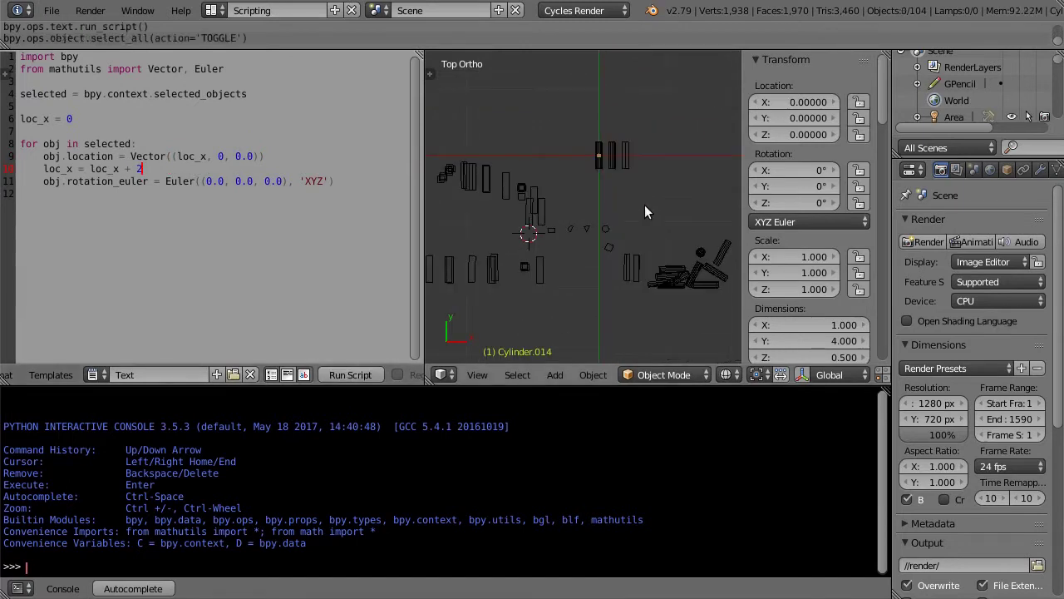
key("a")
scroll(615, 221, "up", 2)
scroll(548, 255, "up", 1)
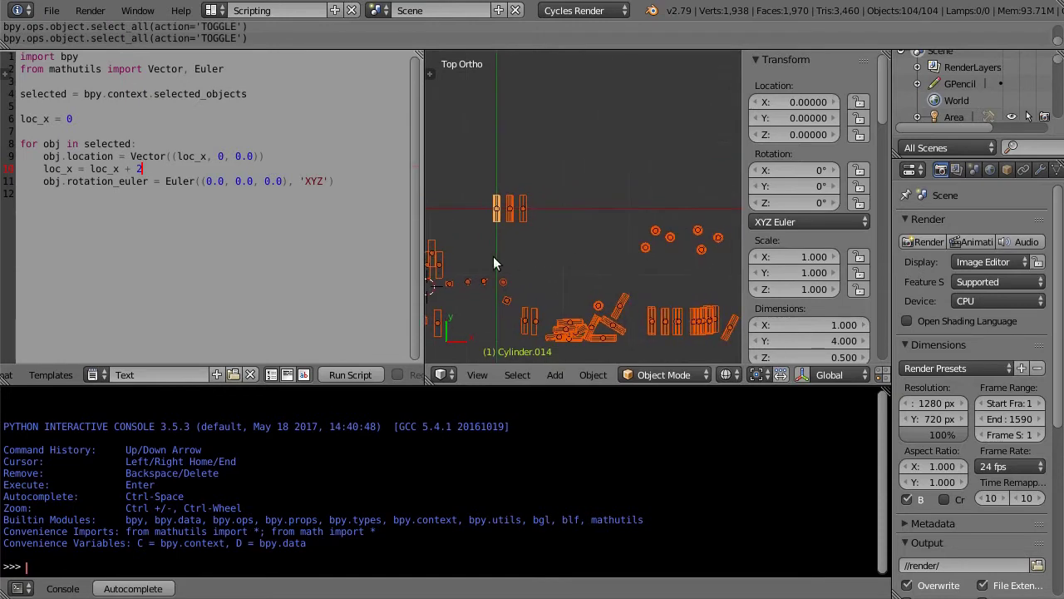
left_click(367, 374)
scroll(551, 292, "up", 2, "shift")
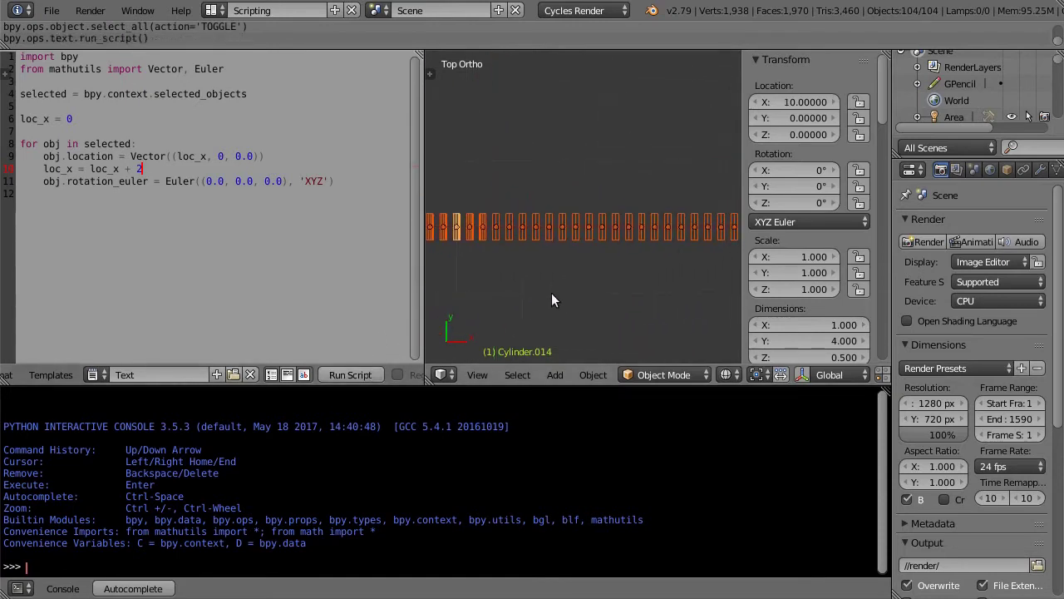
left_click(350, 374)
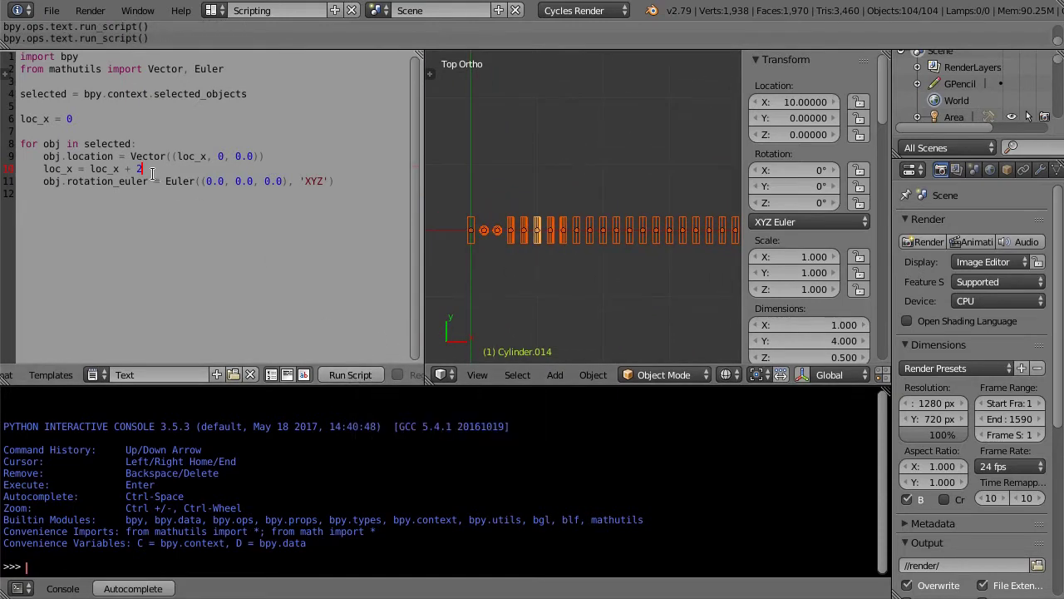
Change the X increment to loc_x += 1 and rerun the script.
key("Left")
key("Left")
key("Left")
key("BackSpace")
key("BackSpace")
key("BackSpace")
key("BackSpace")
key("BackSpace")
key("Delete")
key("Delete")
type("+")
left_click(350, 375)
left_click(125, 167)
type("1")
left_click(366, 376)
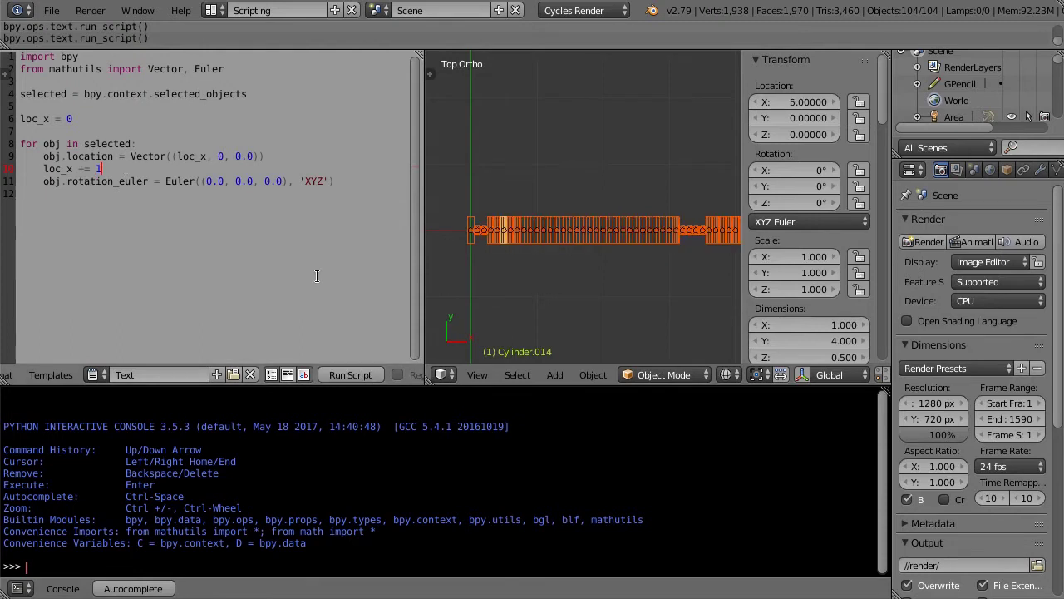
Move the rotation statement to the top of the loop, above the location line.
left_click(192, 192)
key("Up")
key("Right")
key("Right")
key("Right")
key("shift+End")
key("ctrl+c")
key("BackSpace")
key("Up")
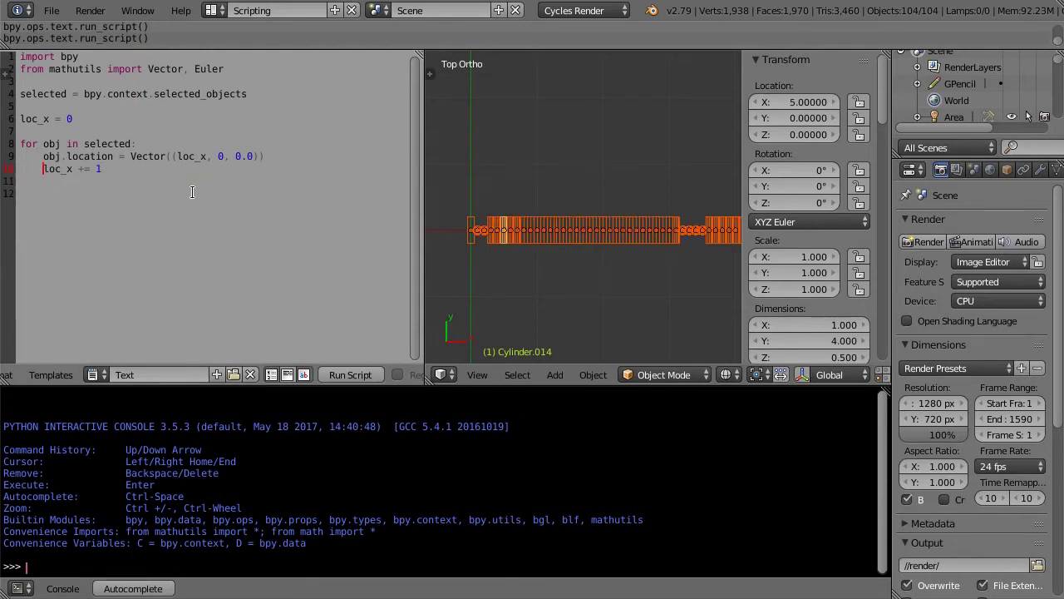
key("Up")
key("Return")
key("Up")
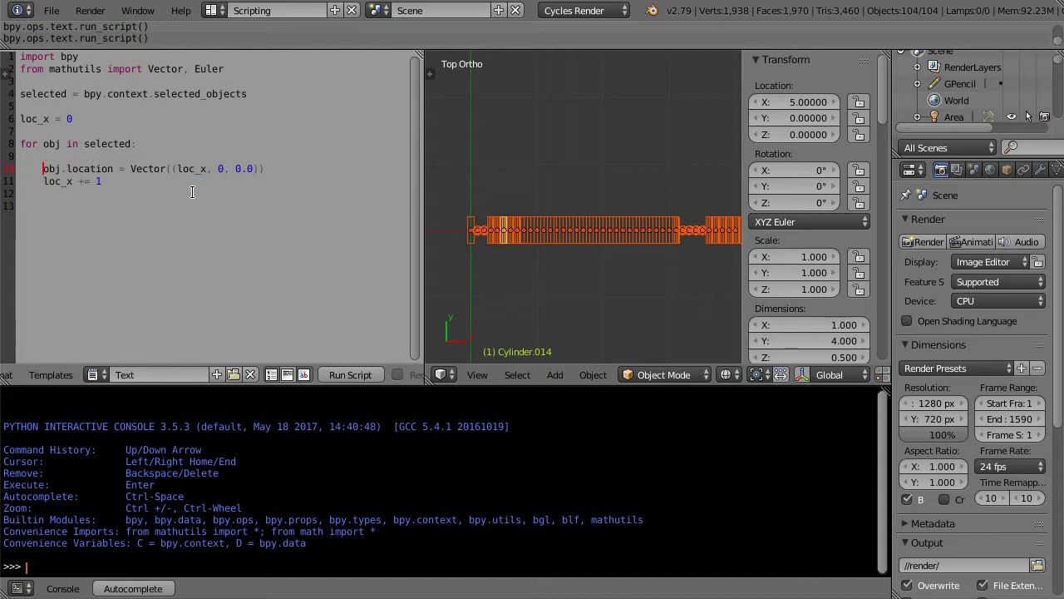
key("ctrl+v")
Add a loc_y = 0 starting value and a loc_y += 2 increment in the loop.
key("Down")
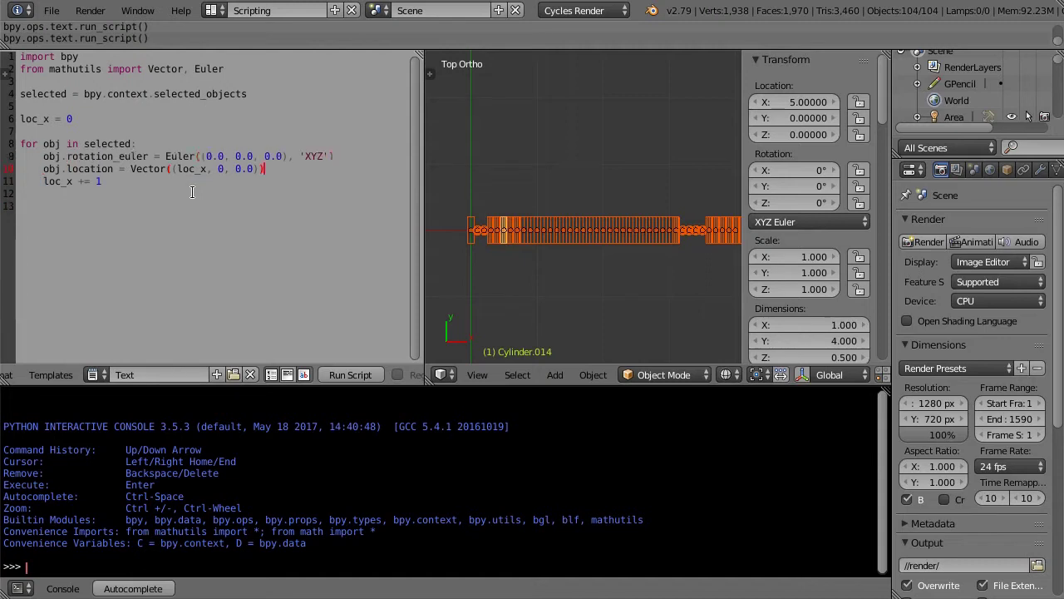
key("Down")
key("Home")
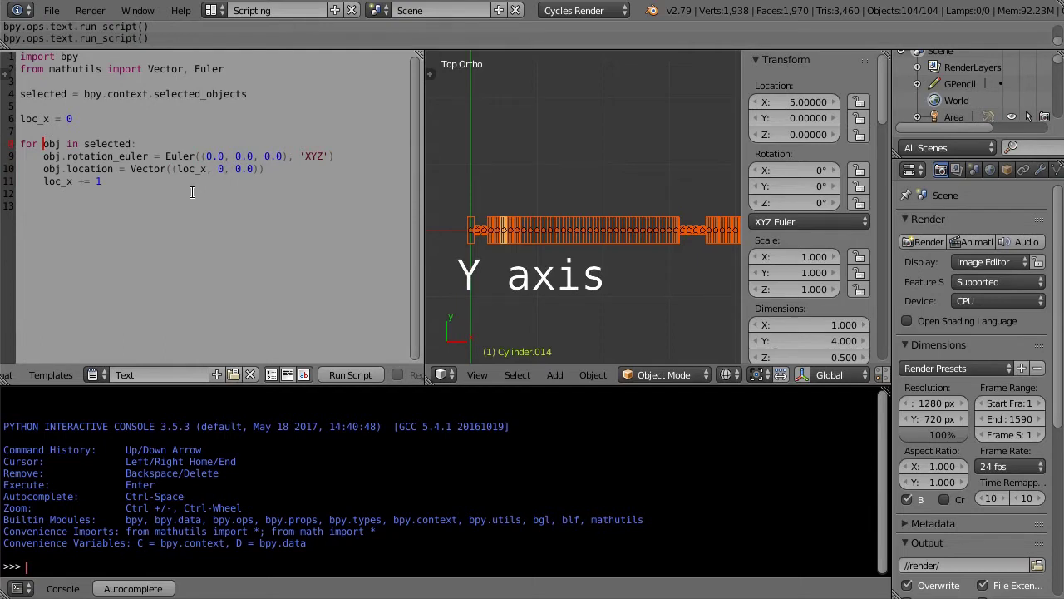
key("Up")
key("Up")
key("End")
key("Return")
type("loc_y = ")
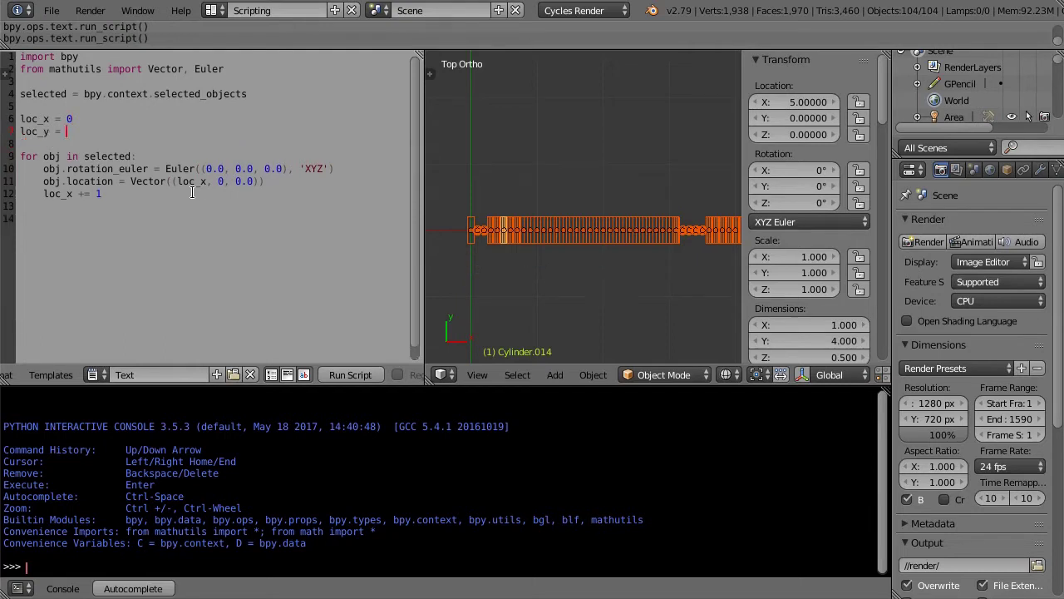
type("0")
key("Down")
key("Down")
Use loc_y as the Vector's y coordinate and run the script for a diagonal layout.
key("Down")
key("Down")
key("Down")
key("Down")
key("Tab")
type("loc_y")
type(" +=")
type("2")
left_click(215, 169)
key("Down")
key("Delete")
type("lo")
key("ctrl+space")
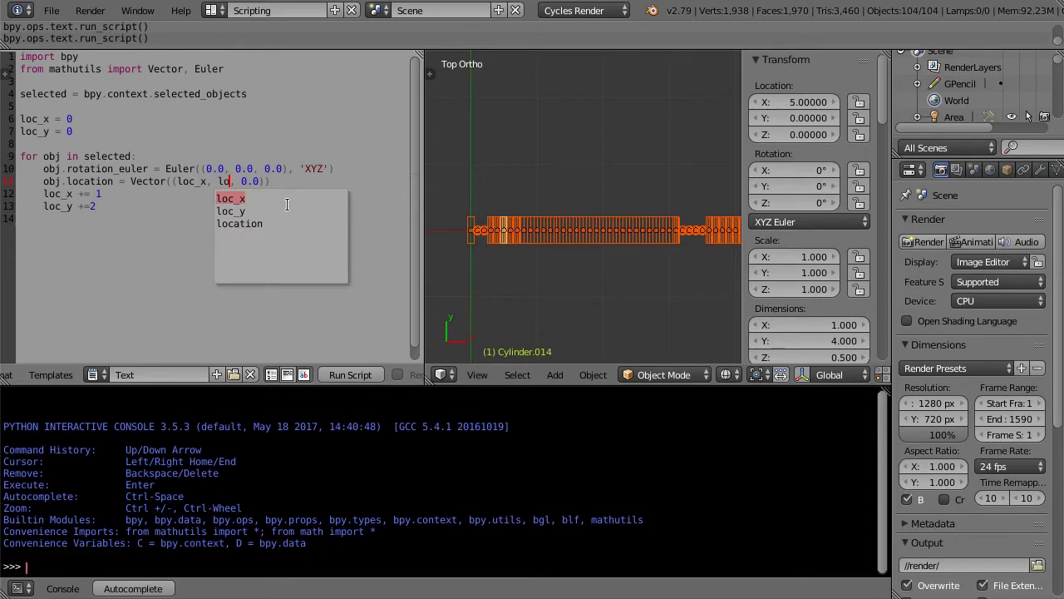
key("Down")
key("Return")
key("Down")
key("Down")
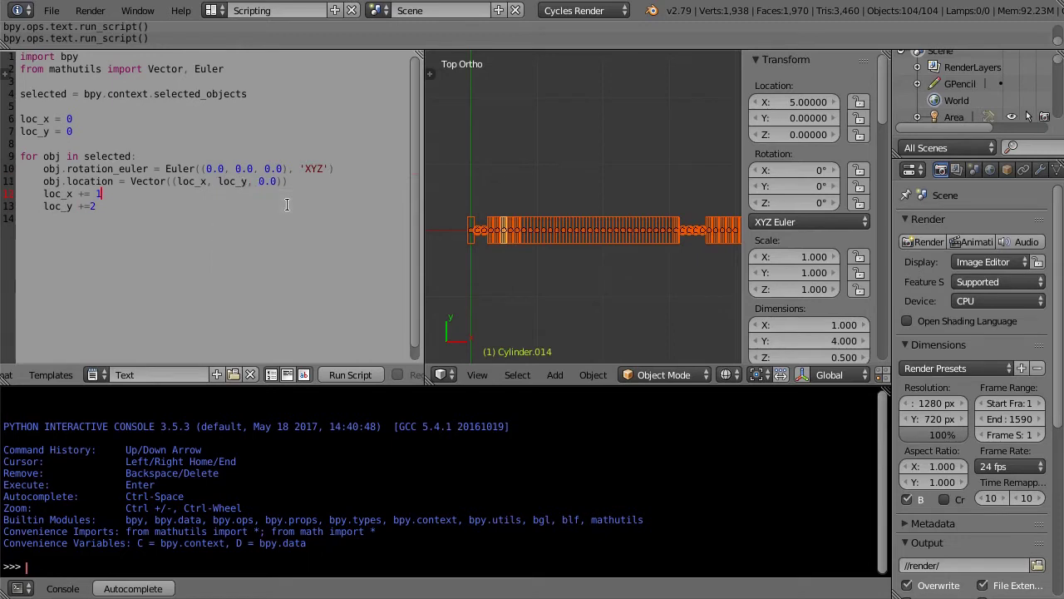
key("Left")
key("Right")
left_click(330, 377)
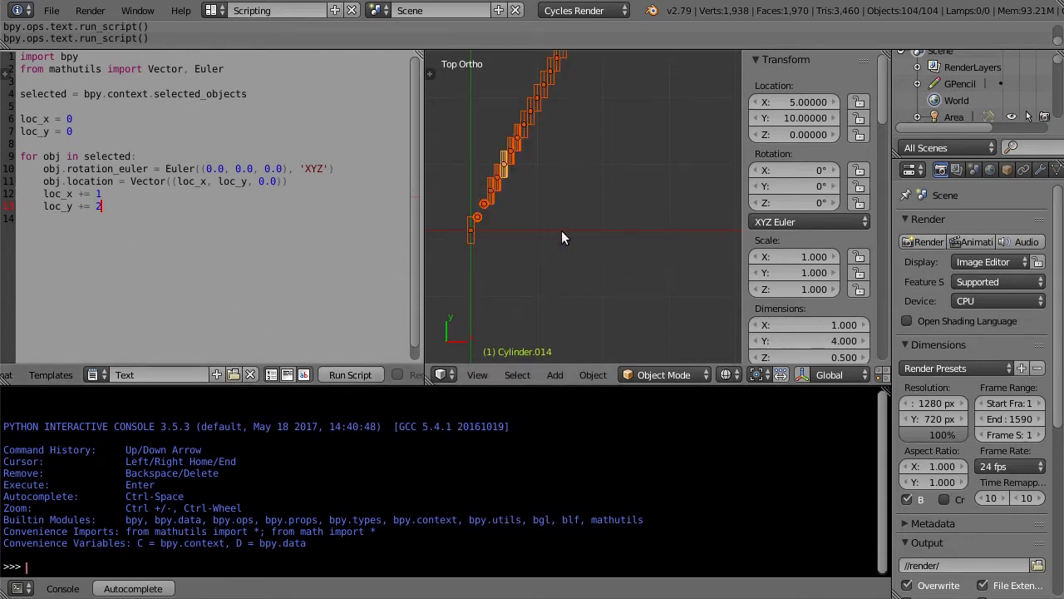
Add line_num = 10 and change the loop to 'for i, obj in enumerate(selected):'.
left_click(121, 132)
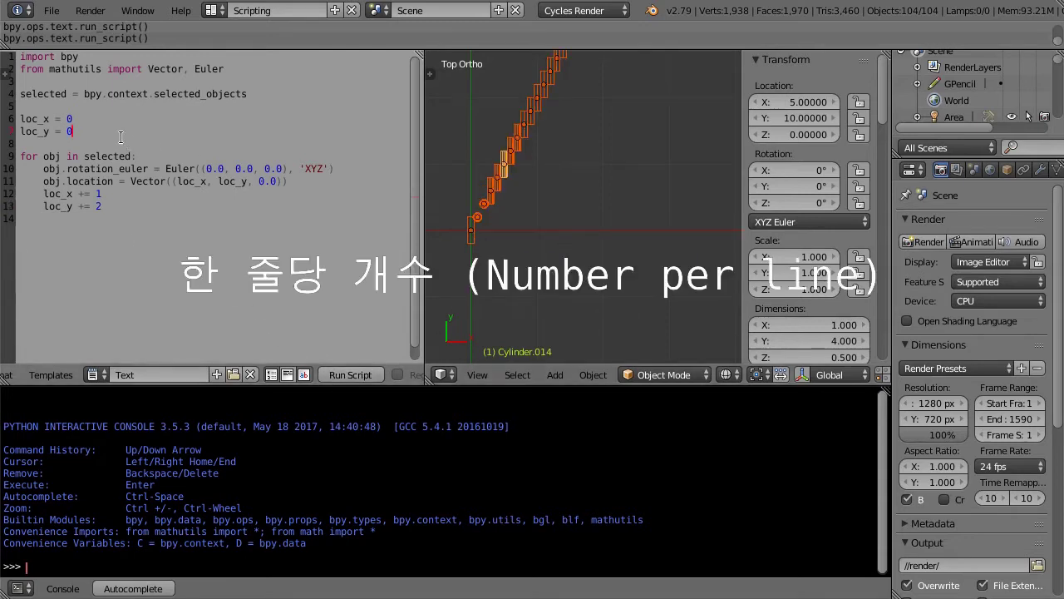
key("Return")
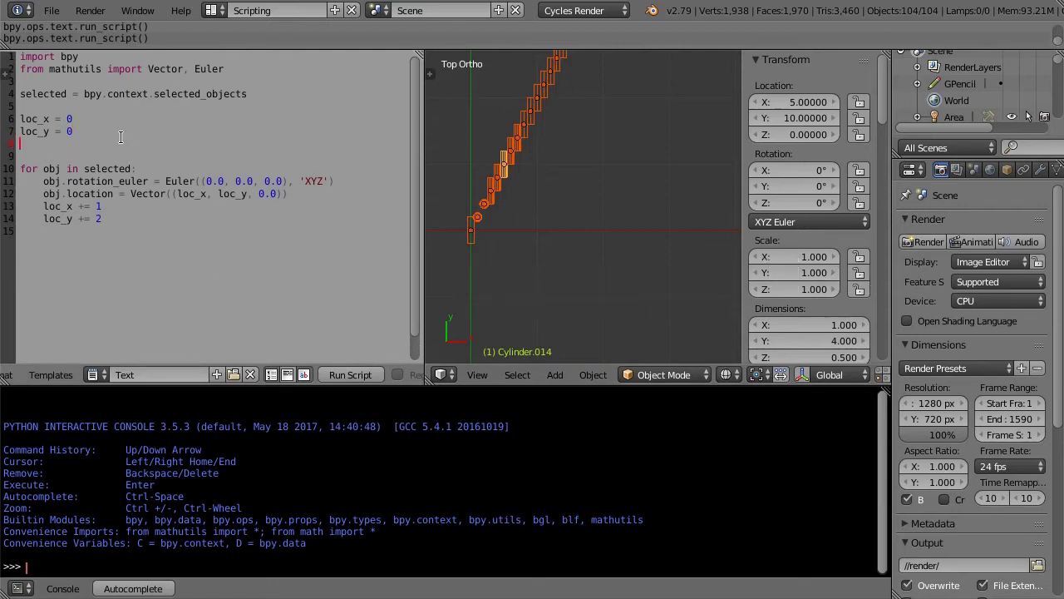
type("line_")
type("num = 10")
key("Down")
key("Down")
key("Right")
key("Right")
key("Right")
type("enum")
type("er")
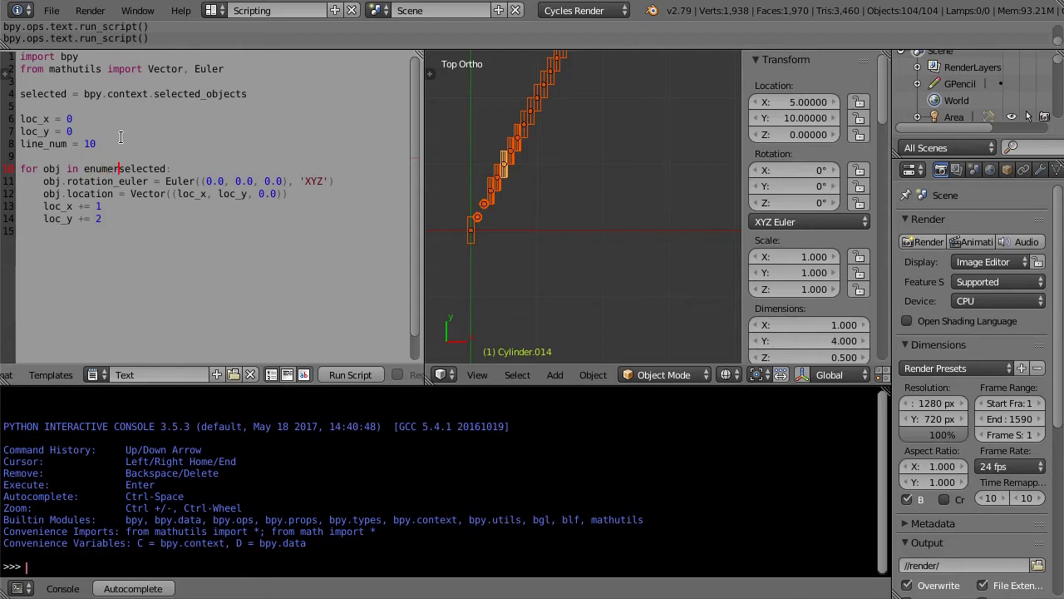
type("ate(selected")
type(")")
key("Home")
key("ctrl+Right")
type("i,")
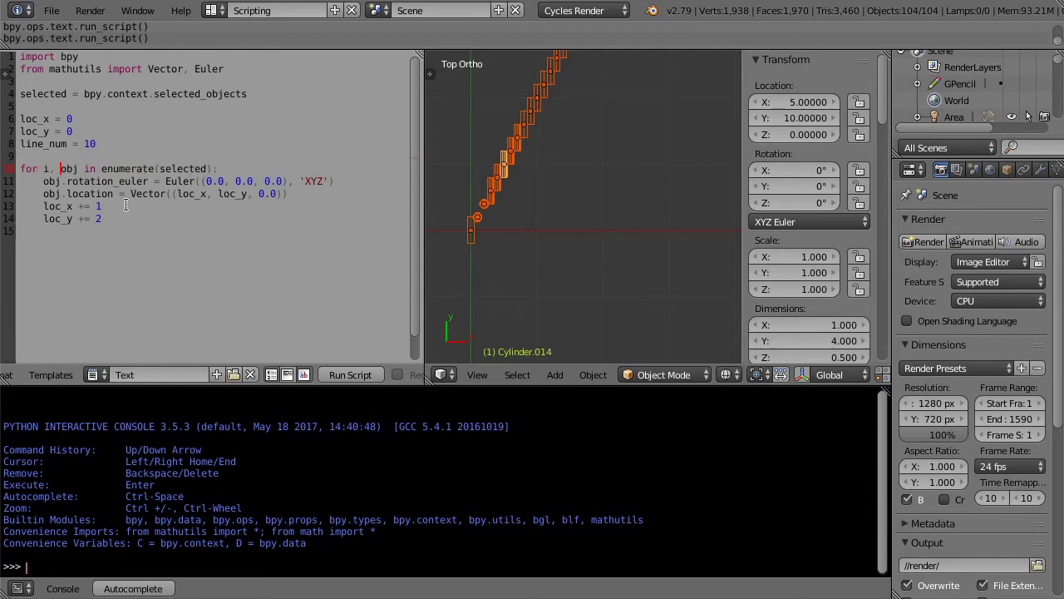
Add print(i) to the loop, run it, and view indices 0–103 in the terminal.
left_click(121, 217)
key("Return")
type("print")
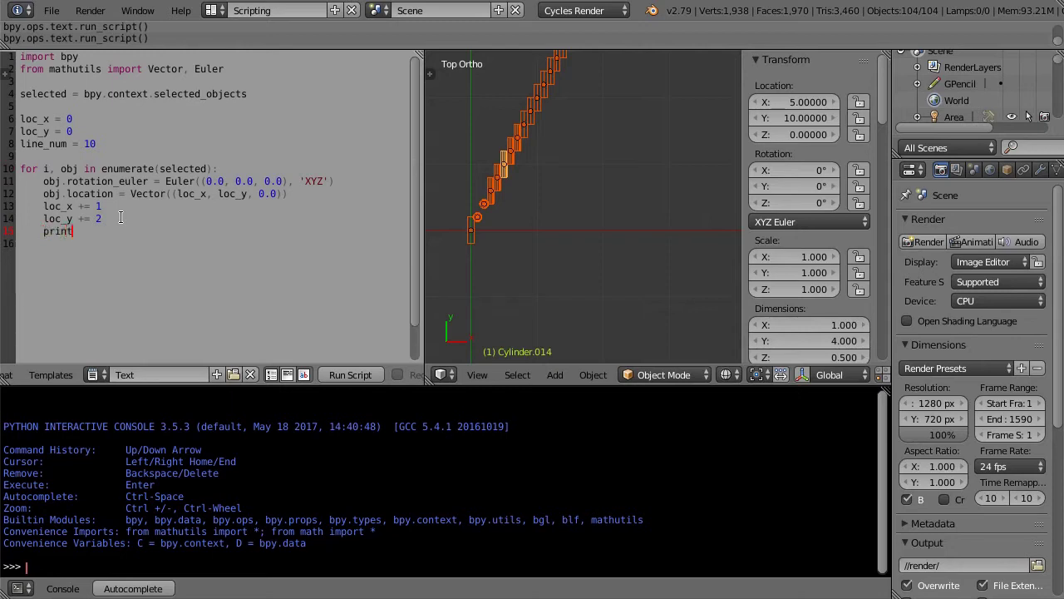
type("(i)")
left_click(364, 374)
key("alt+Tab")
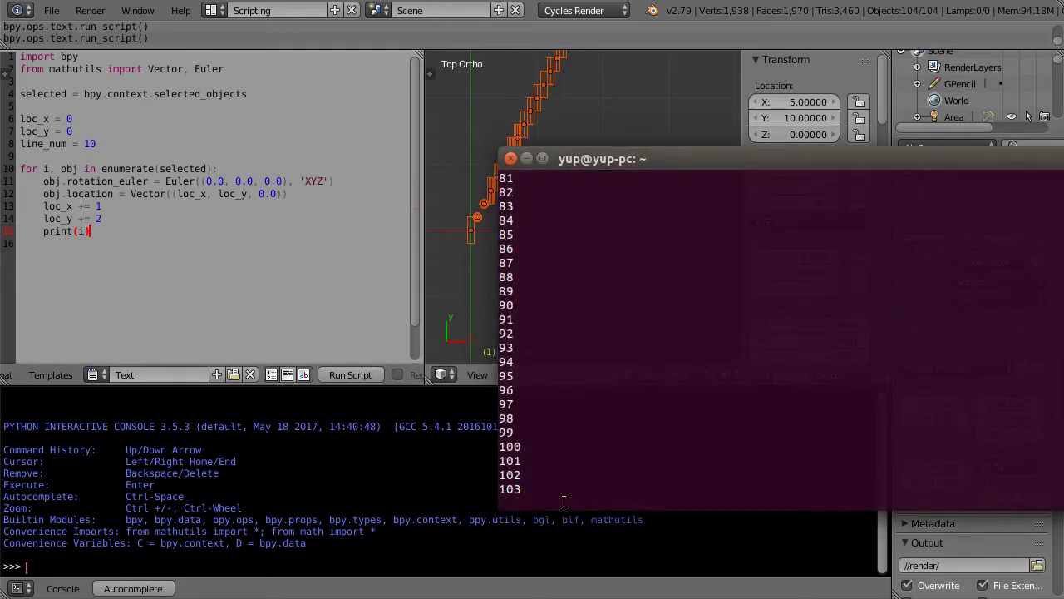
Print i % line_num and change line_num from 10 to 5, checking the remainders.
key("alt+Tab")
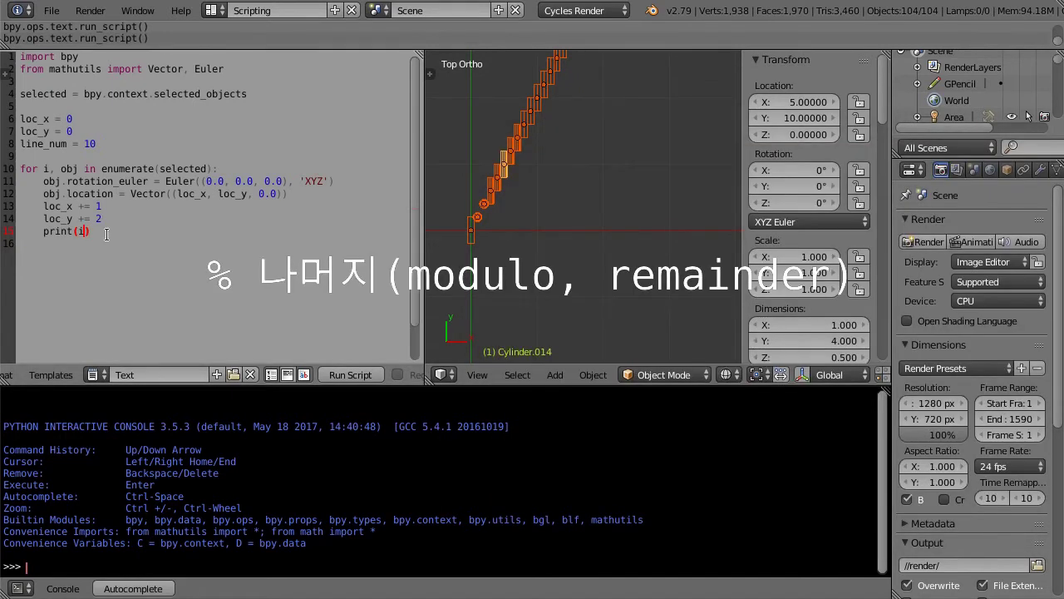
type("%")
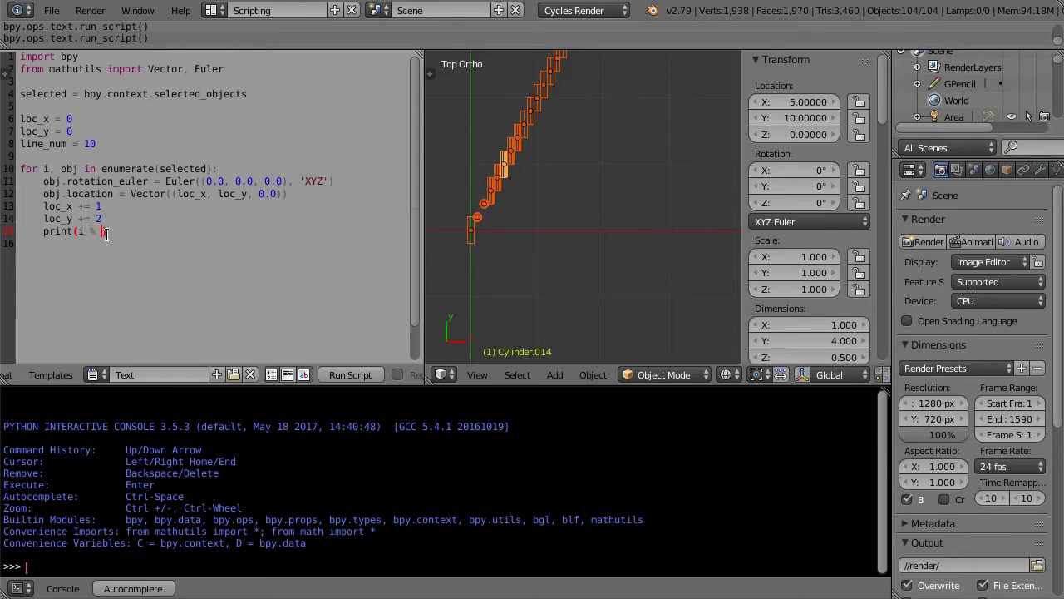
type(" line_num")
left_click(366, 377)
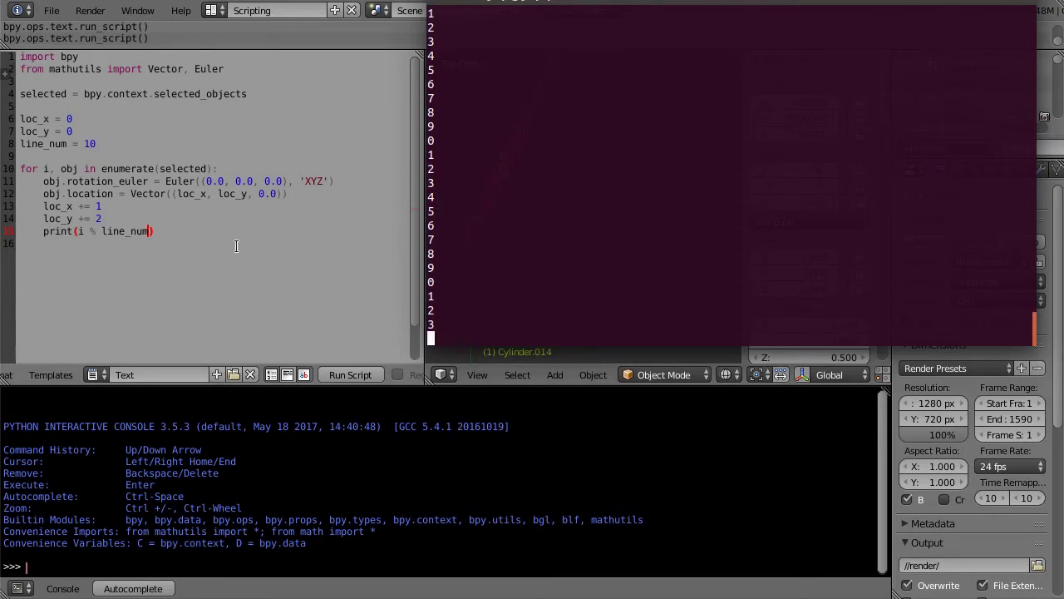
left_click(89, 144)
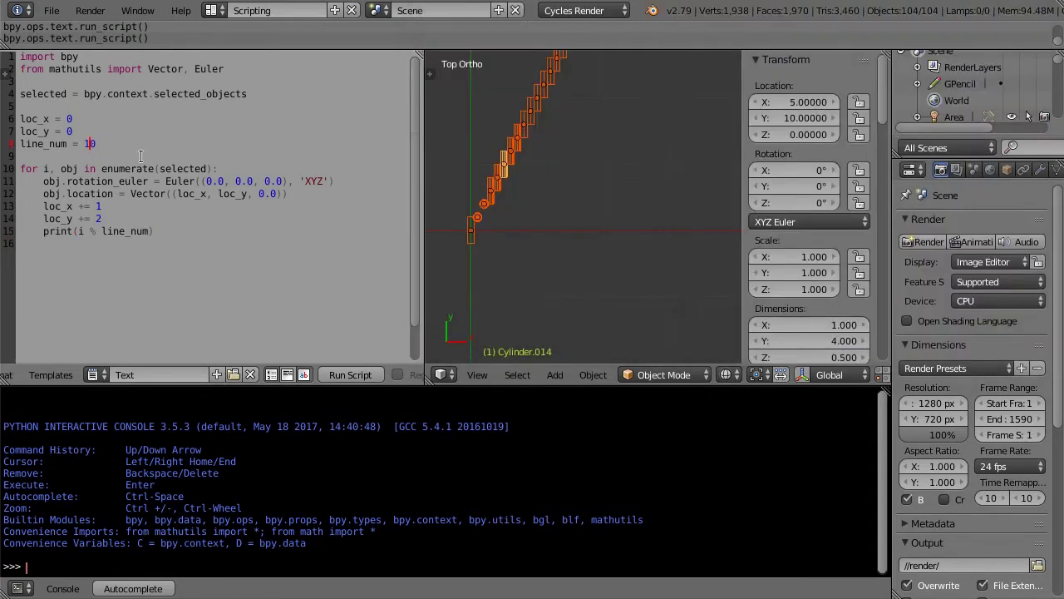
key("Delete")
key("BackSpace")
type("5")
key("alt+Tab")
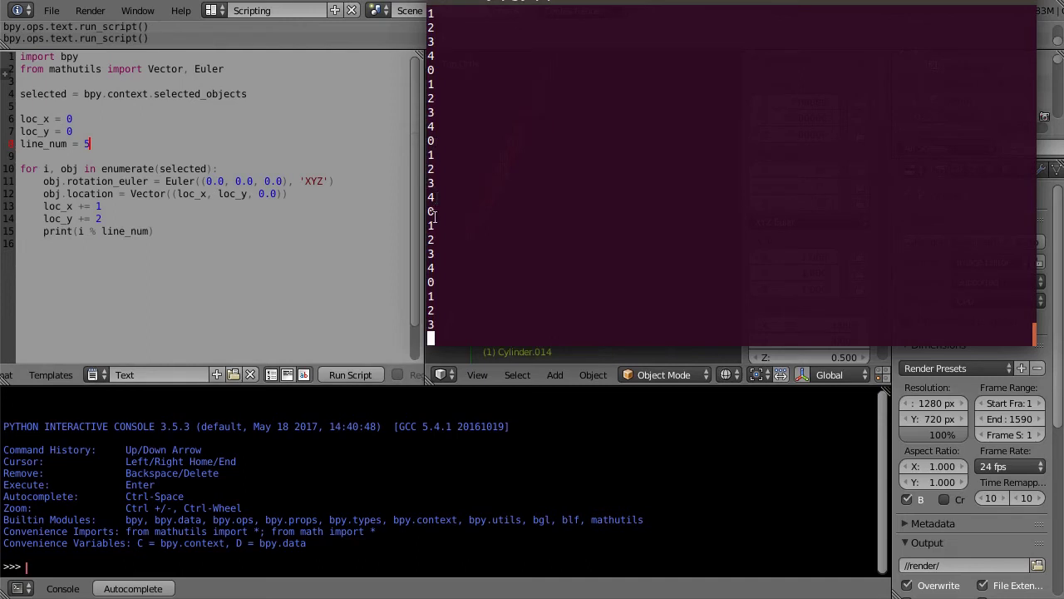
Comment out the print(i % line_num) line.
left_click(208, 230)
key("Home")
key("Right")
key("Right")
key("Right")
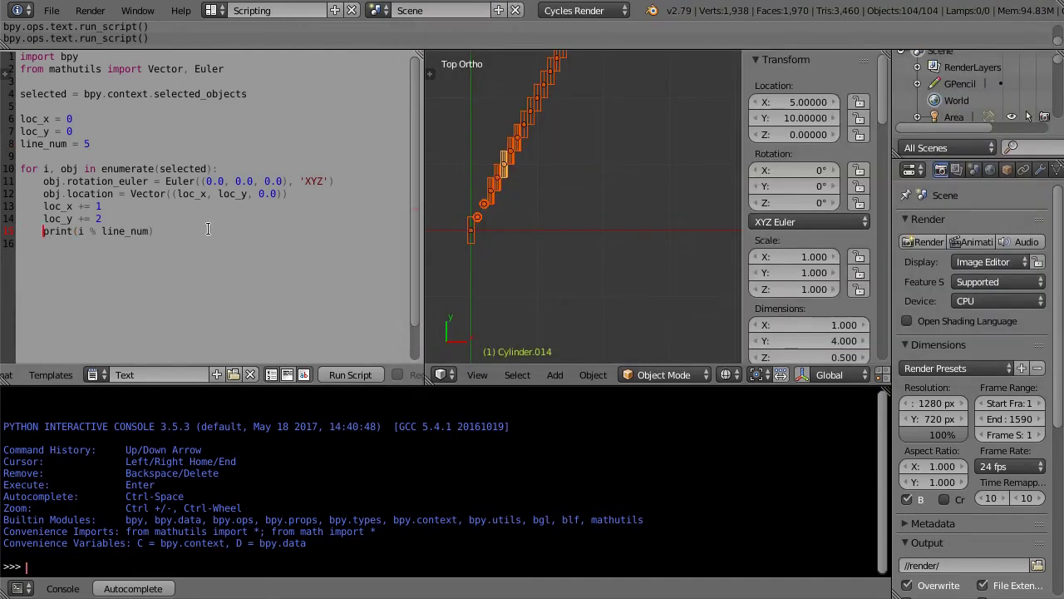
type("#")
key("End")
Add an 'if (i % line_num) == 0:' block below the commented print.
key("Return")
type("if")
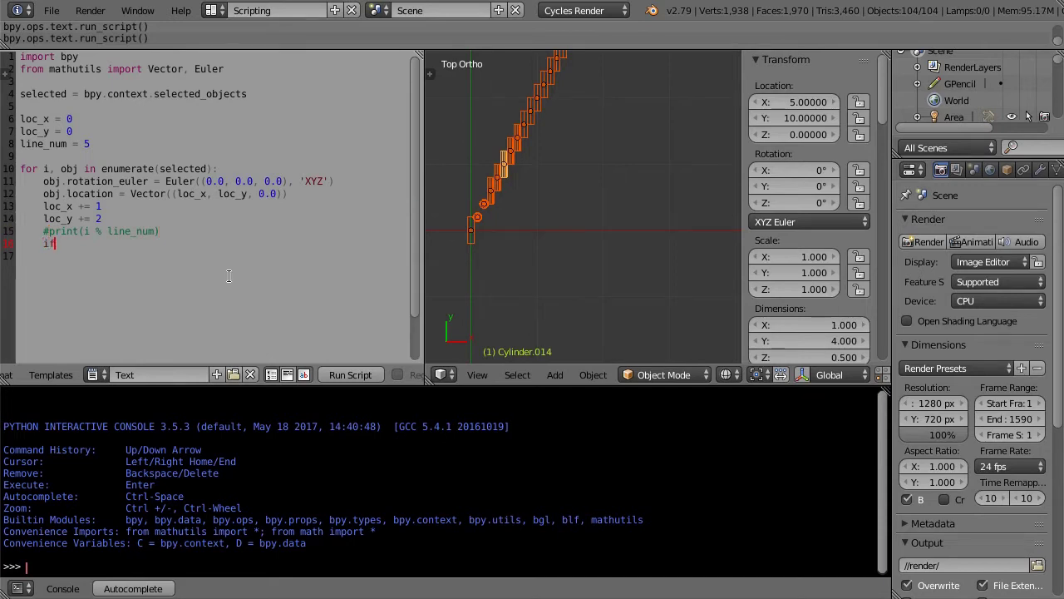
key("Up")
key("End")
key("Down")
type("(i % line_num")
type(") ==")
type(" 0:")
key("Return")
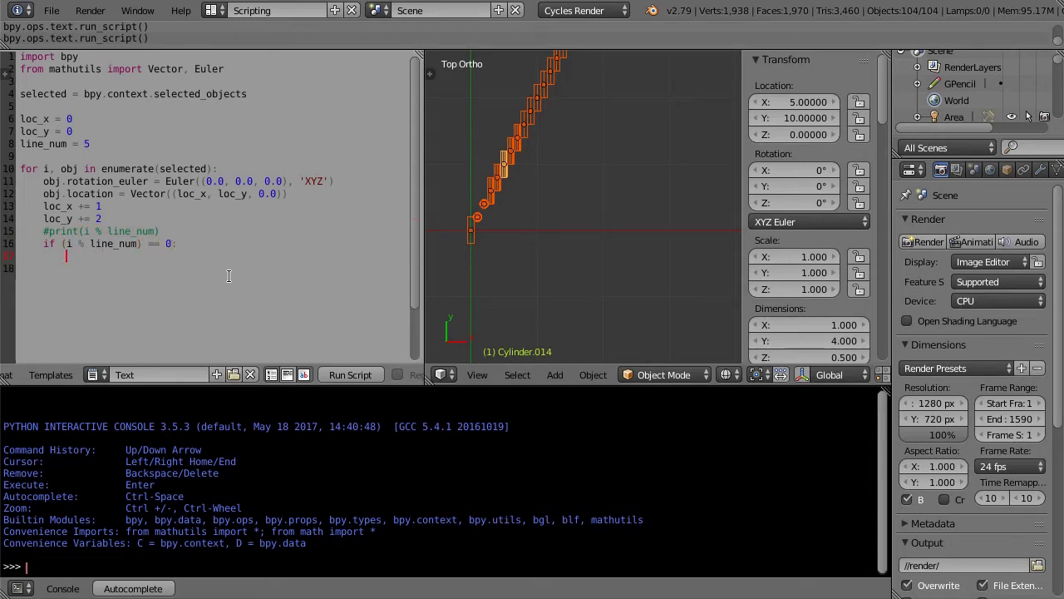
Move the loc_y increment inside the if block and test the row logic.
key("Up")
key("Up")
key("Up")
key("Home")
key("Right")
key("Right")
key("Right")
key("shift+End")
key("ctrl+c")
key("BackSpace")
key("Down")
key("Down")
key("Down")
key("Tab")
key("ctrl+v")
left_click(352, 375)
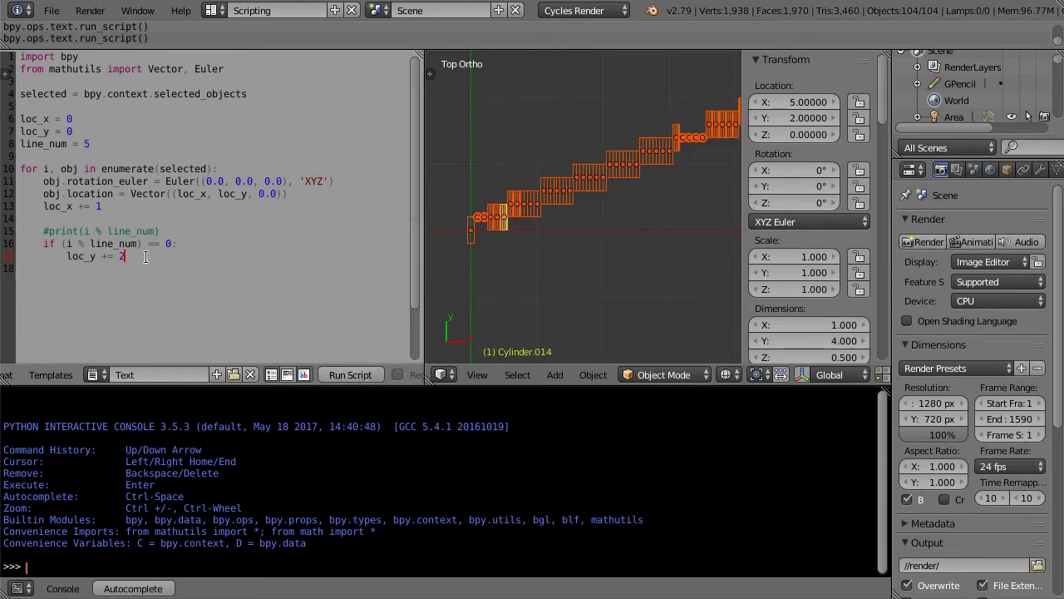
Change the row step to loc_y += 5 and add 'and i != 0' to the condition.
key("BackSpace")
type("5")
left_click(373, 377)
left_click(169, 243)
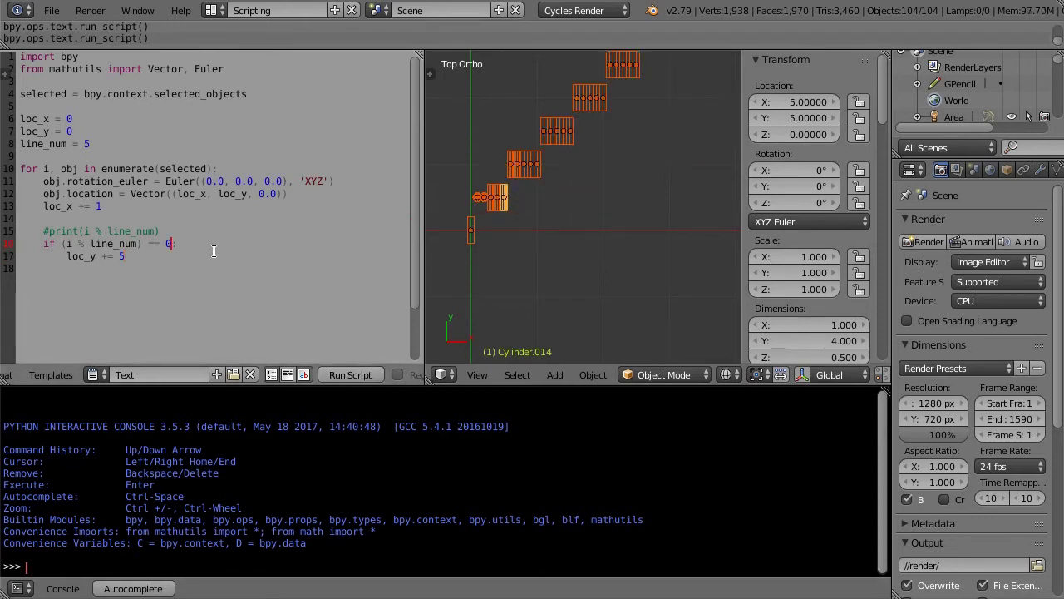
type("a")
type("nd i != 0")
left_click(376, 376)
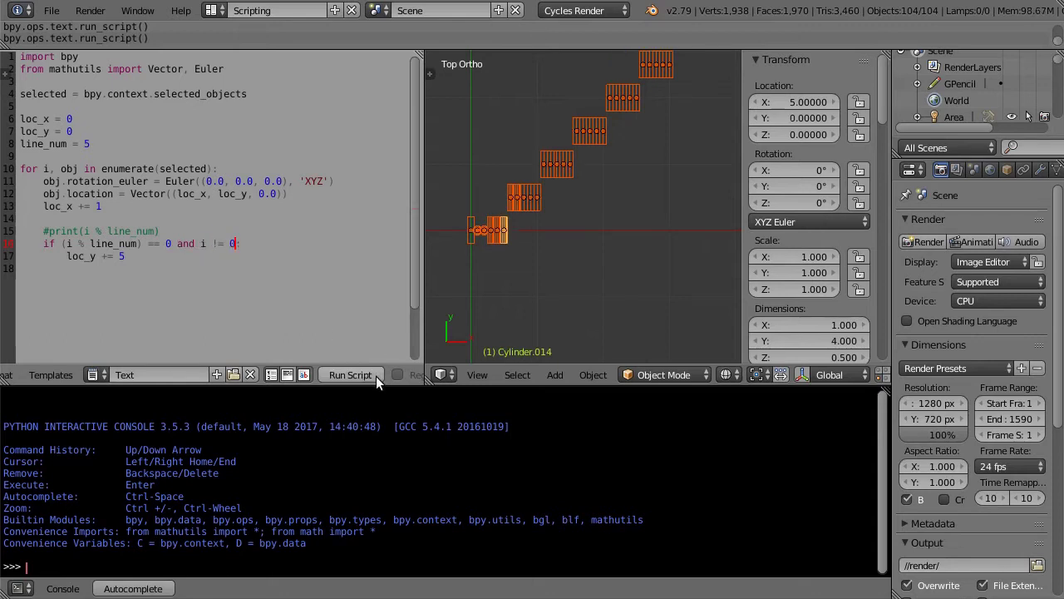
Reset loc_x = 0 inside the if block and run the script.
left_click(141, 259)
key("Return")
type("lo")
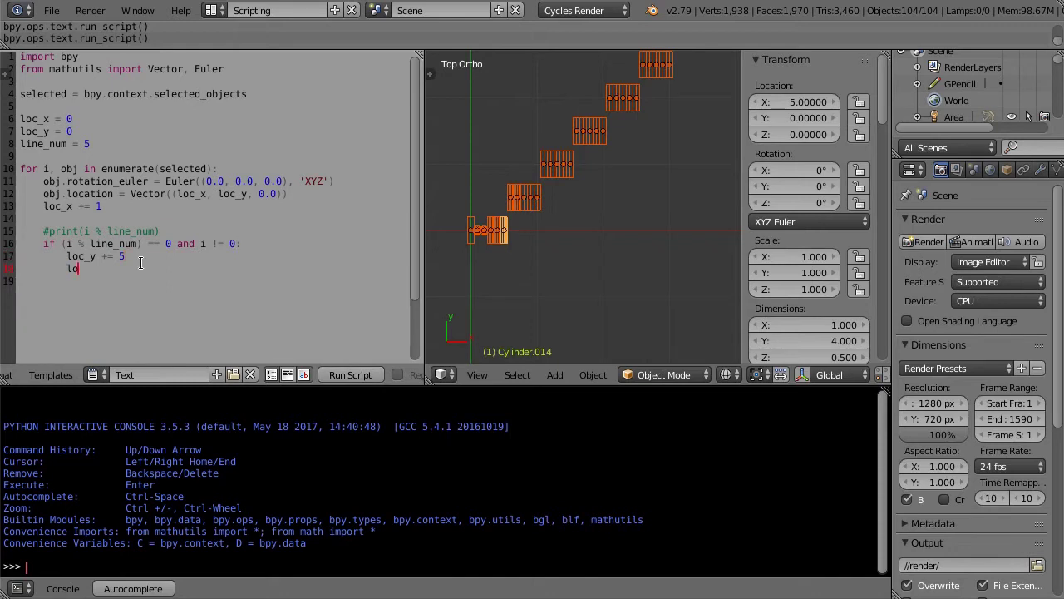
key("ctrl+space")
key("Return")
type("=")
type(" 0")
left_click(363, 378)
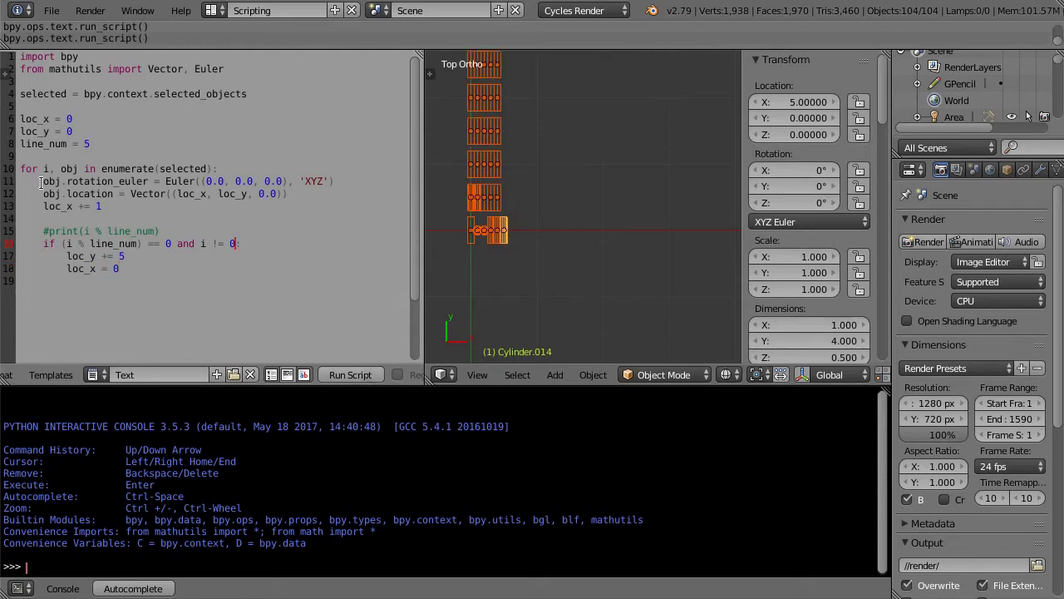
Move the rotation and location lines to the end of the loop and rerun.
left_click(235, 243)
left_click_drag(301, 195, 20, 179)
key("ctrl+c")
key("Delete")
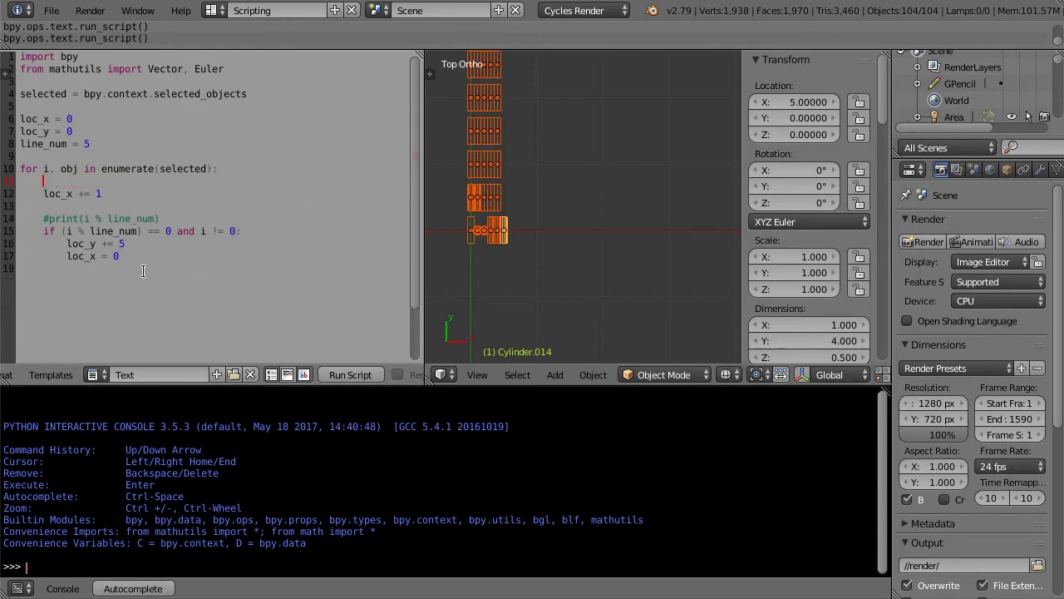
key("Return")
key("ctrl+v")
key("Up")
key("Home")
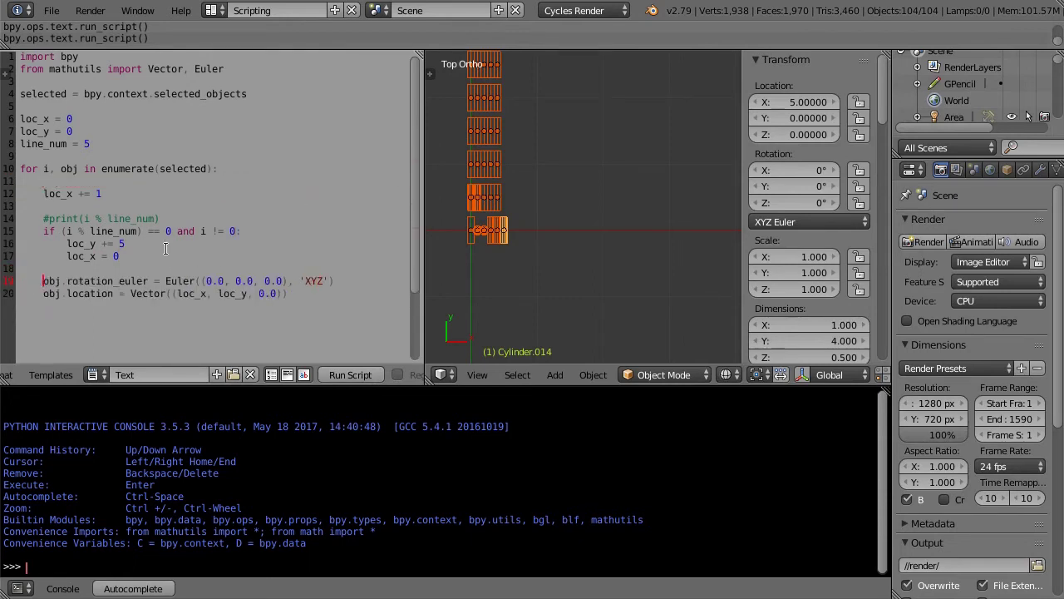
left_click(366, 374)
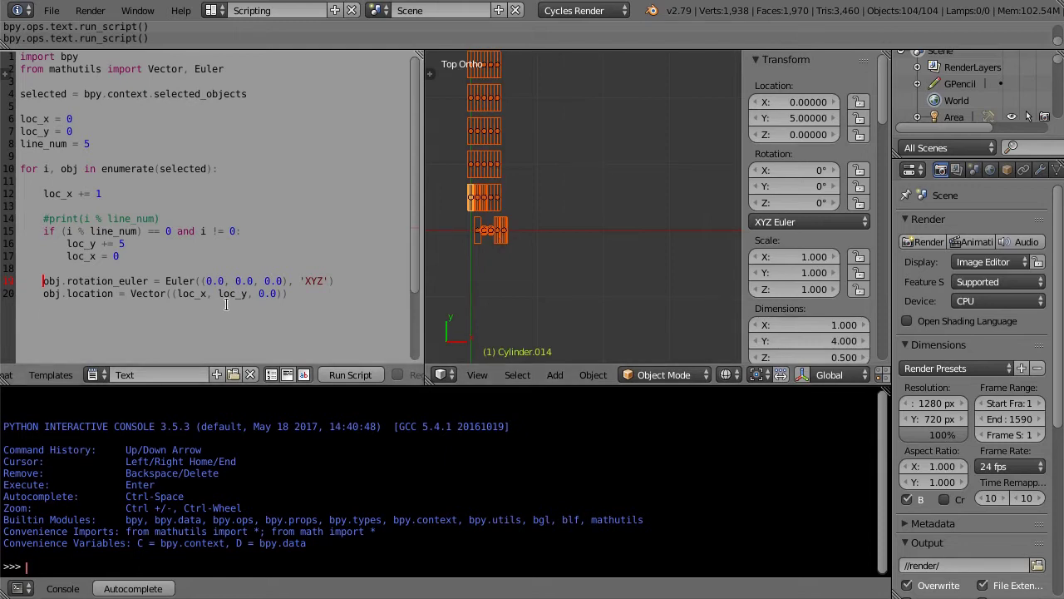
Wrap the loc_x increment in an 'if i != 0:' block.
key("Up")
key("Up")
key("Up")
key("Up")
key("Up")
key("Up")
key("Return")
key("Up")
type("if")
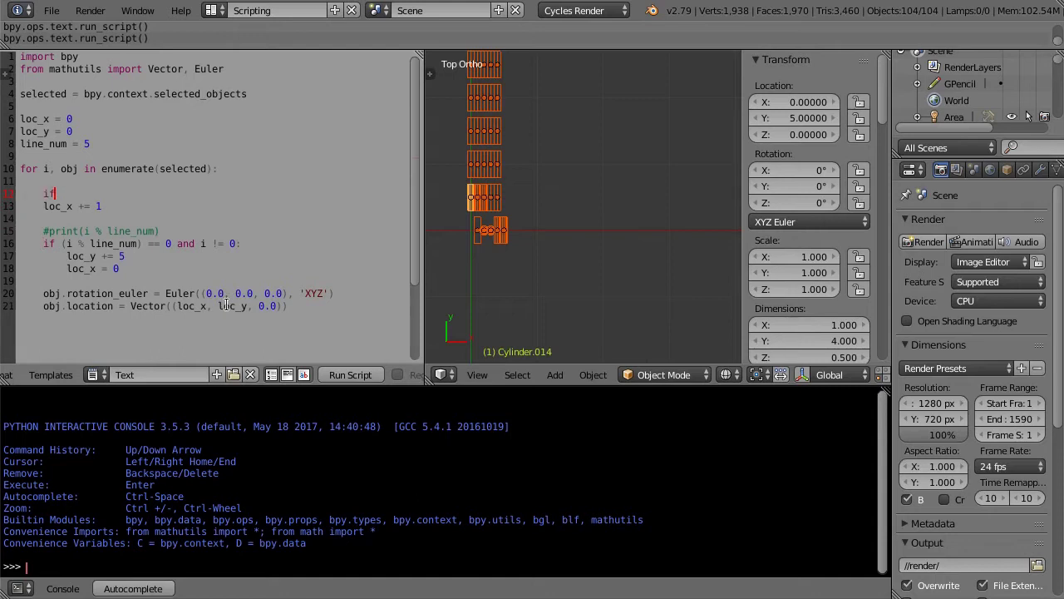
type(" i")
type(" !=")
type(" 0:")
key("Down")
key("Home")
key("Tab")
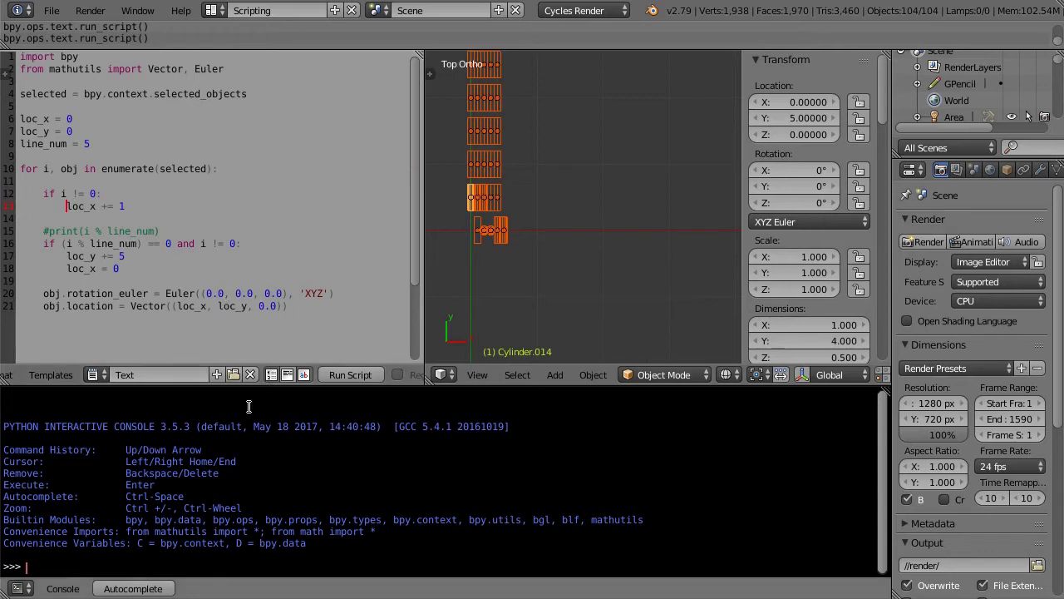
left_click(349, 374)
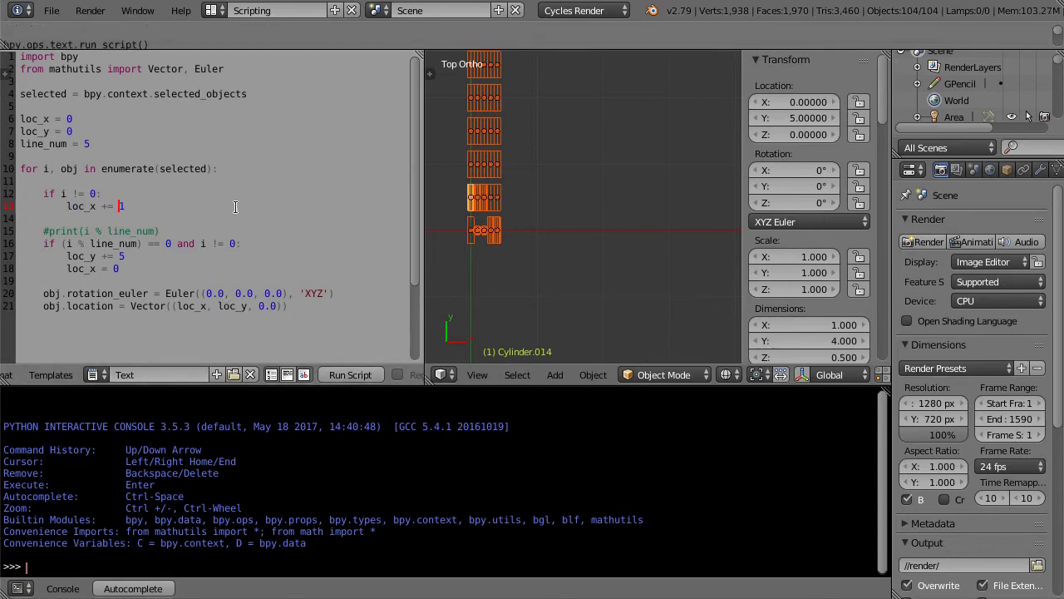
Set the X step to loc_x += 2 and run the script.
left_click(119, 206)
type("2")
left_click(329, 376)
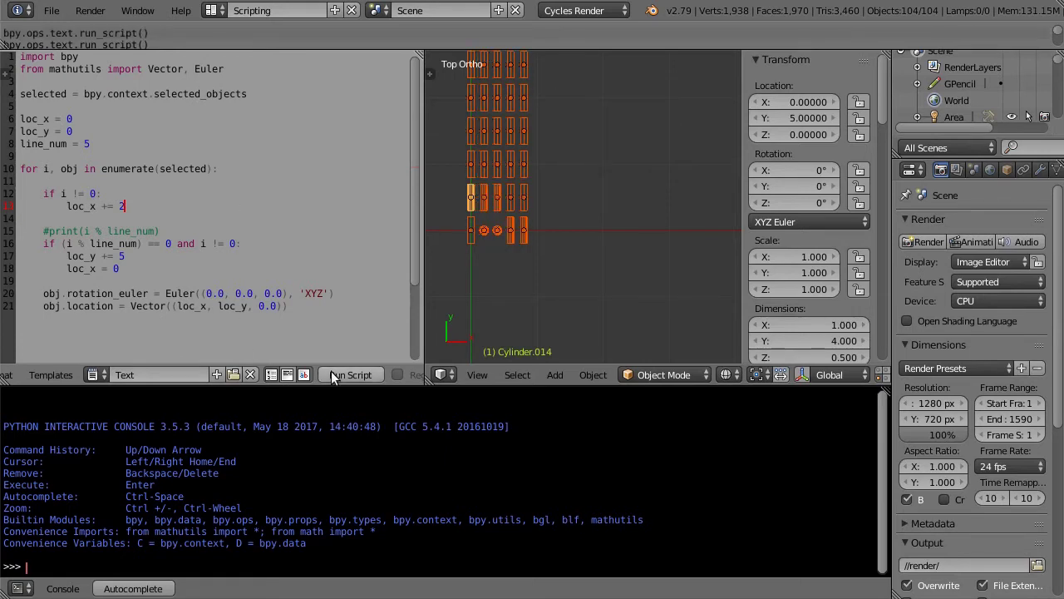
Add spacing variables dist_x = 2 and dist_y = 5 below line_num.
left_click(113, 144)
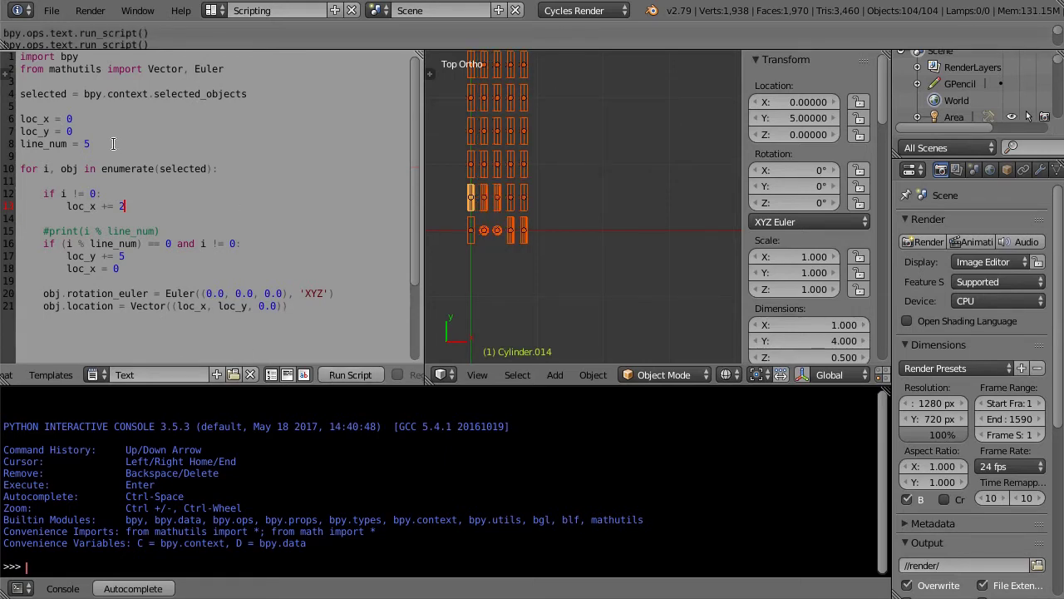
key("Return")
type("dist_x = ")
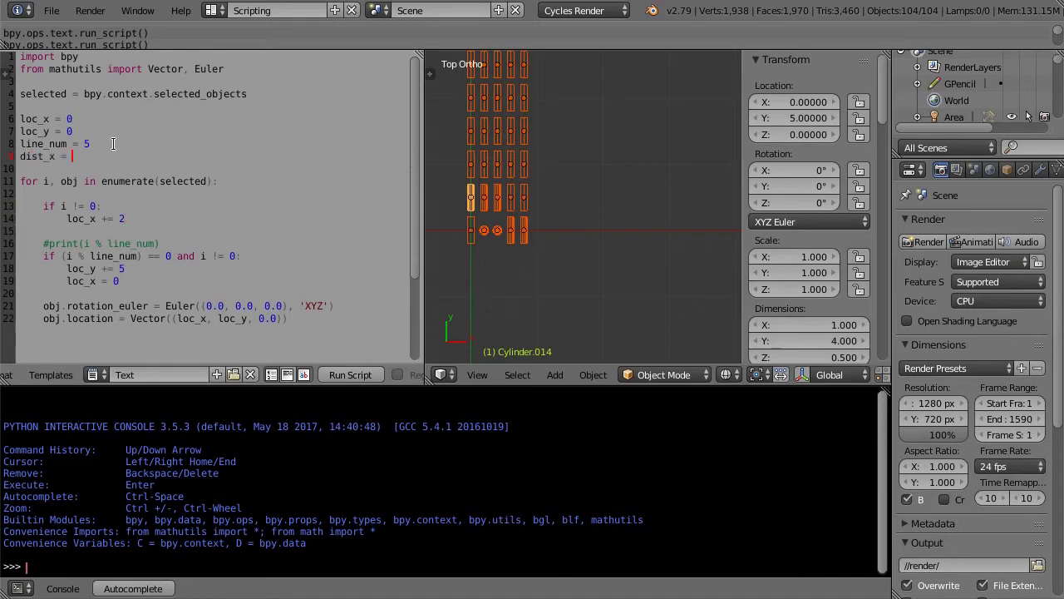
type("2")
key("Return")
type("dist_")
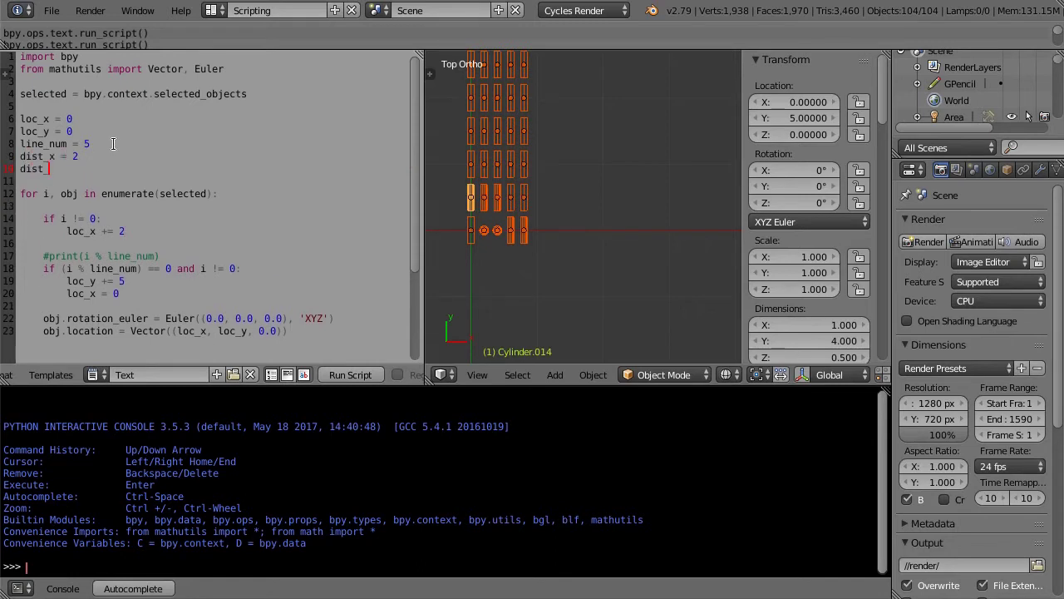
type("y = 5")
Use dist_x and dist_y as the loc_x and loc_y step values.
left_click(118, 233)
type("d")
key("ctrl+space")
key("Return")
left_click(119, 282)
type("dis")
key("ctrl+space")
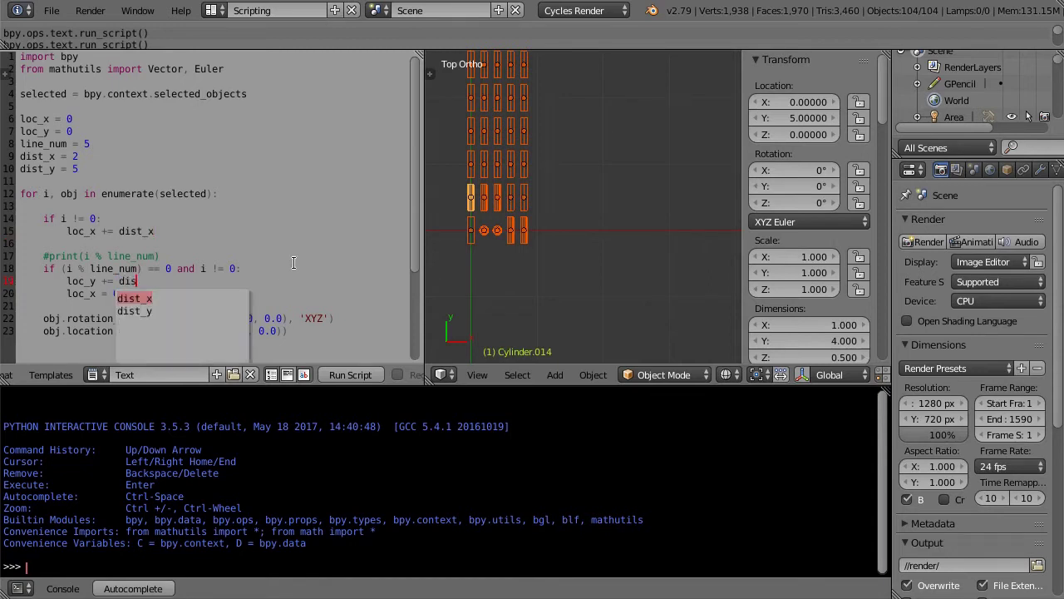
key("Down")
key("Return")
Change dist_x to 3 and rerun the script.
key("alt+p")
key("Up")
key("Up")
key("Up")
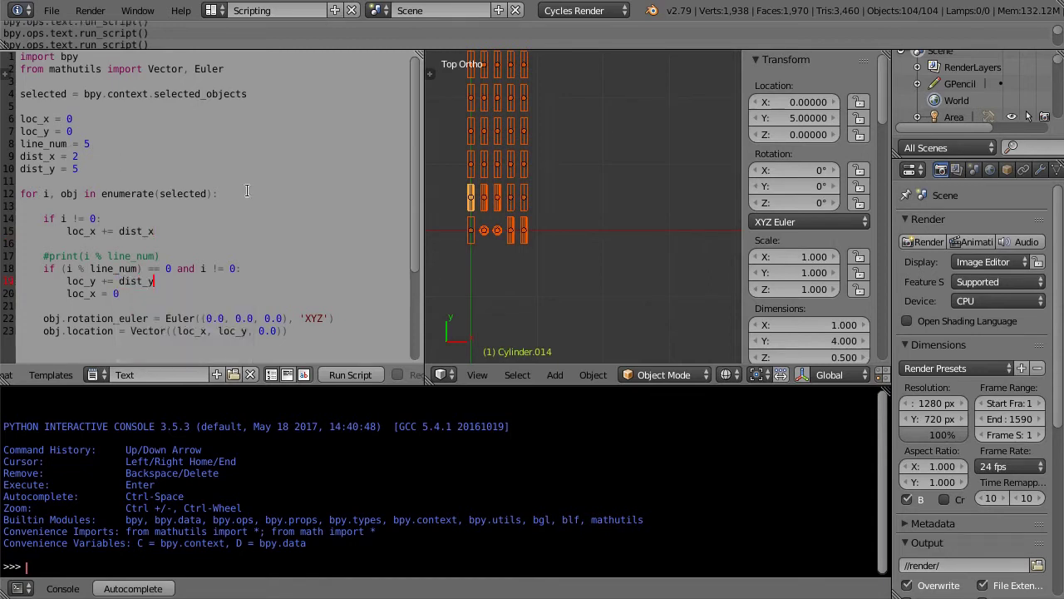
key("BackSpace")
type("3")
left_click(330, 371)
Start the grid at loc_x = -10 and loc_y = -10, then view the shifted grid.
key("Up")
key("Up")
key("Up")
key("Left")
type("-1")
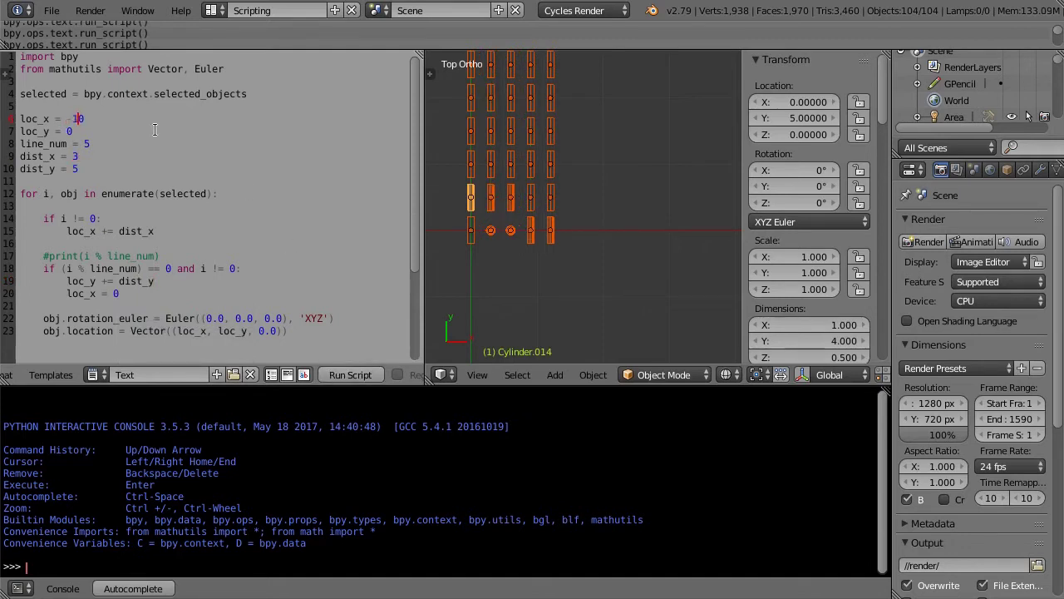
key("Down")
type("-1")
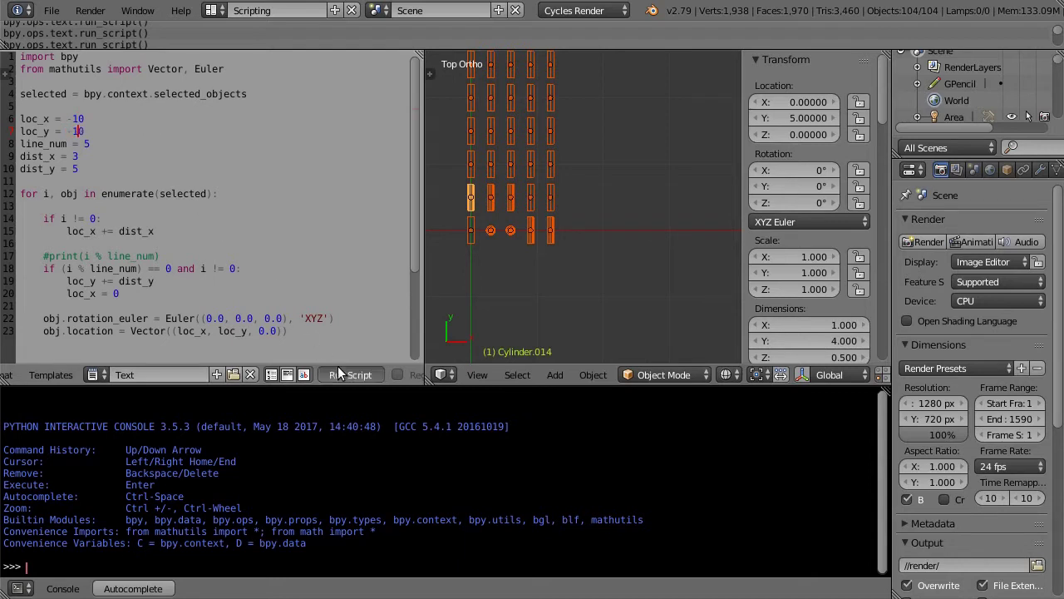
left_click(339, 375)
middle_click_drag(516, 285, 571, 275, "shift")
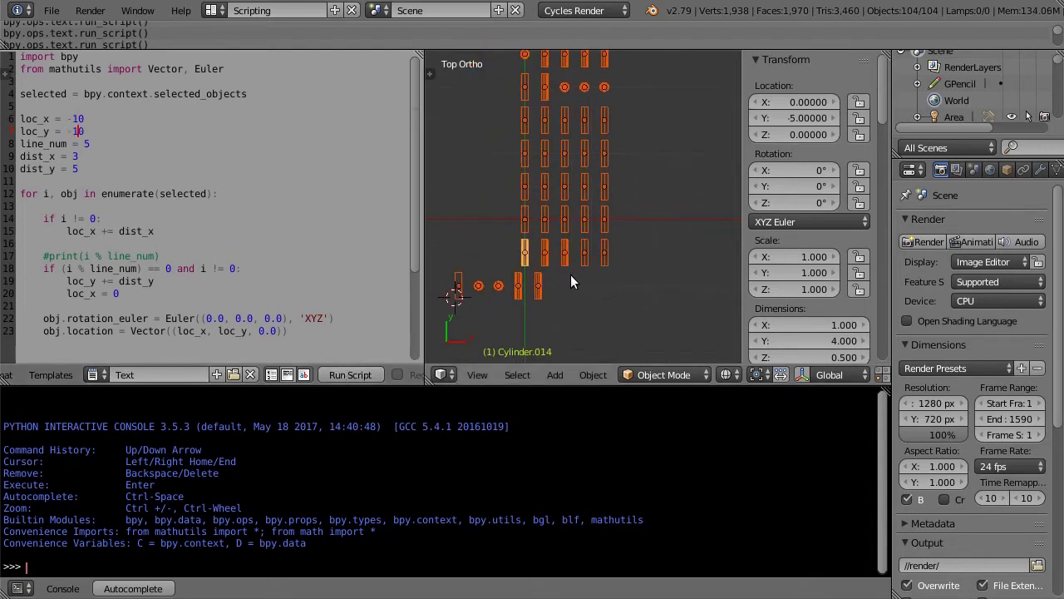
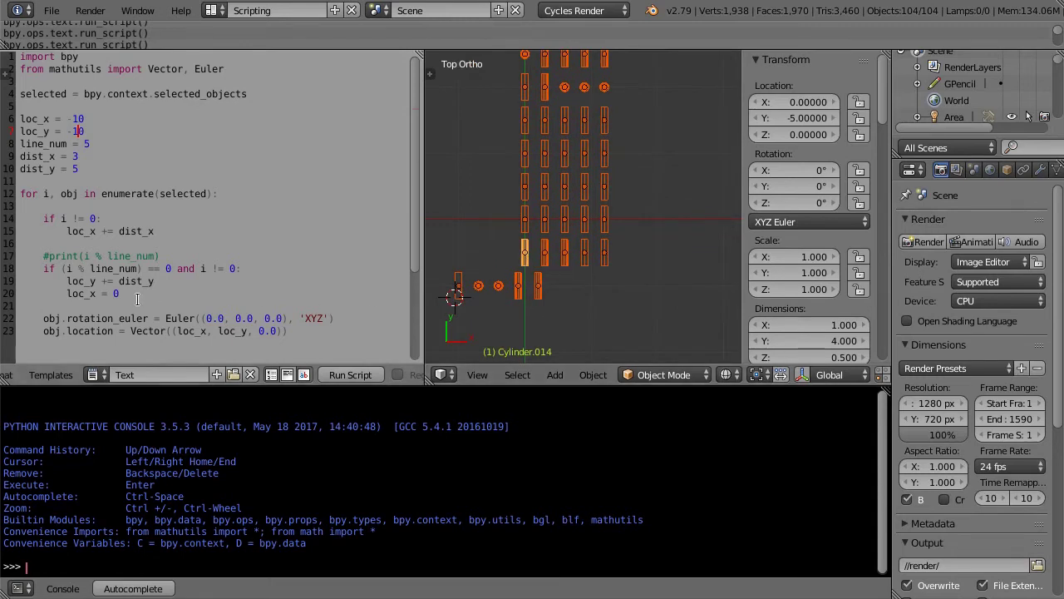
Change line 20's row-reset loc_x to -10, rerun the script, and pan to the shifted grid.
left_click(113, 295)
type("-")
type("1")
left_click(339, 378)
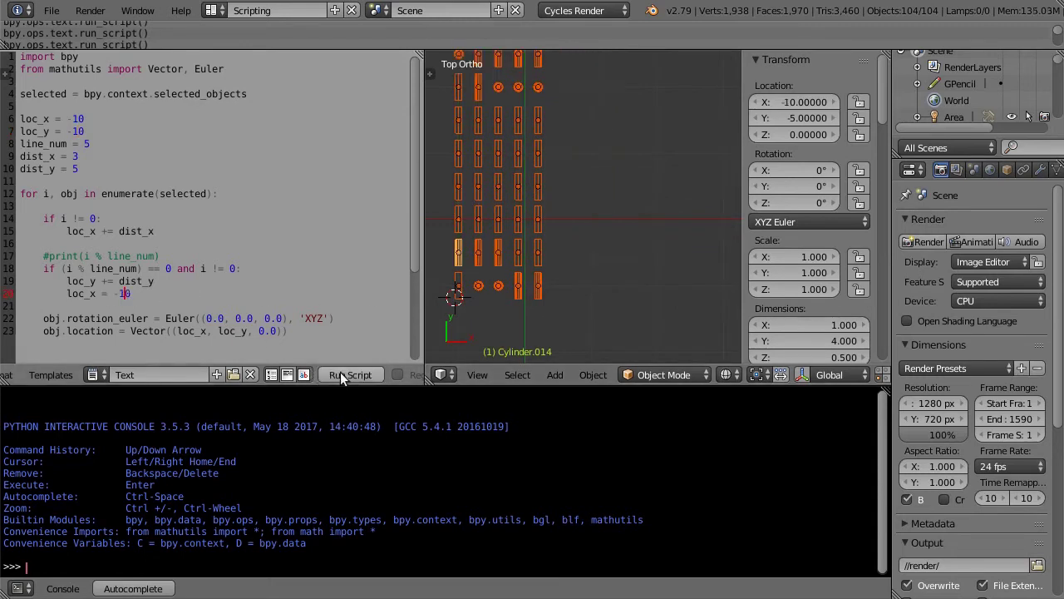
middle_click_drag(599, 264, 623, 285, "shift")
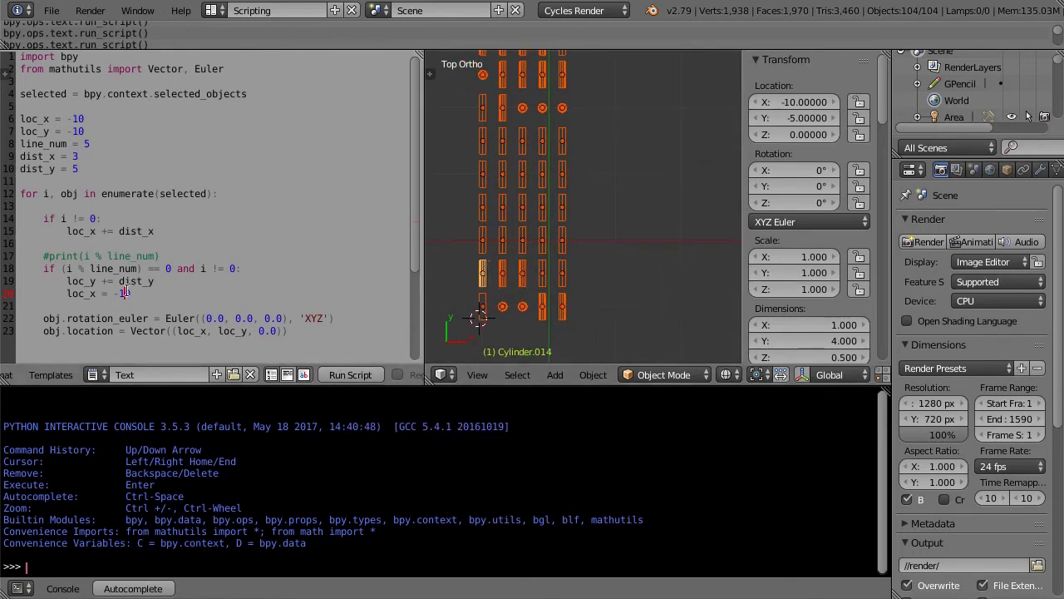
Add a new line initloc = Vector((0, 0, 0)) above loc_x.
left_click(78, 105)
key("Return")
type("initlo")
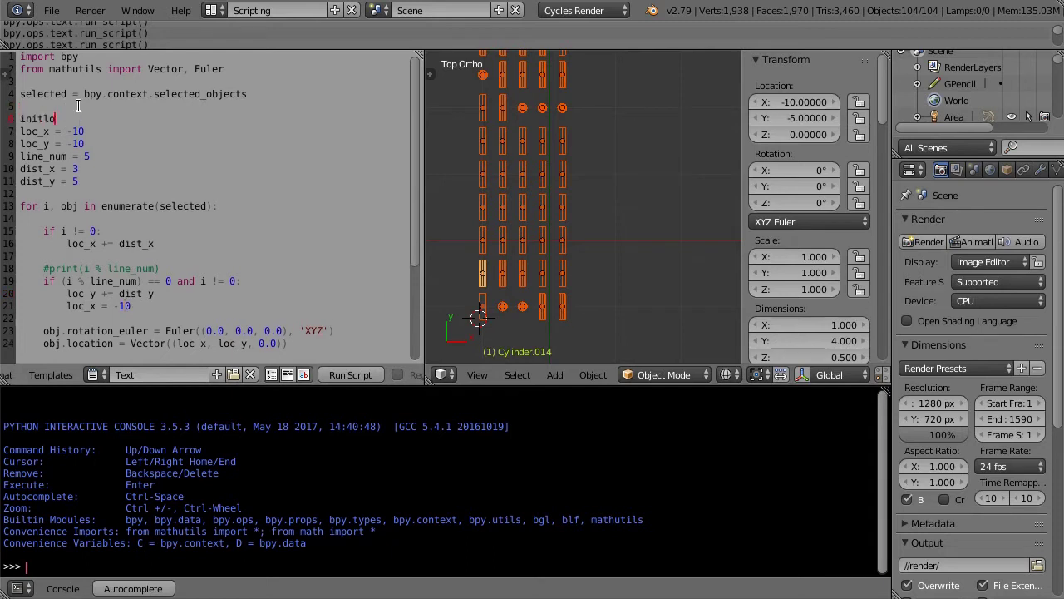
type("c = ")
type("Vector((0, 0, ))")
key("Left")
key("Left")
type("0")
Set the starting loc_x to initloc[0] and loc_y to initloc[1].
double_click(42, 118)
key("ctrl+c")
left_click(67, 131)
key("shift+End")
key("ctrl+v")
type("[0]")
key("Down")
key("BackSpace")
key("BackSpace")
key("BackSpace")
type("ini")
type("tloc")
type("[1]")
Replace the hard-coded row-reset x with initloc[0] and rerun the script.
left_click(113, 306)
key("Delete")
key("Delete")
key("Delete")
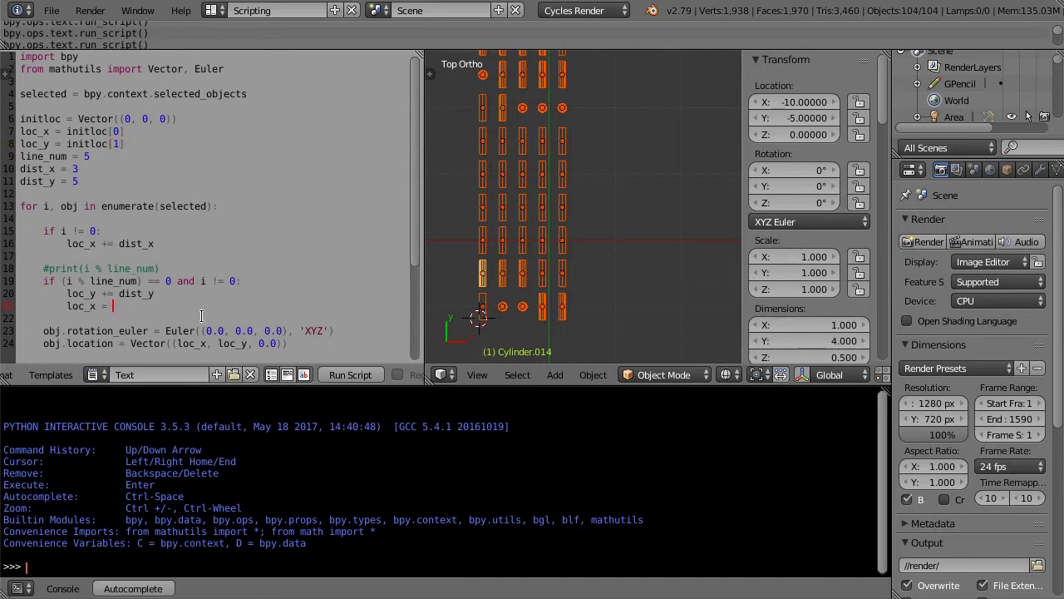
type("initloc[")
type("0]")
left_click(339, 375)
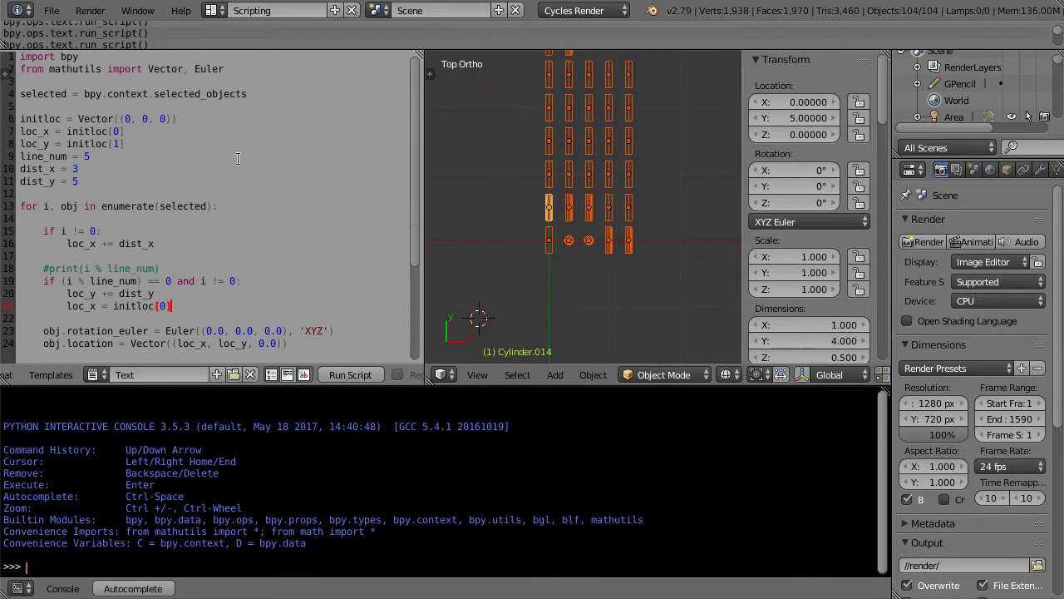
Add comments '#Initial value' on initloc and '# x-axis distance between objects' on dist_x.
left_click(219, 117)
type("#Initial value")
left_click(133, 171)
type("# x-axis distance between objects")
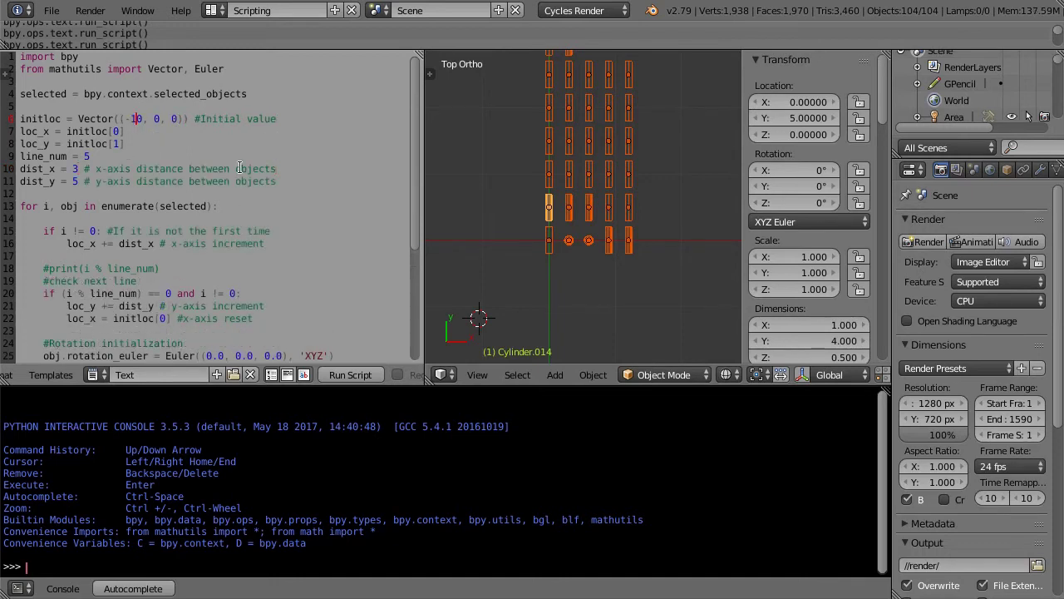
Set initloc to (-10, -10, 0) and line_num to 15, rerun, and orbit to view the grid.
key("Right")
key("Right")
key("Right")
type("-1")
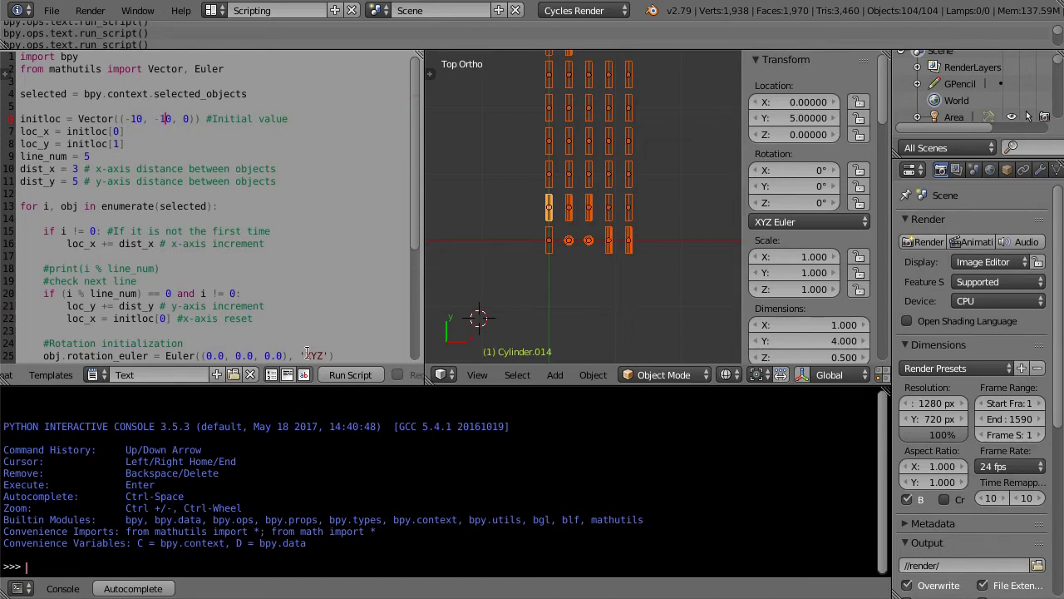
left_click(358, 370)
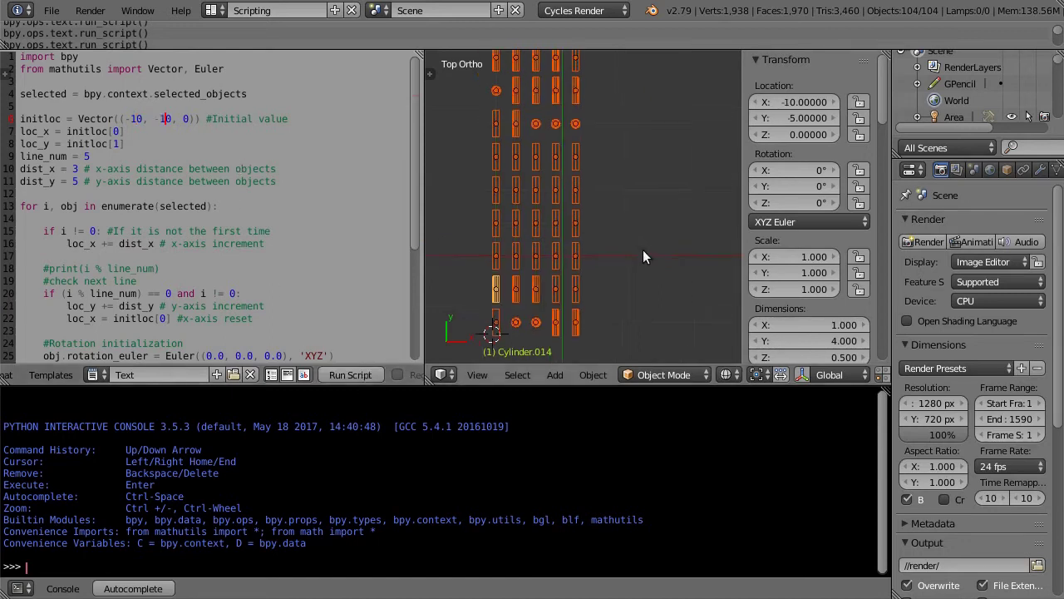
left_click(85, 155)
type("1")
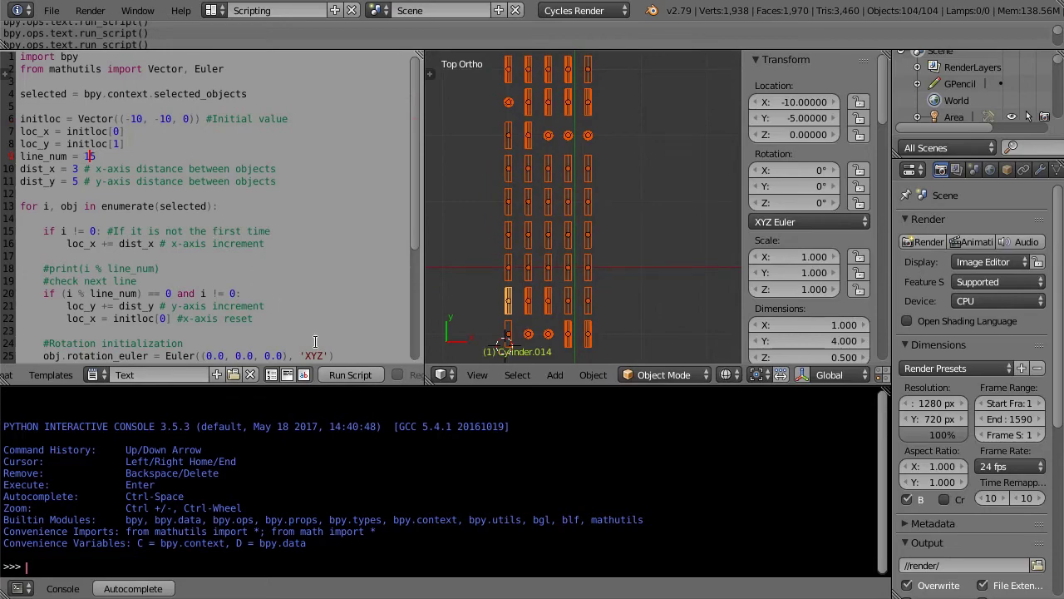
left_click(352, 369)
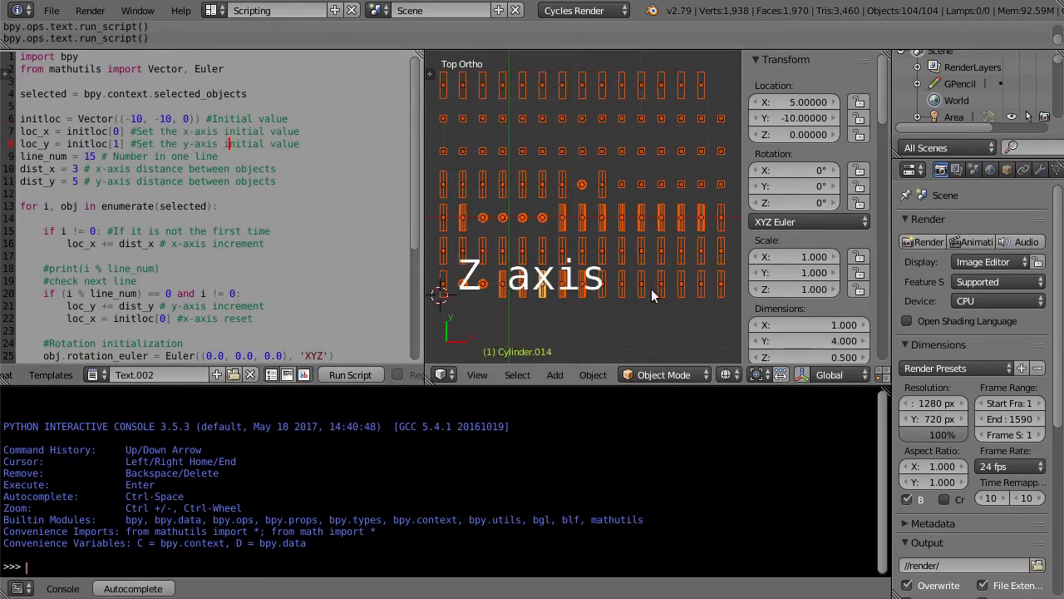
middle_click_drag(691, 309, 602, 200)
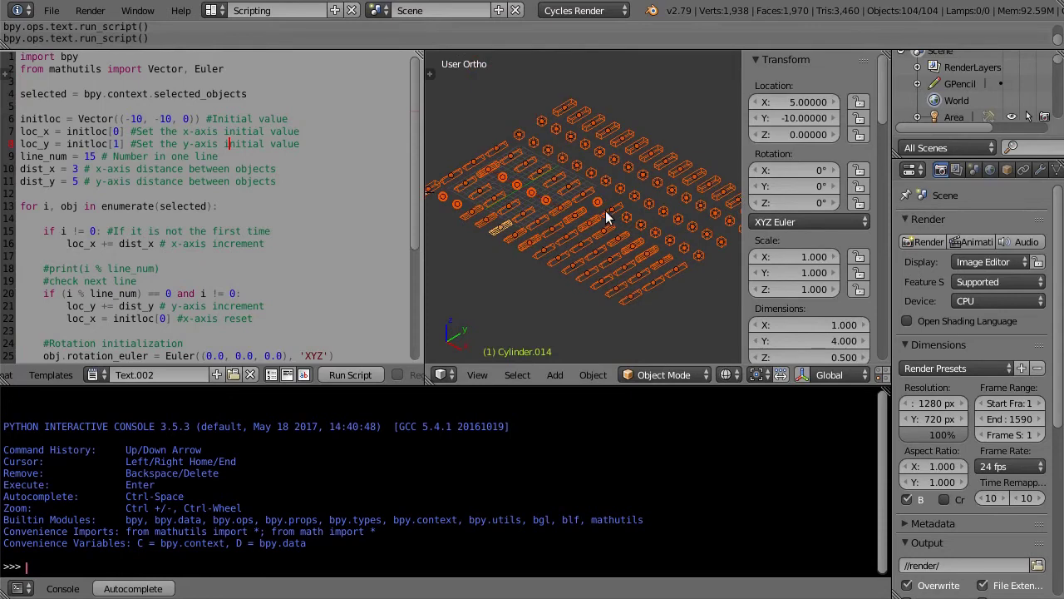
Add a line loc_z = initloc[2] below loc_y, using autocompletion for initloc.
left_click(308, 144)
key("Return")
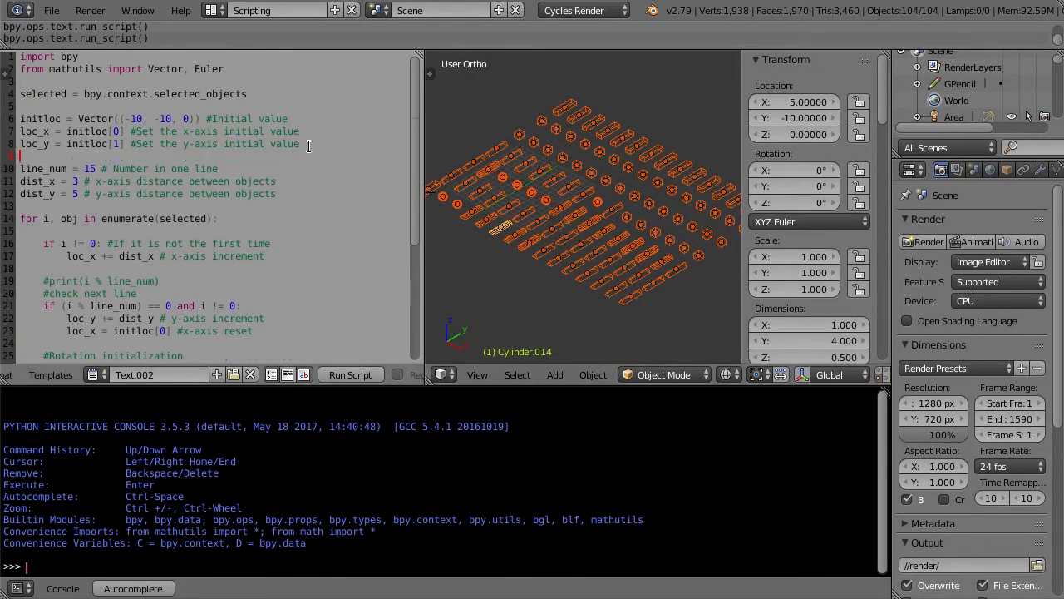
type("loc_")
type("z = ")
type("in")
key("ctrl+space")
key("Down")
key("Down")
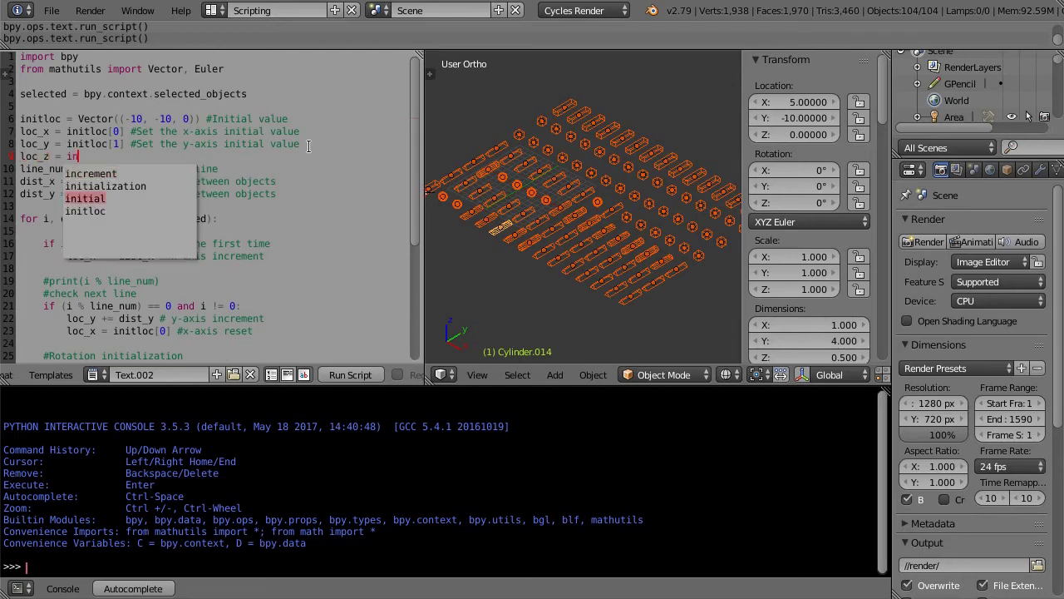
key("Down")
key("Return")
type("[")
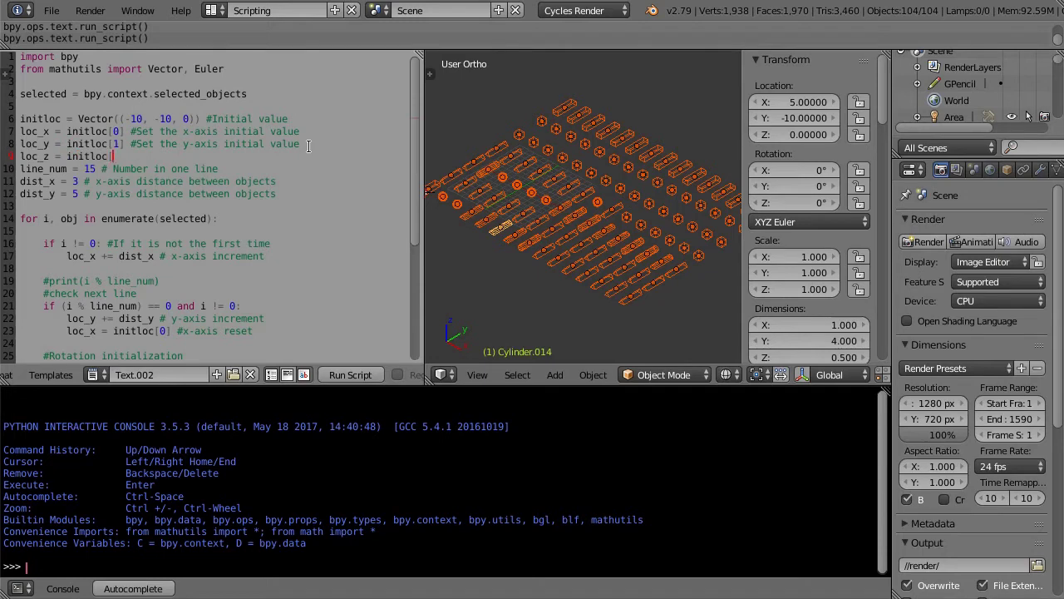
type("2]")
Add an unfinished line_num_y line and rename line_num to line_num_x.
key("Down")
key("End")
key("Return")
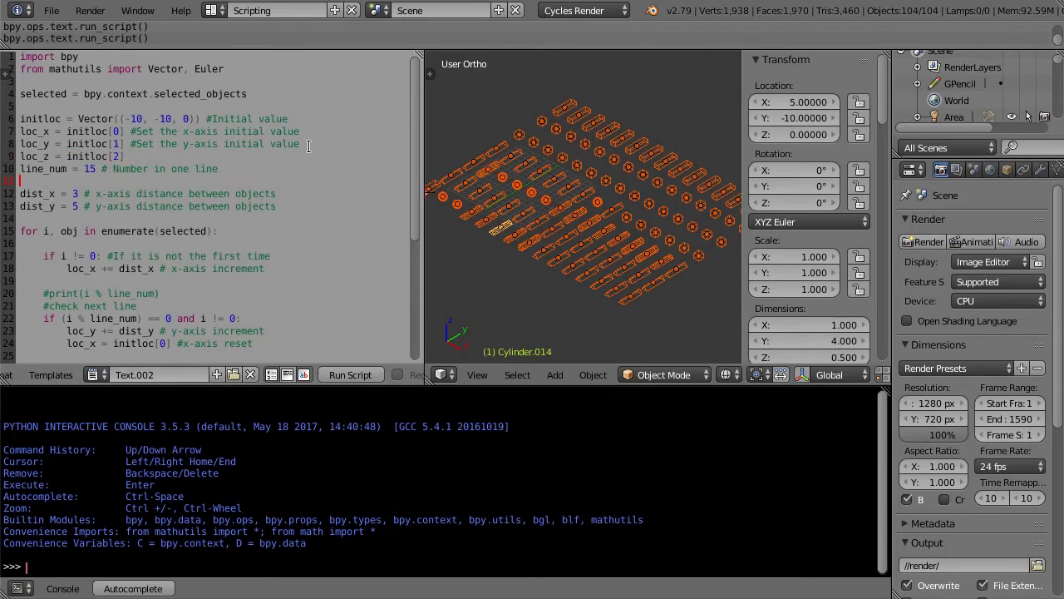
type("line")
type("_num")
type(" y")
key("Up")
key("Left")
key("Left")
type("_")
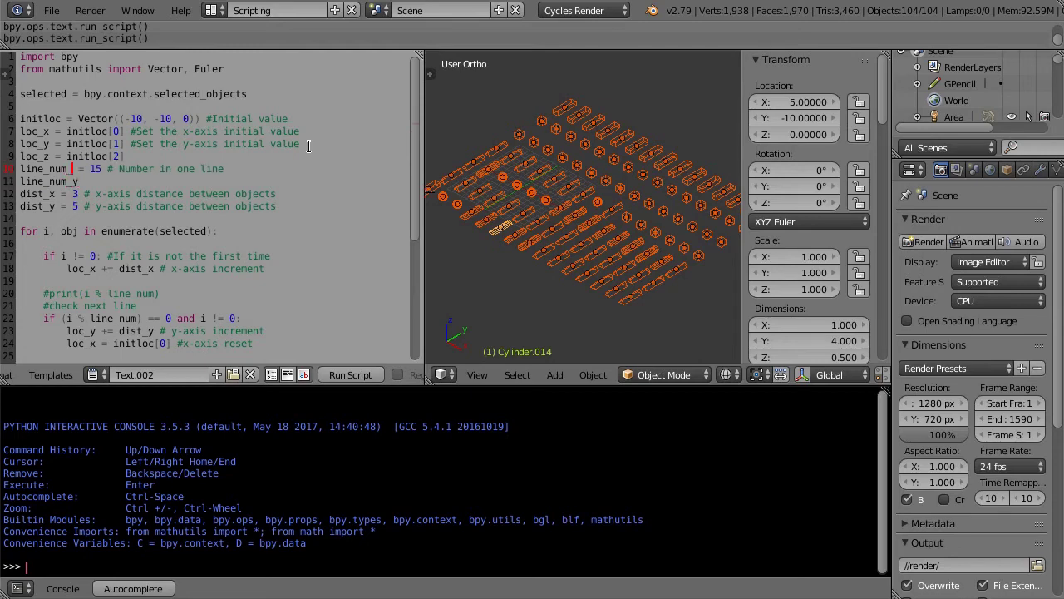
type("x")
Add dist_z = 2 below dist_y.
key("Down")
key("Down")
key("Down")
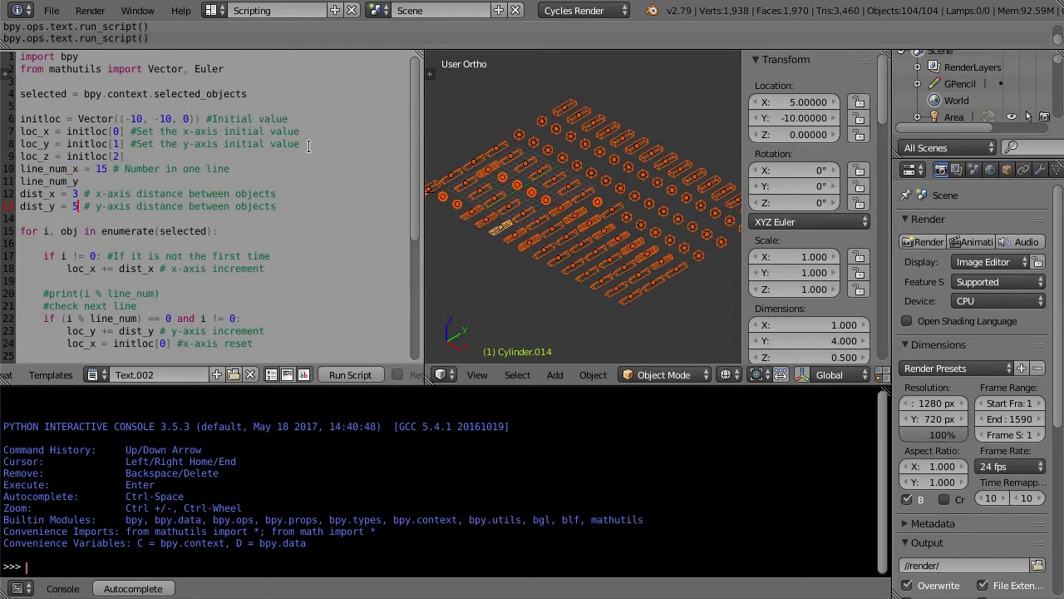
key("Down")
type("dis")
type("t_")
type("z ")
type("= 2")
key("Return")
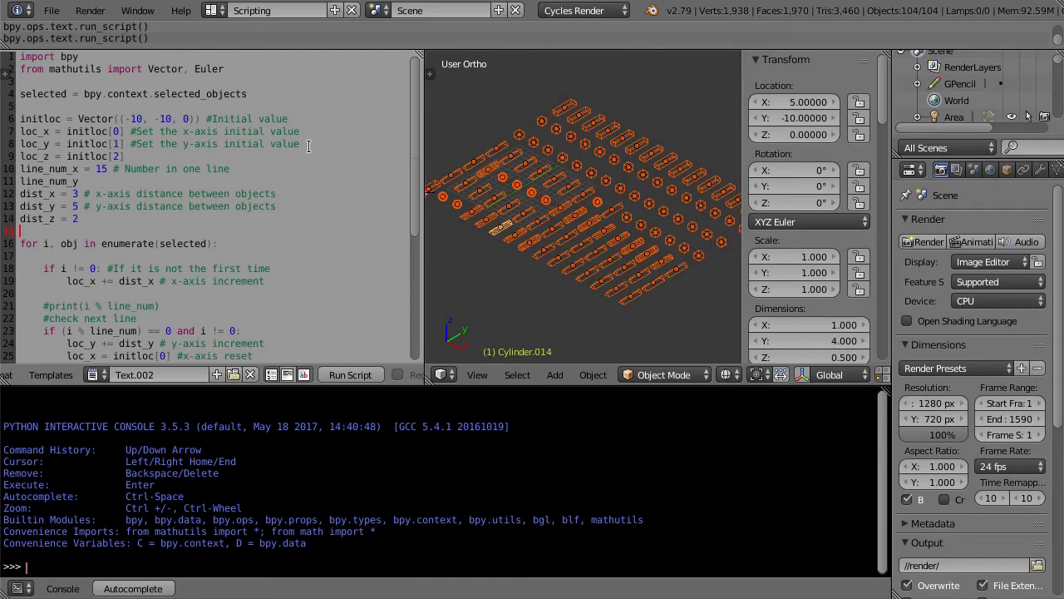
Rename line_num to line_num_x in the loop's row check and run the script.
key("Down")
key("Down")
key("Down")
key("Down")
key("Down")
scroll(308, 146, "down", 4)
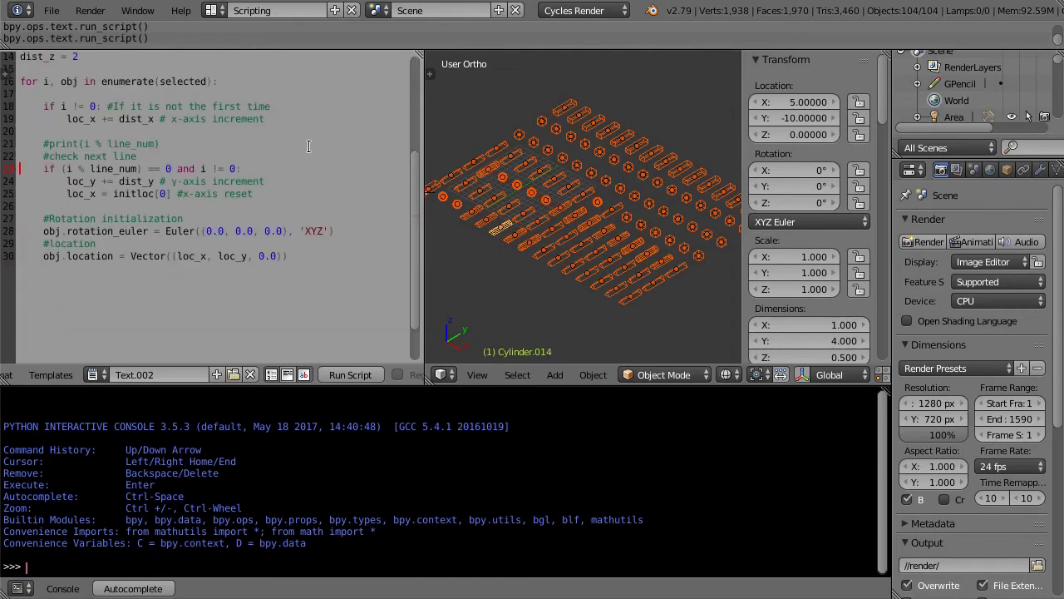
key("Down")
key("Down")
key("Down")
key("Right")
key("Right")
key("Right")
key("Right")
key("Right")
key("Right")
key("Right")
key("Right")
type("_x")
scroll(309, 146, "up", 2)
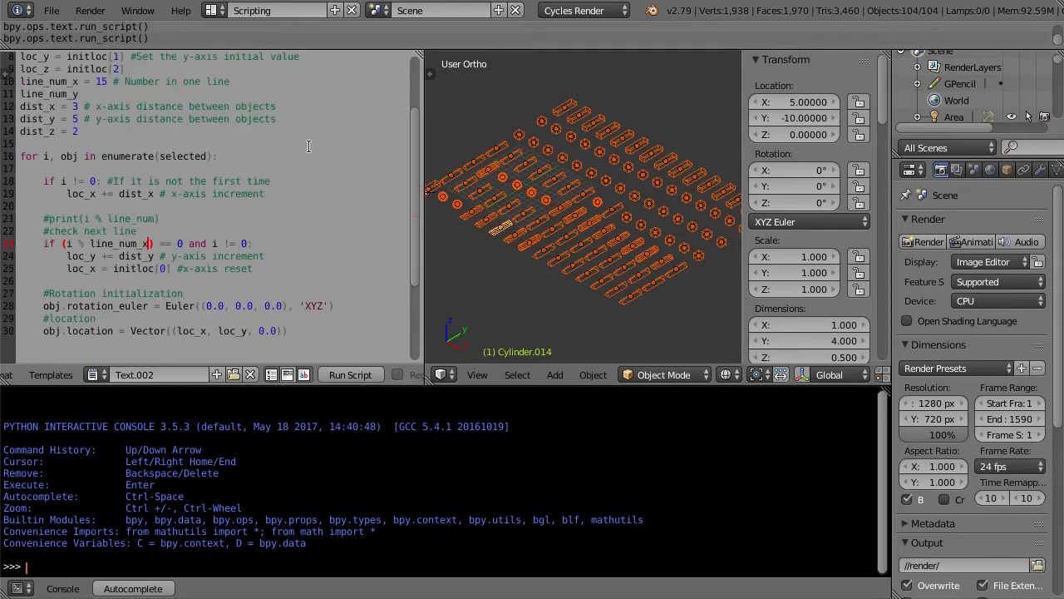
left_click(360, 376)
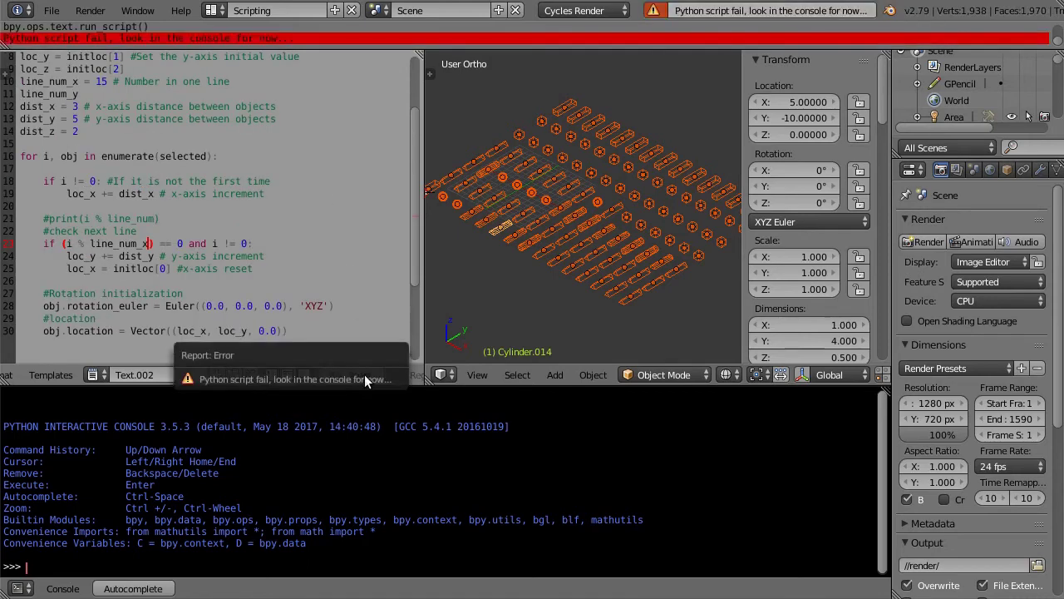
Set line_num_y = 5 and change line_num_x from 15 to 10.
scroll(316, 241, "up", 3)
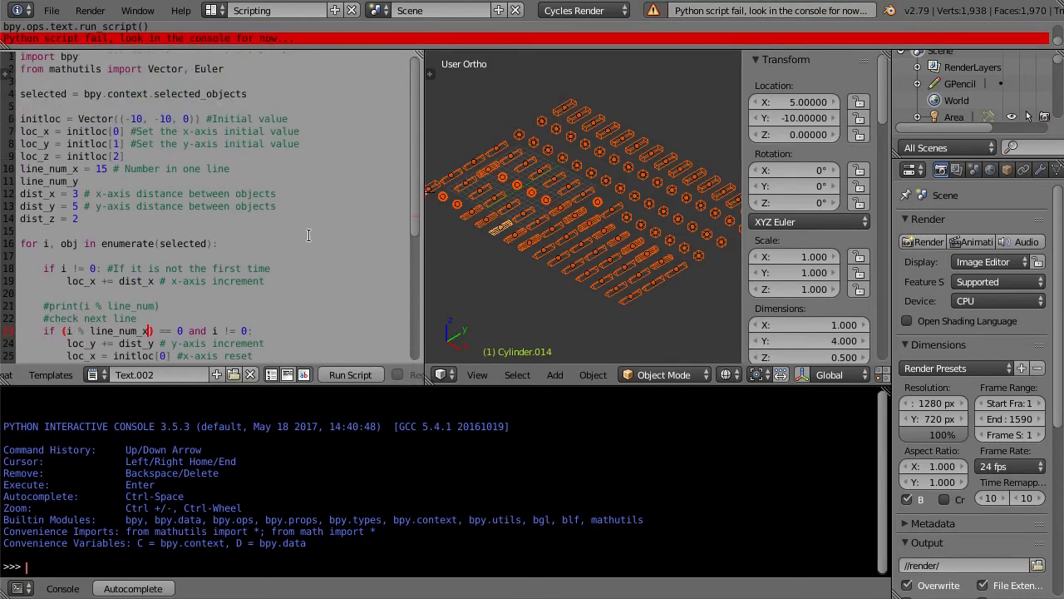
left_click(106, 186)
type("= ")
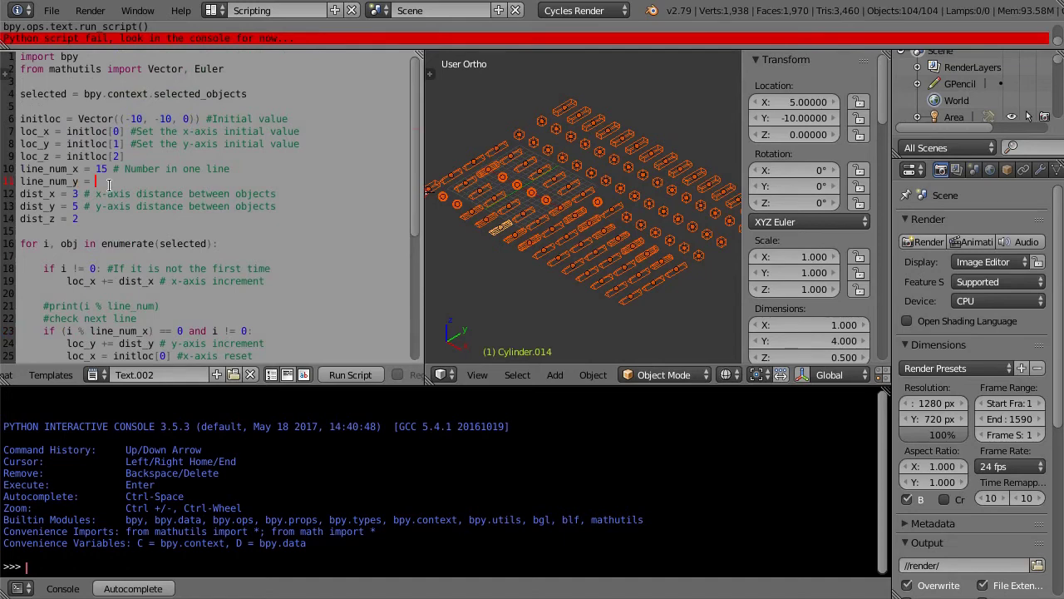
type("5")
key("Up")
key("Delete")
type("0")
Change dist_x from 3 to 2, rerun the script, and orbit to inspect the grid.
key("Down")
key("Down")
key("Left")
key("Left")
key("Delete")
type("2")
left_click(347, 375)
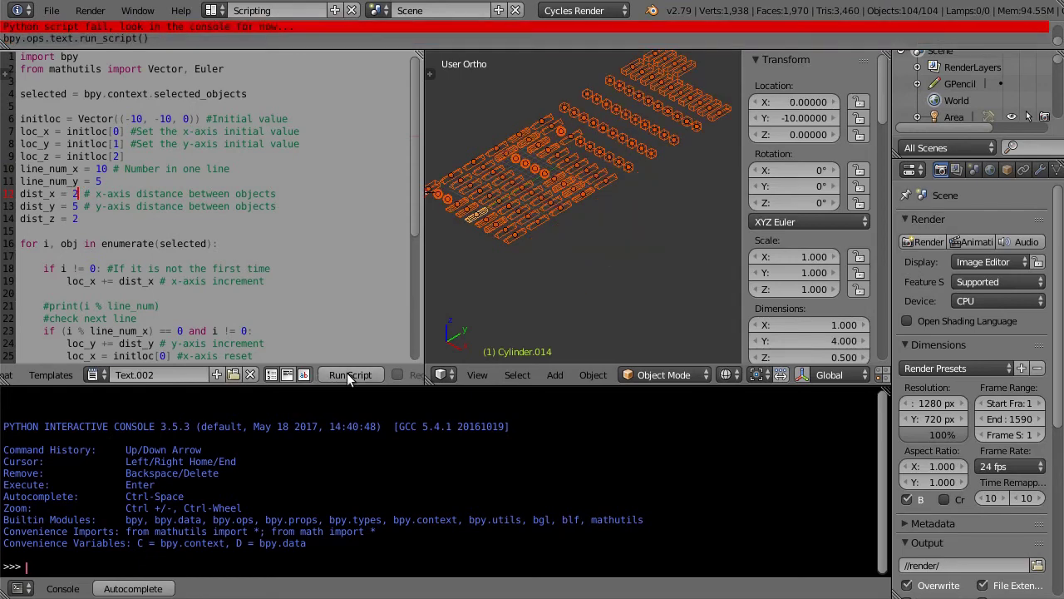
middle_click_drag(553, 284, 612, 309)
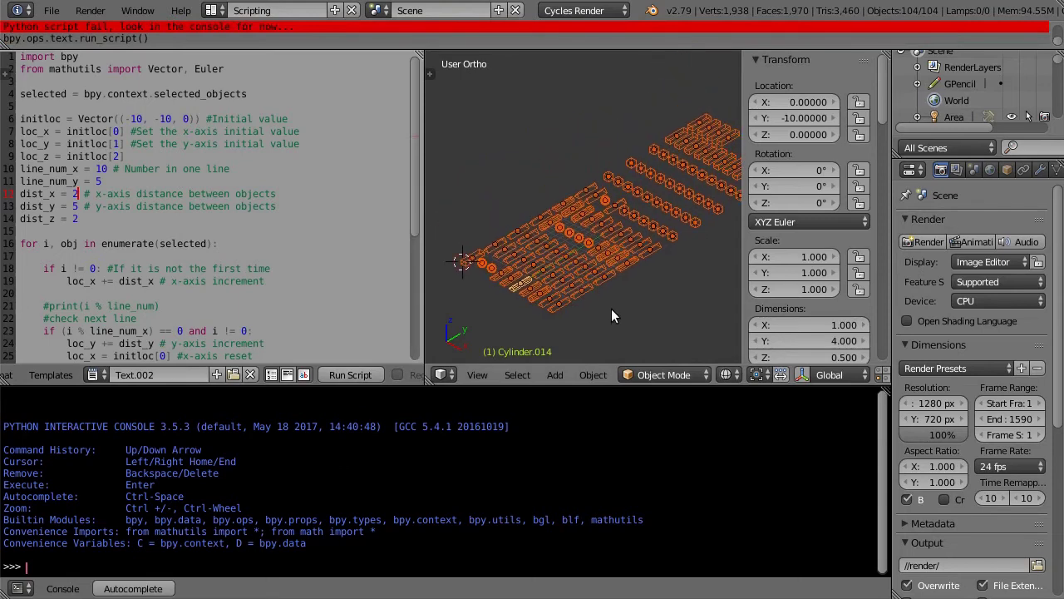
scroll(277, 287, "down", 2)
Duplicate the three-line row-reset if block below itself and indent it into the loop.
left_click(141, 256)
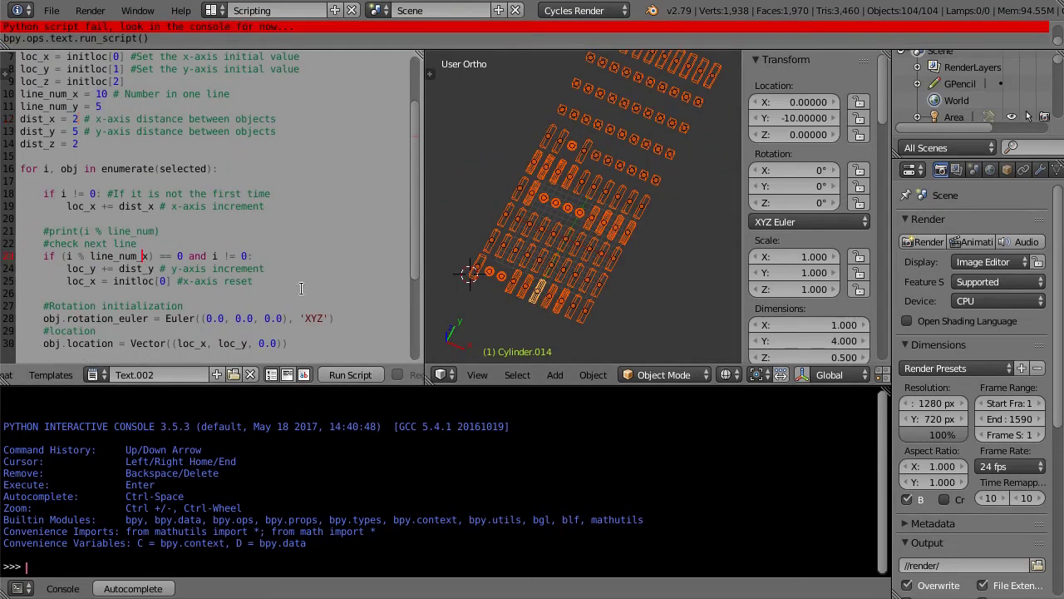
key("Home")
key("shift+End")
key("shift+Down")
key("shift+Down")
key("ctrl+c")
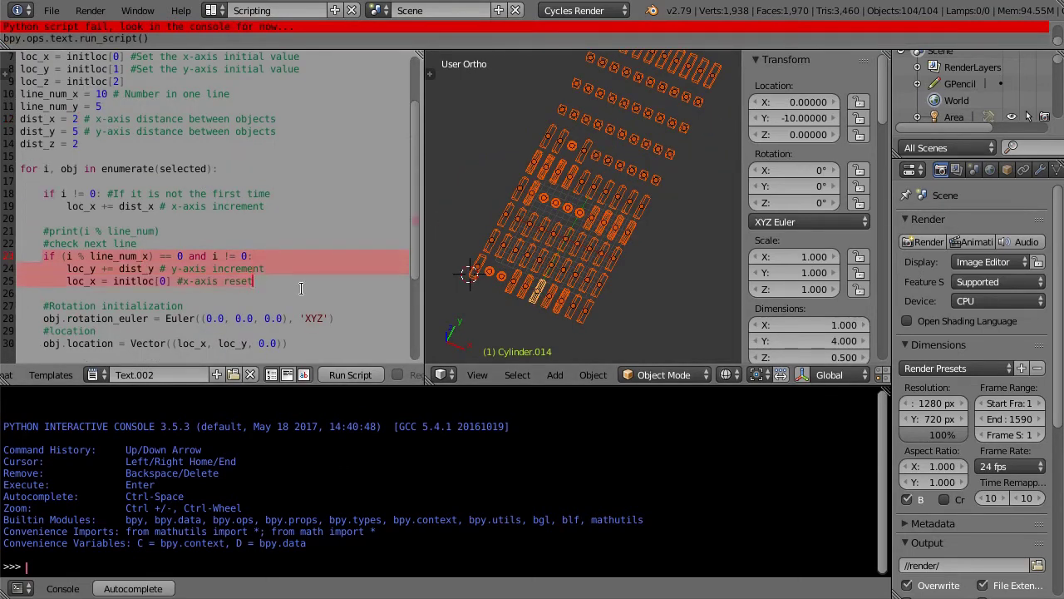
key("End")
key("Return")
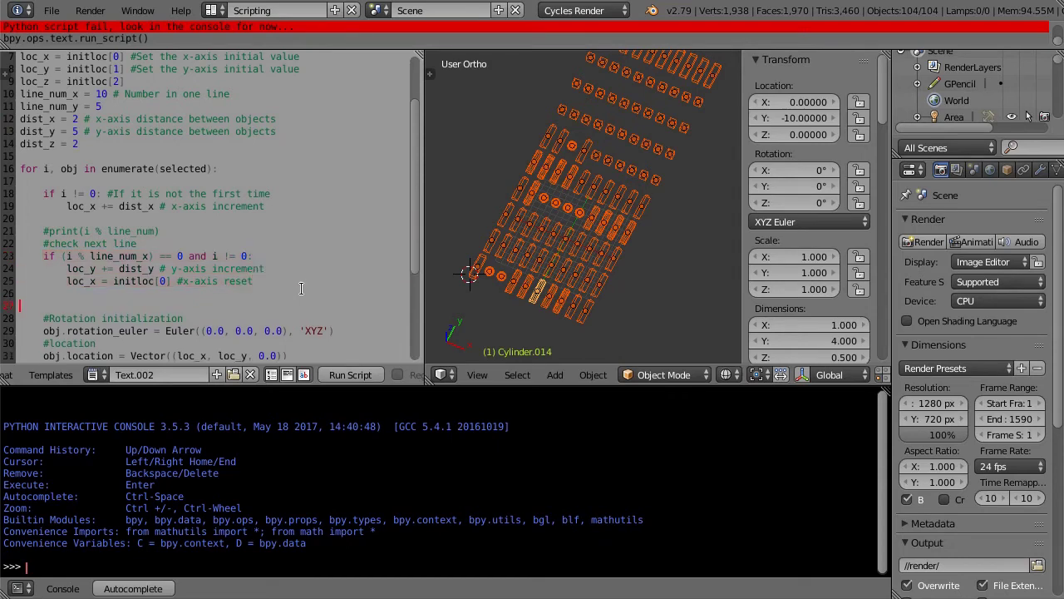
key("Return")
key("ctrl+v")
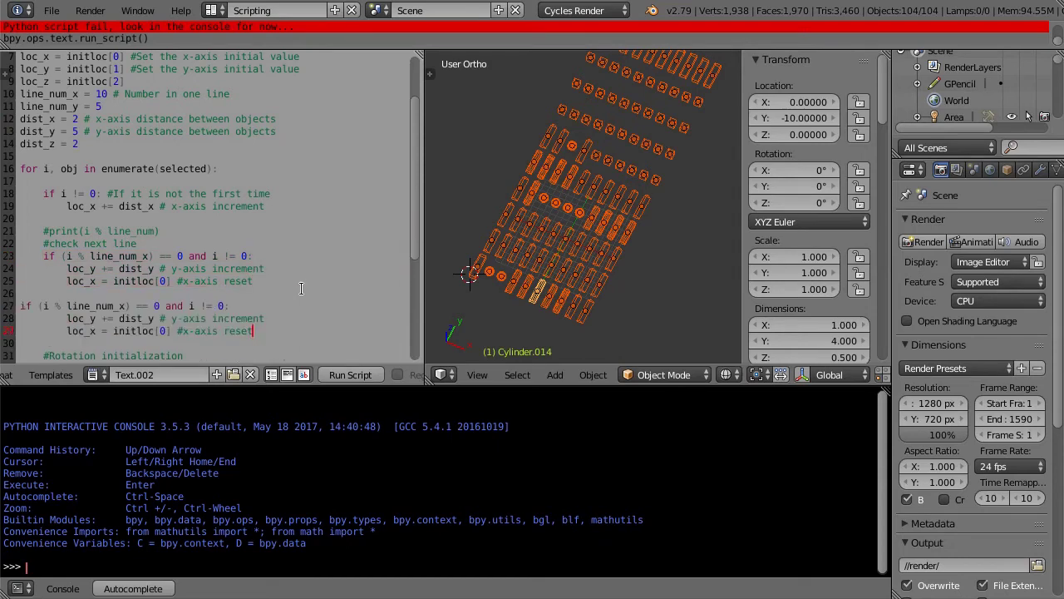
key("Up")
key("Up")
key("Home")
key("Tab")
Change the copied condition to use (line_num_x * line_num_y) as the layer count.
key("Right")
key("Right")
key("Right")
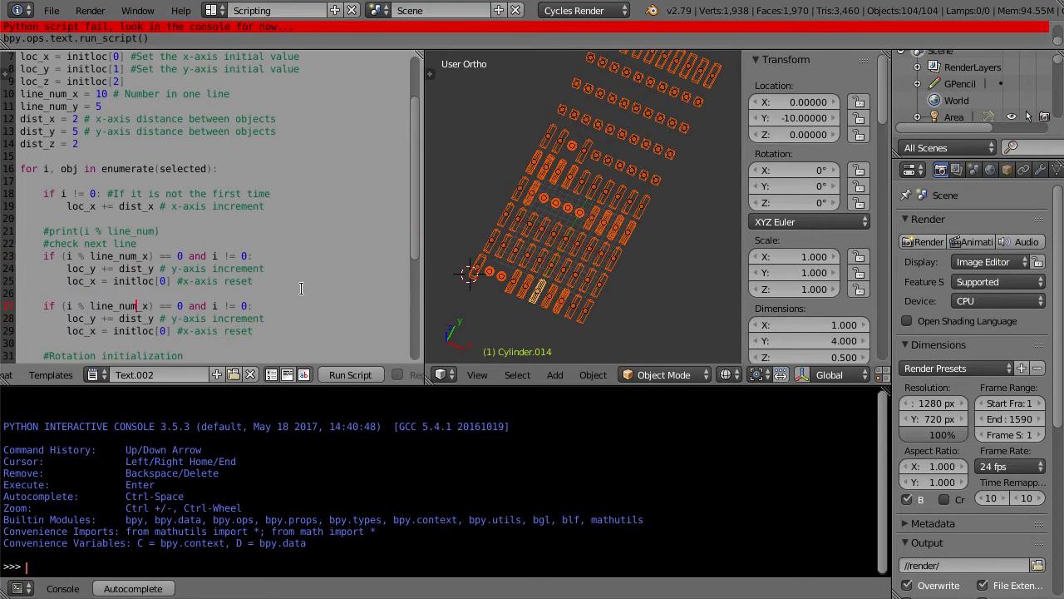
key("Left")
key("Left")
key("Left")
key("Left")
type("(")
key("Right")
key("Right")
key("Right")
type(")")
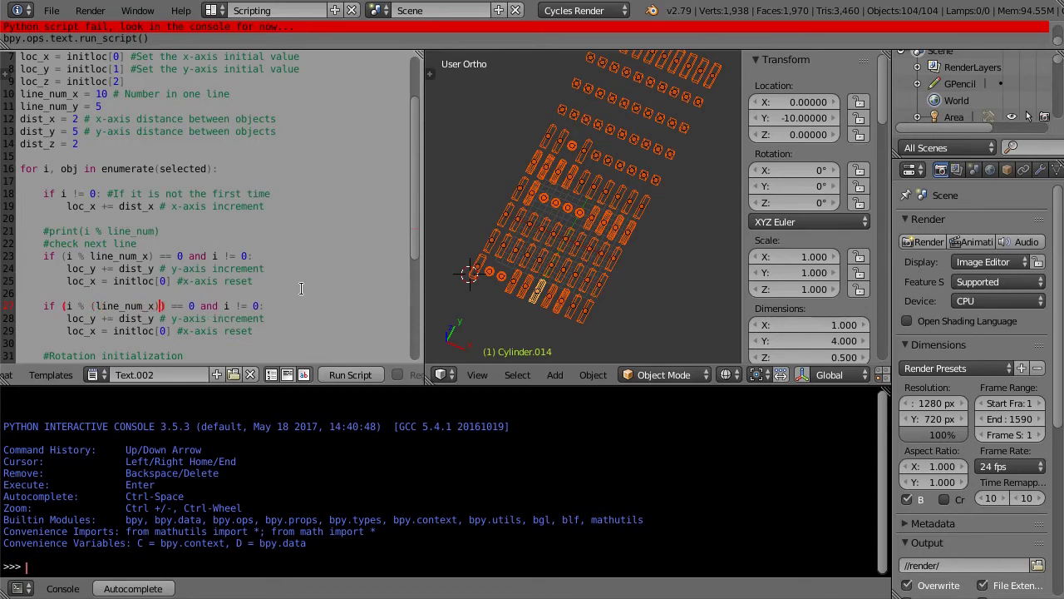
key("Left")
type("*")
type("lin")
key("ctrl+space")
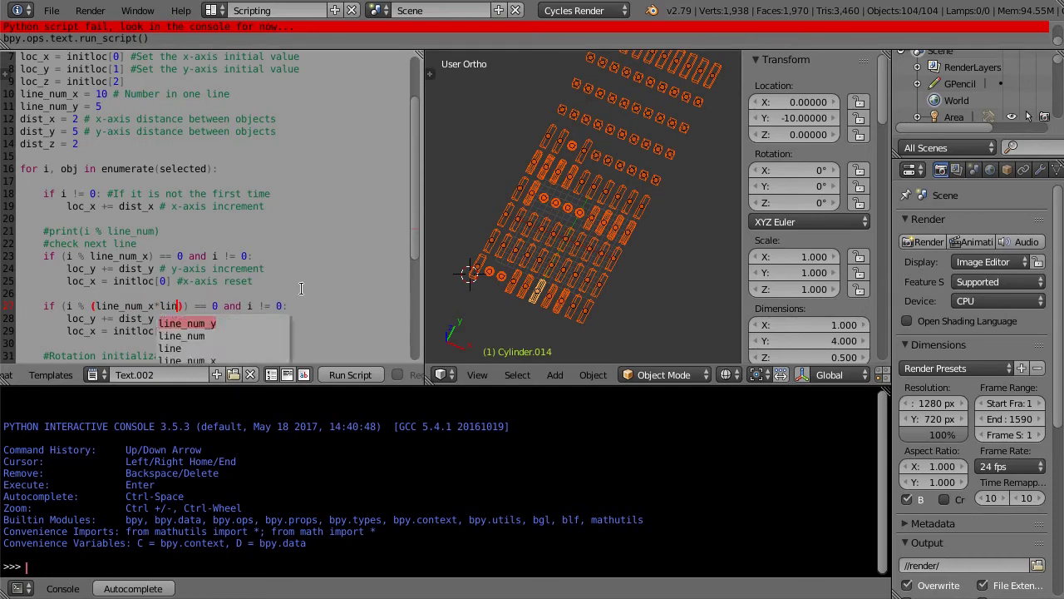
key("Return")
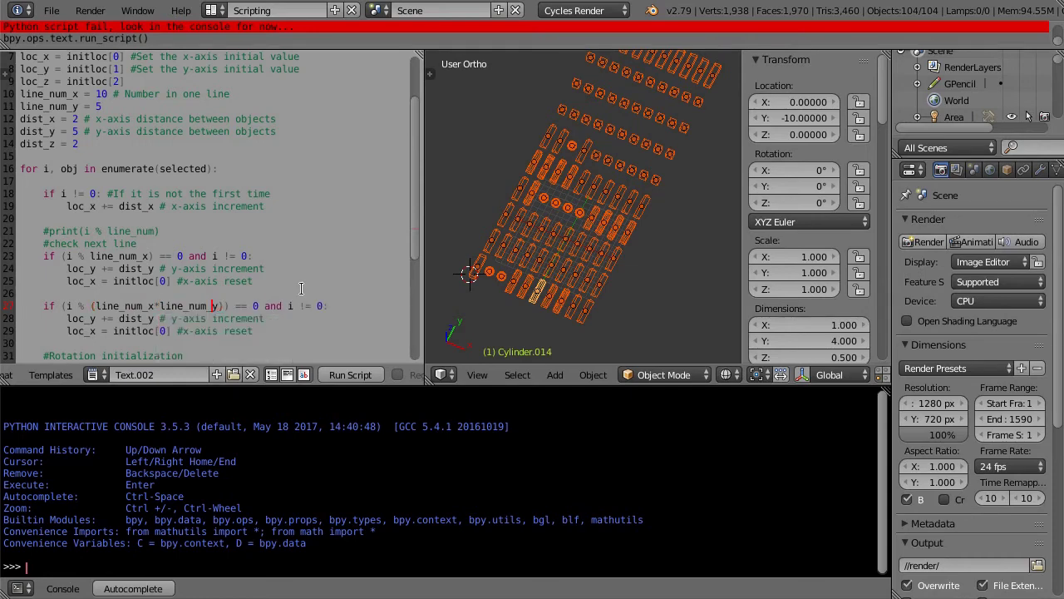
key("Left")
key("Left")
key("Left")
key("Left")
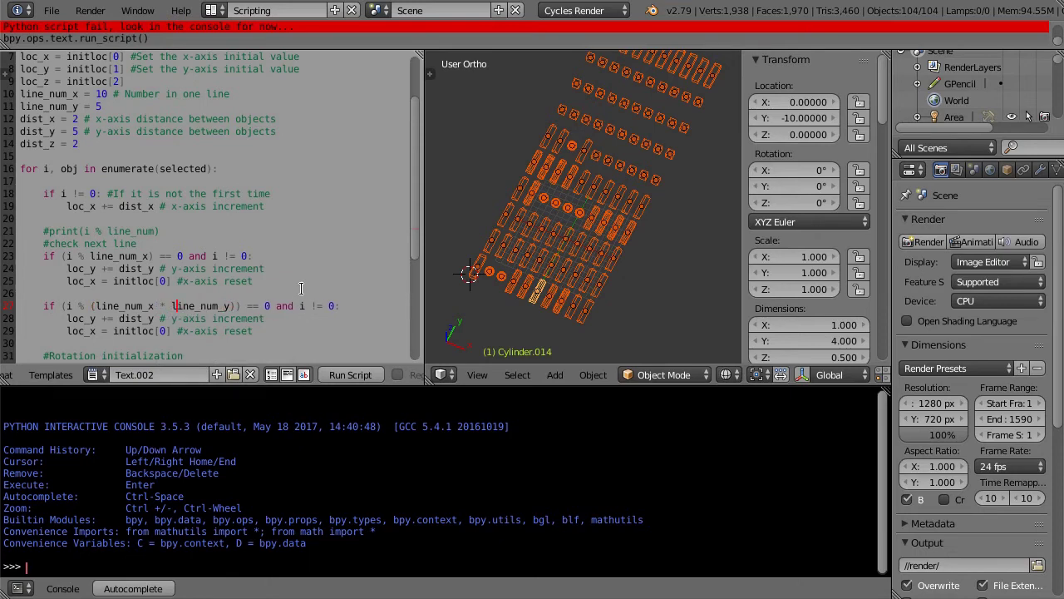
key("Right")
key("Right")
key("Right")
key("Right")
key("Right")
Make the copied increment line loc_z += dist_z.
key("Down")
key("Left")
key("Left")
key("Left")
Make the copied reset line loc_y = initloc[1], run the script, and orbit the view.
key("Left")
key("Left")
key("Left")
key("Left")
key("Left")
key("Delete")
type("z")
key("BackSpace")
type("z")
key("Down")
key("Left")
key("Left")
key("Left")
key("Delete")
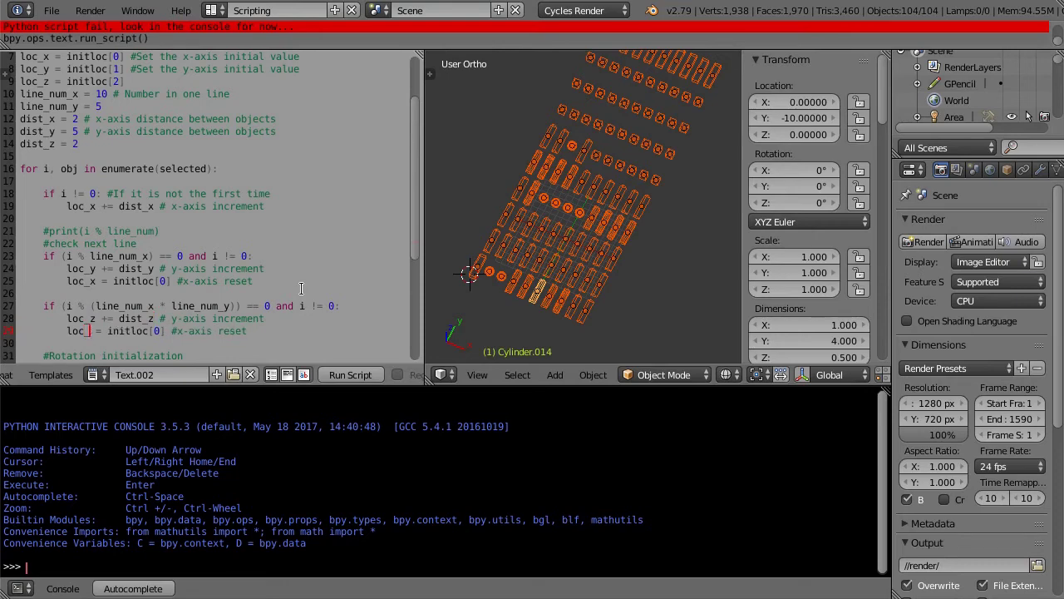
type("y")
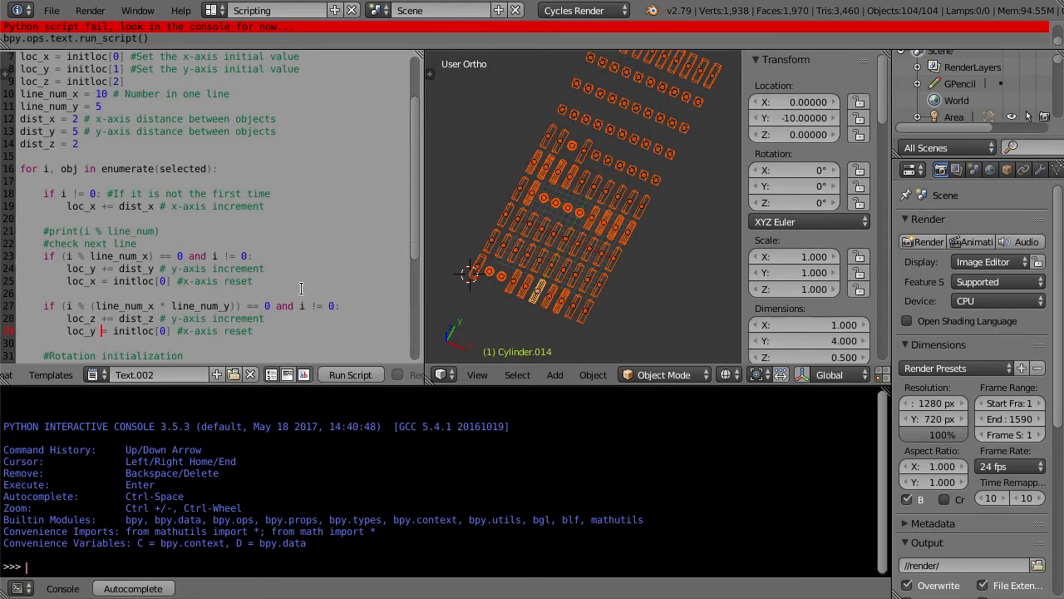
key("Right")
key("Right")
key("Right")
key("BackSpace")
type("1")
left_click(349, 371)
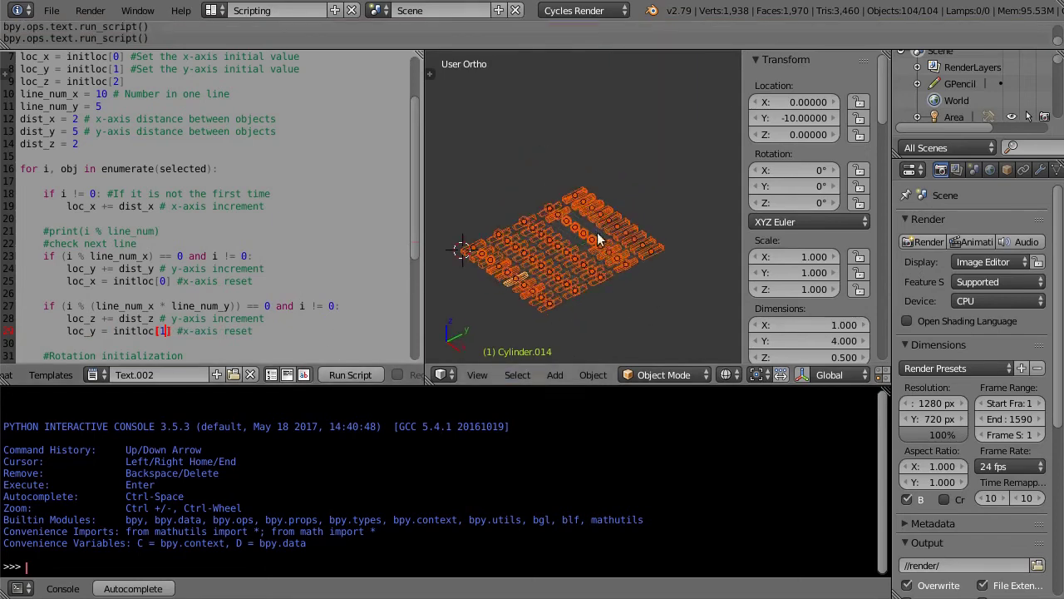
mouse_move(597, 232)
middle_mouse_down()
mouse_move(588, 197)
mouse_move(580, 202)
mouse_move(593, 254)
mouse_move(588, 268)
mouse_move(578, 242)
mouse_move(561, 279)
mouse_move(584, 283)
middle_mouse_up()
scroll(243, 276, "down", 2)
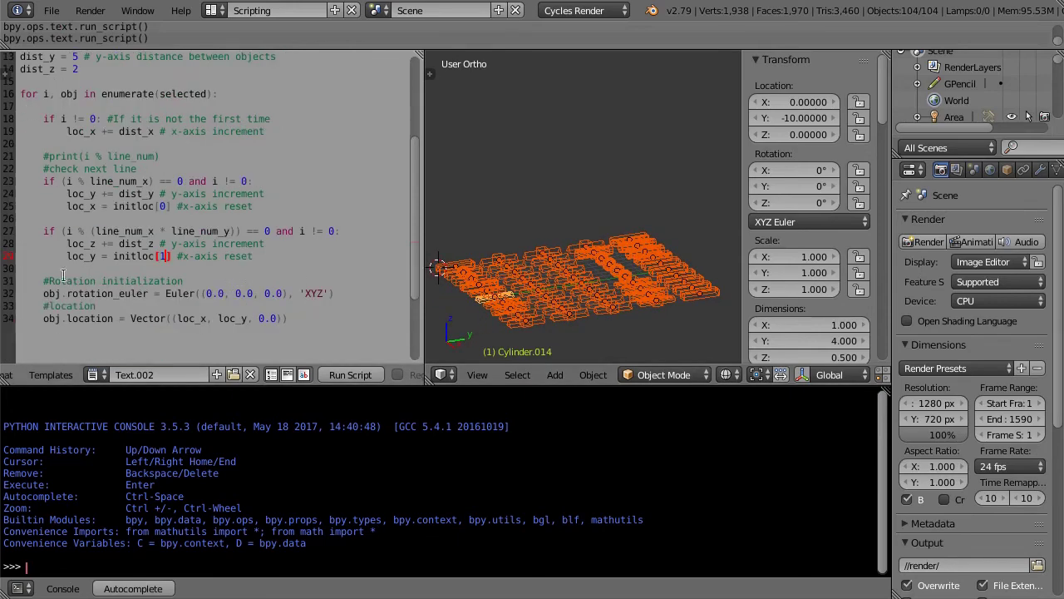
Replace the fixed 0.0 height in Vector with loc_z, rerun, and view the cylinders solid-shaded.
left_click(84, 243)
left_click(258, 318)
key("Delete")
key("Delete")
key("Delete")
type("loc_z")
left_click(339, 374)
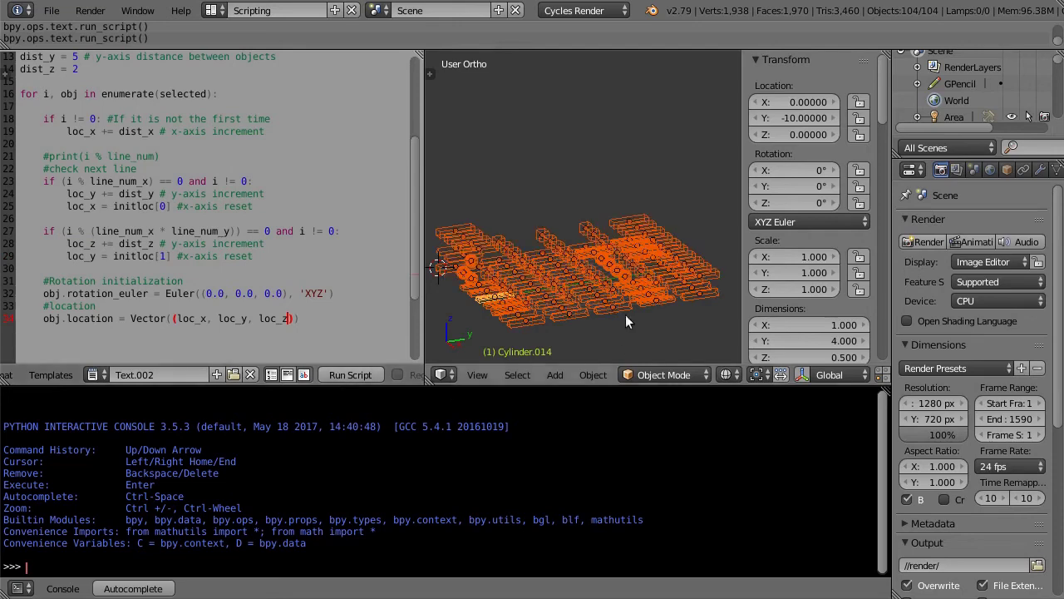
mouse_move(626, 314)
middle_mouse_down("shift")
mouse_move(649, 273)
mouse_move(667, 279)
mouse_move(660, 305)
middle_mouse_up("shift")
key("z")
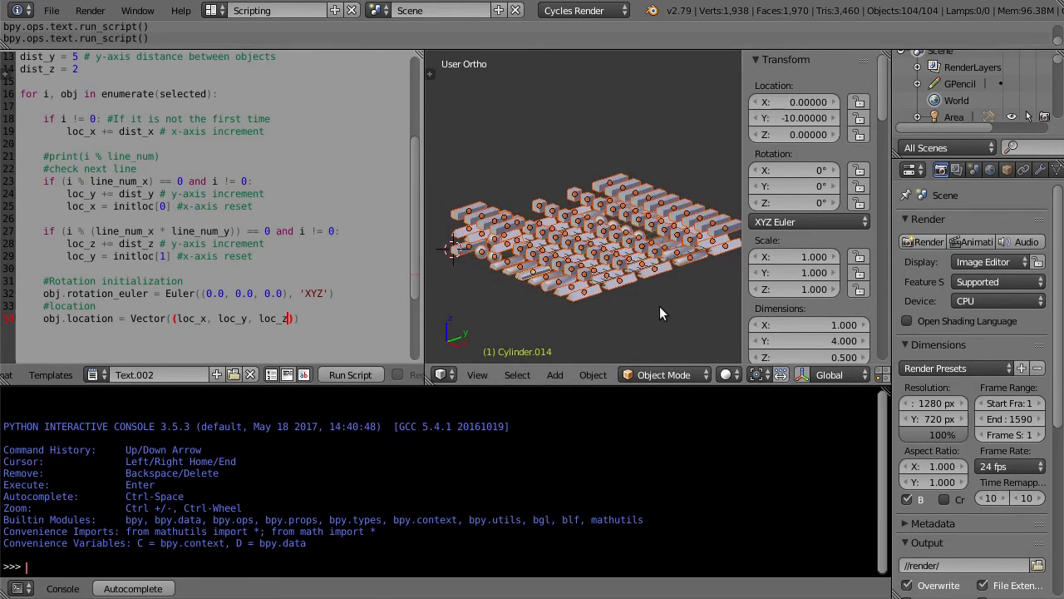
scroll(241, 241, "up", 4)
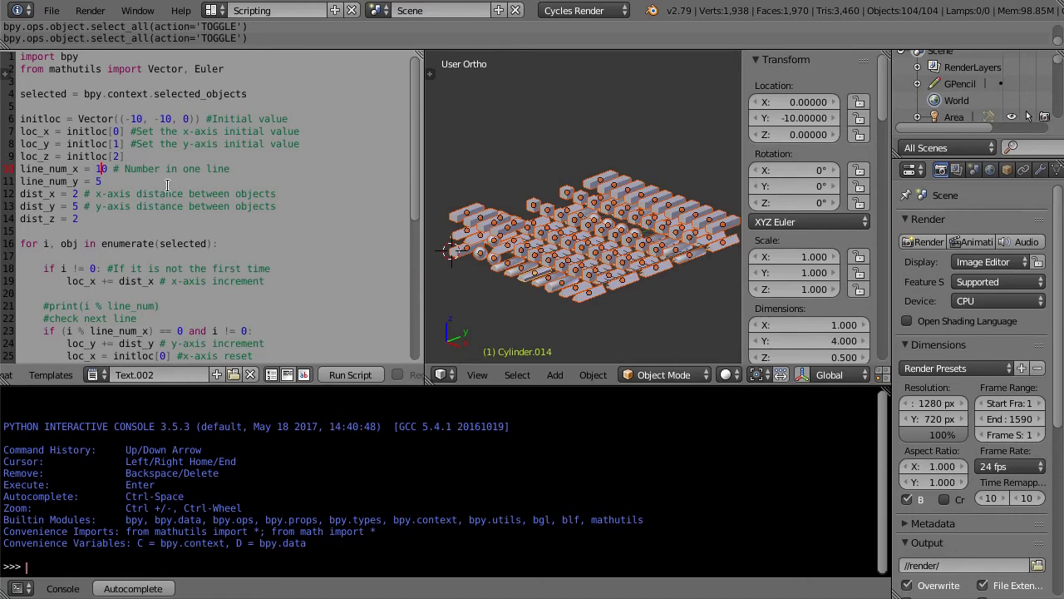
Change line_num_x from 10 to 5 and rerun, orbiting to view the stacked layers.
key("BackSpace")
key("Delete")
type("5")
key("Down")
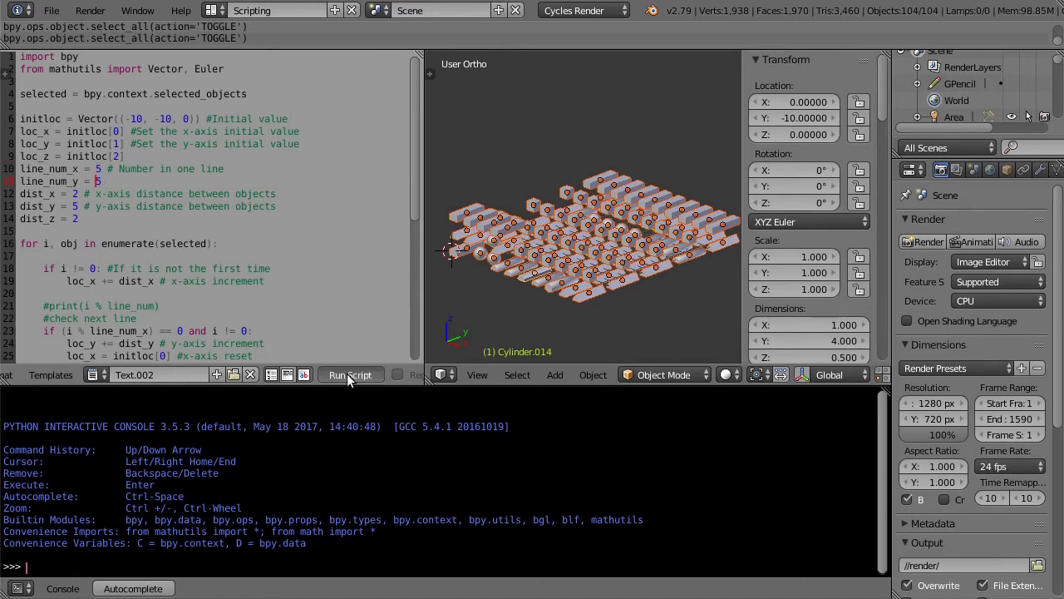
left_click(347, 375)
middle_click_drag(595, 307, 561, 264)
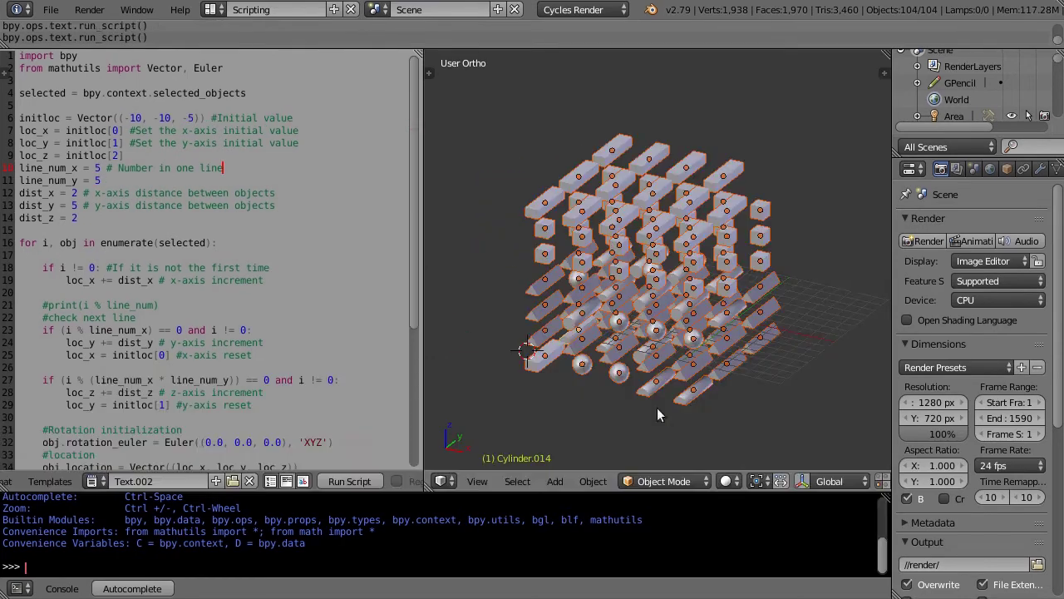
left_click(347, 481)
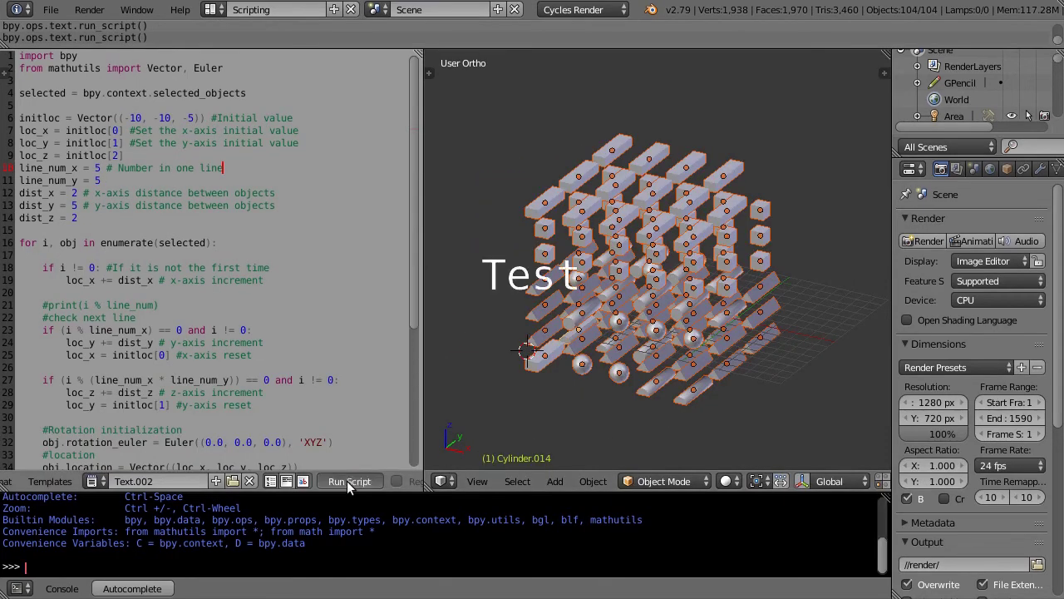
left_click(346, 481)
type("0")
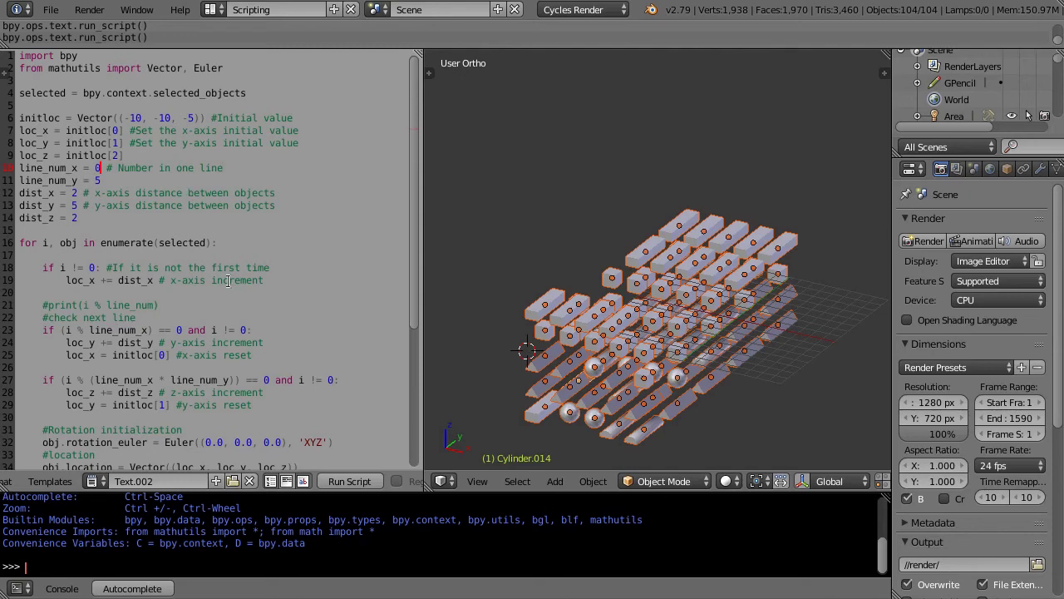
Run with line_num_x = 0, inspect the console's ZeroDivisionError, then return to the script.
left_click(361, 484)
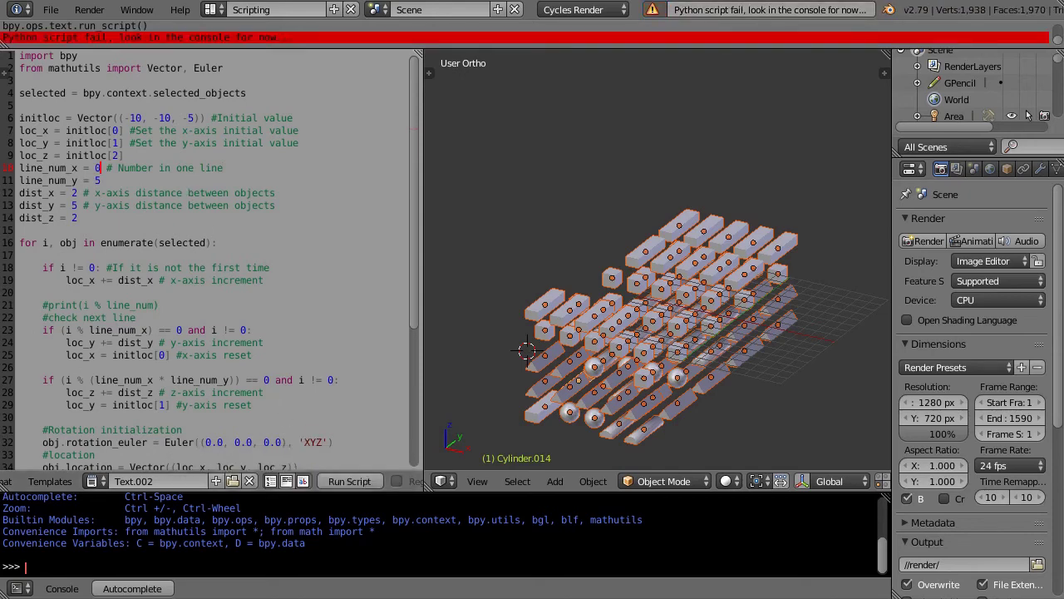
key("alt+Tab")
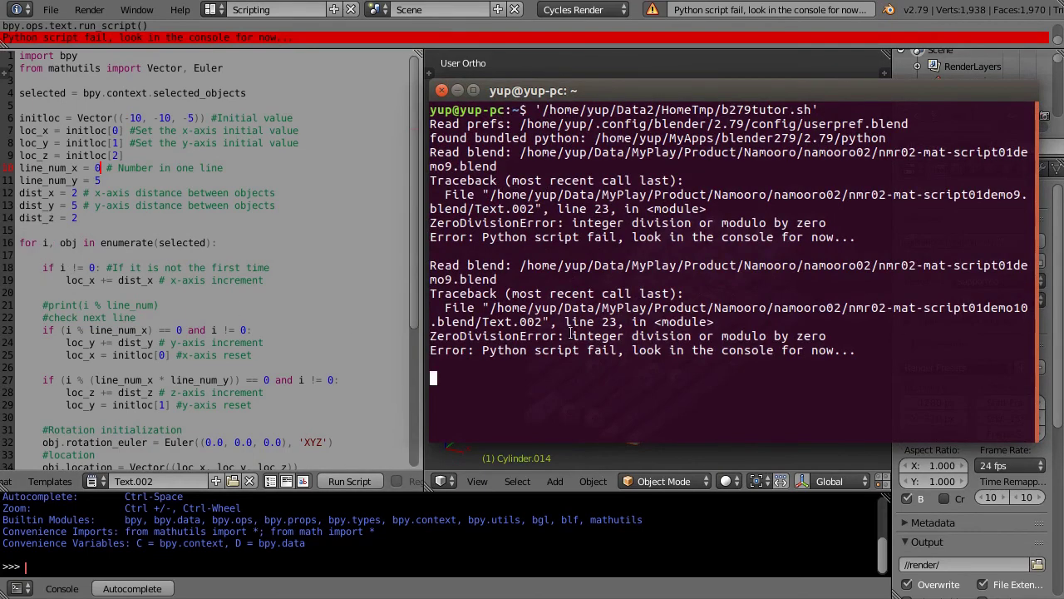
left_click_drag(565, 336, 842, 337)
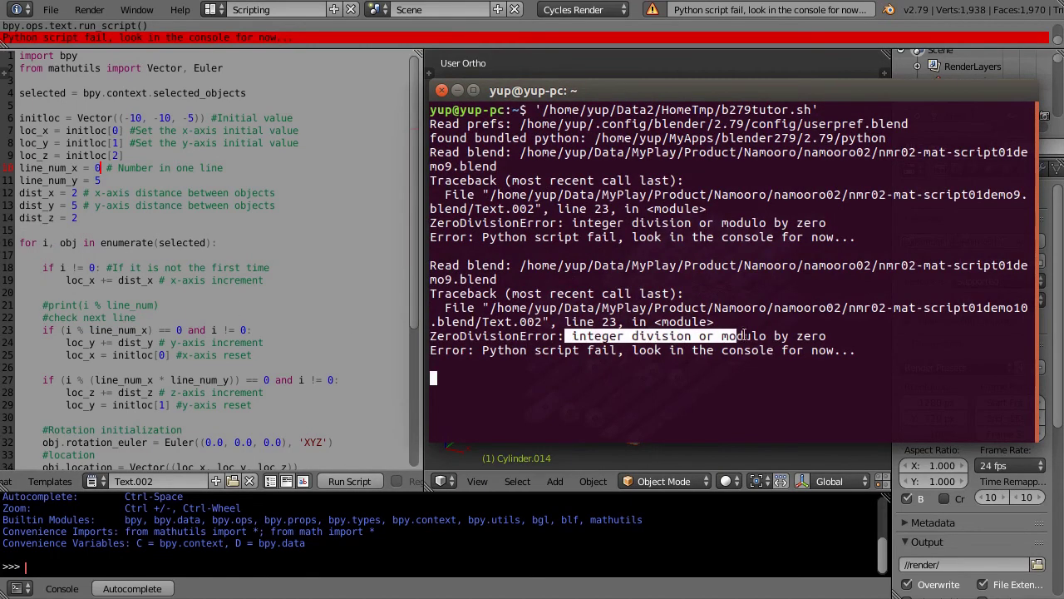
left_click(839, 337)
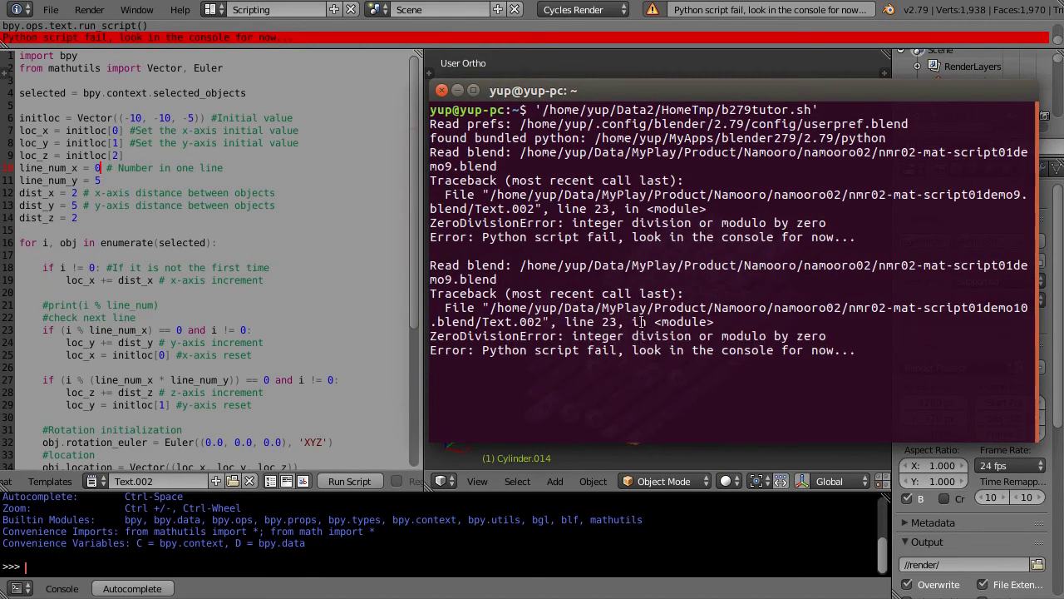
left_click(327, 332)
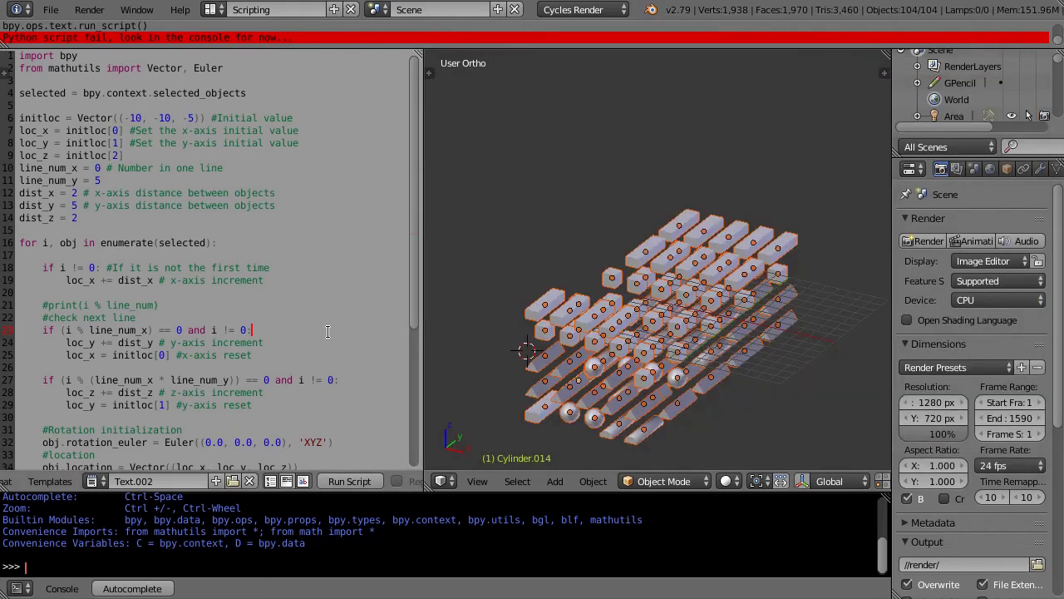
Prefix the row condition with 'line_num_x != 0 and' and the layer condition with a 'line_num_y != 0' guard.
double_click(41, 168)
key("ctrl+c")
left_click(60, 331)
key("ctrl+v")
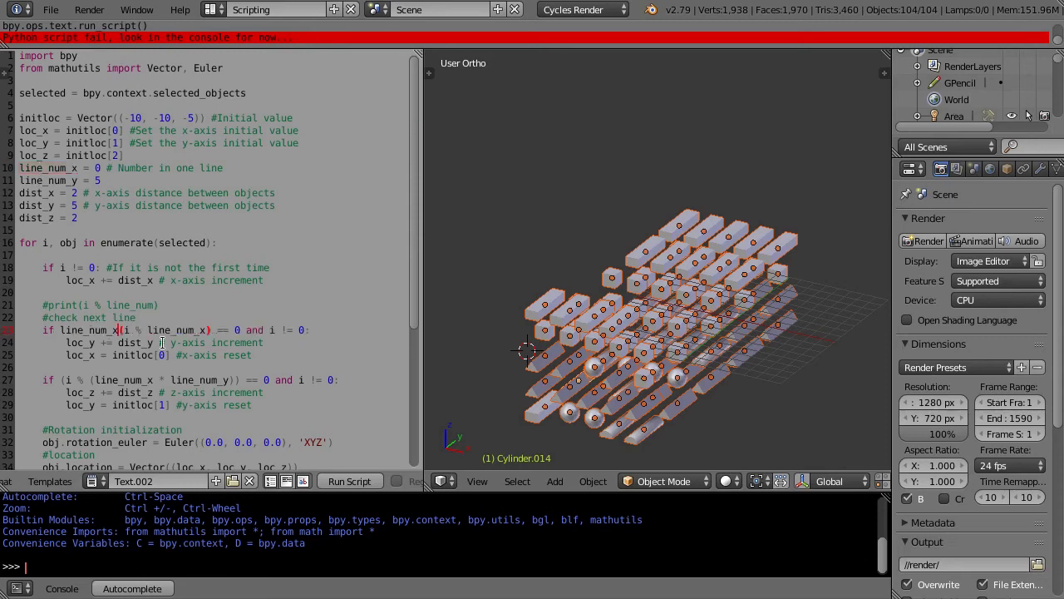
type("!= ")
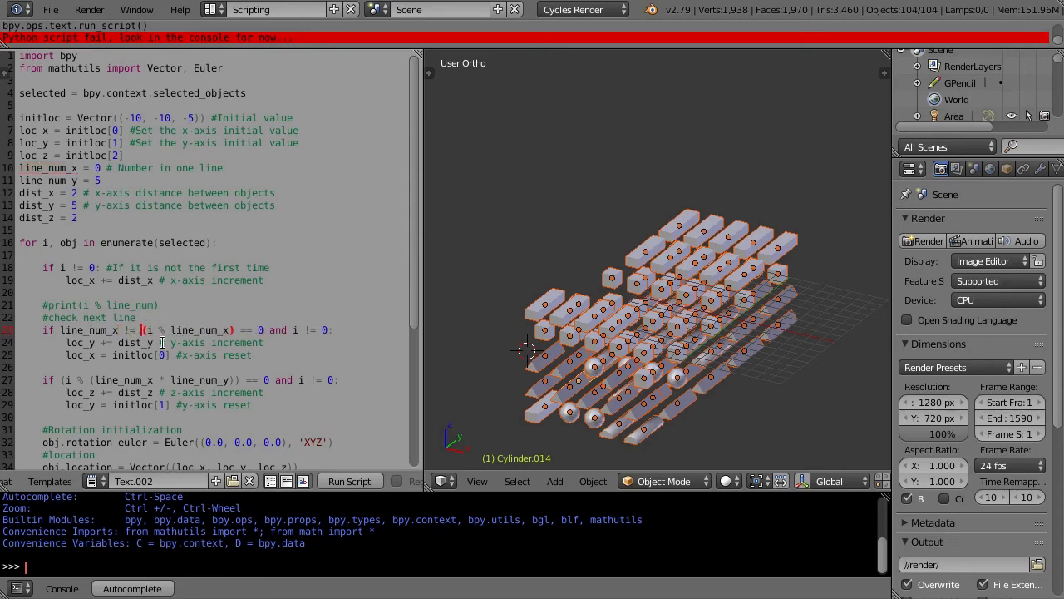
type("0 and")
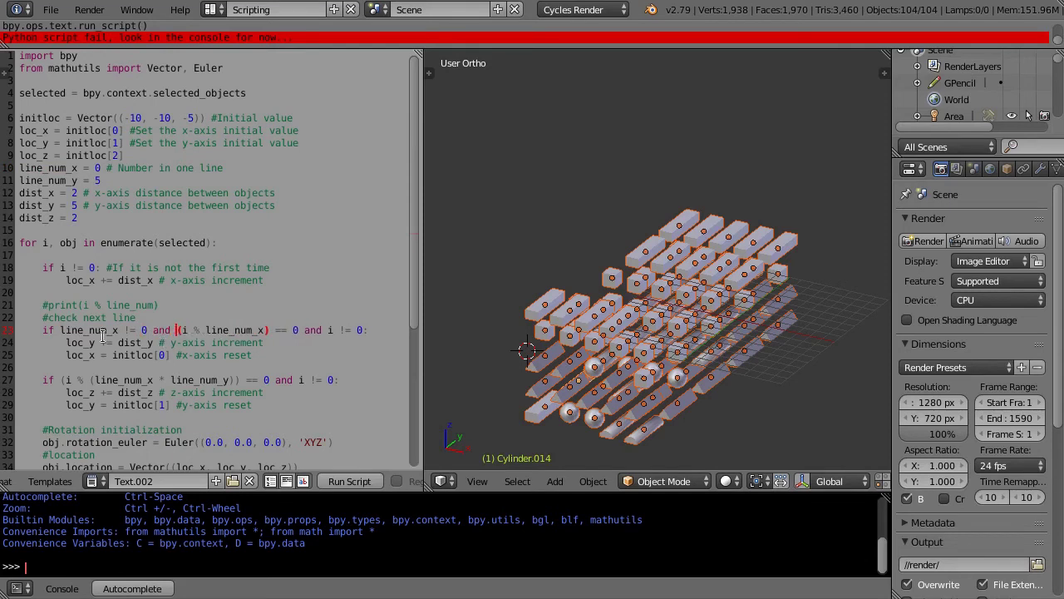
left_click(60, 330, "shift")
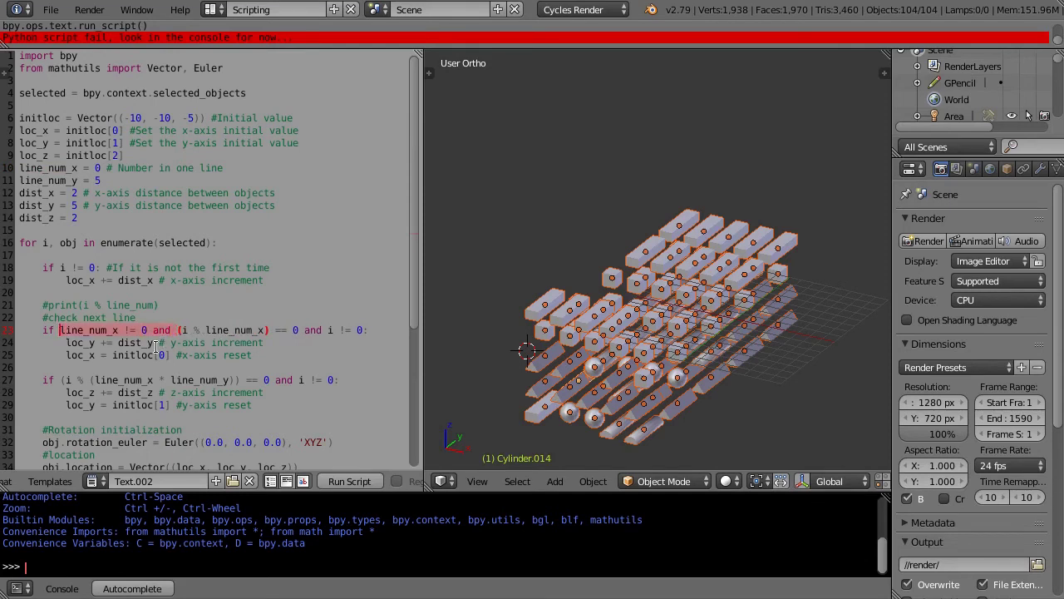
left_click(58, 380)
type("line_num_x != 0 and")
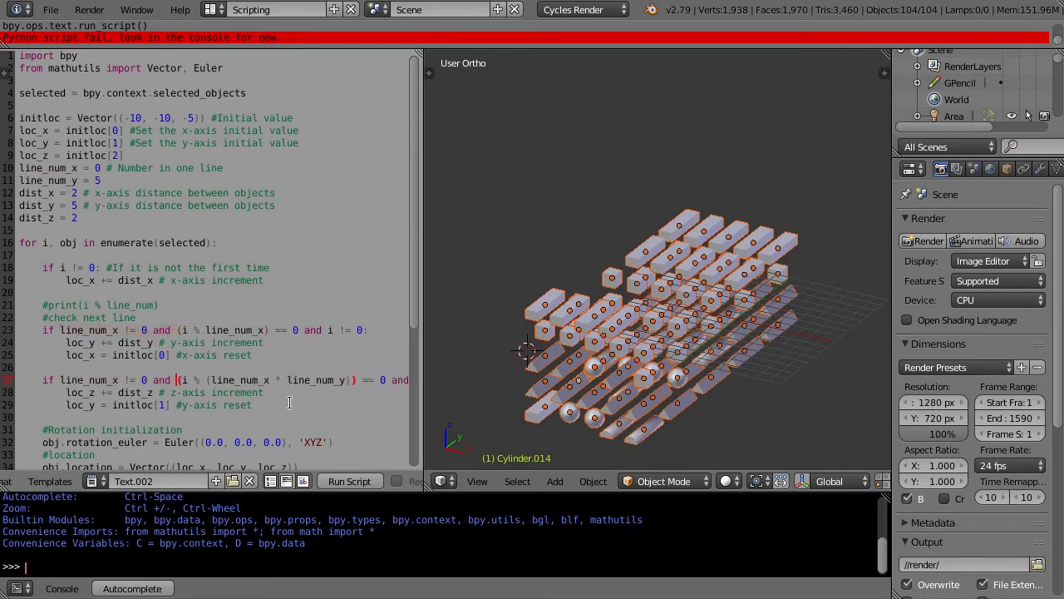
type("line_num_x != 0 and")
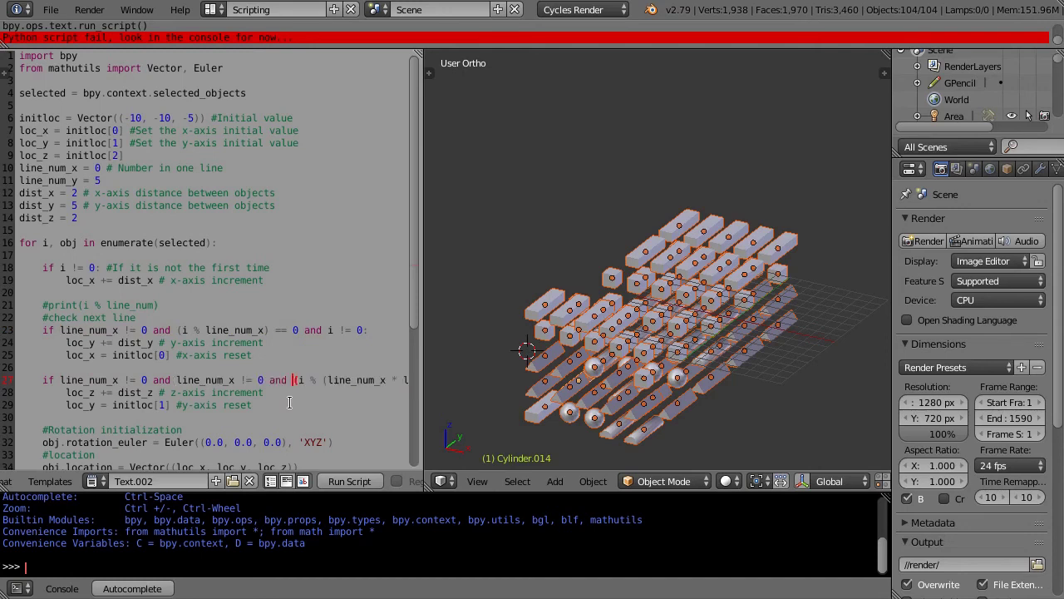
left_click(229, 380)
type("y")
Run the script, orbit to view the cylinder row, and rerun with line_num_y set to 0.
left_click(345, 482)
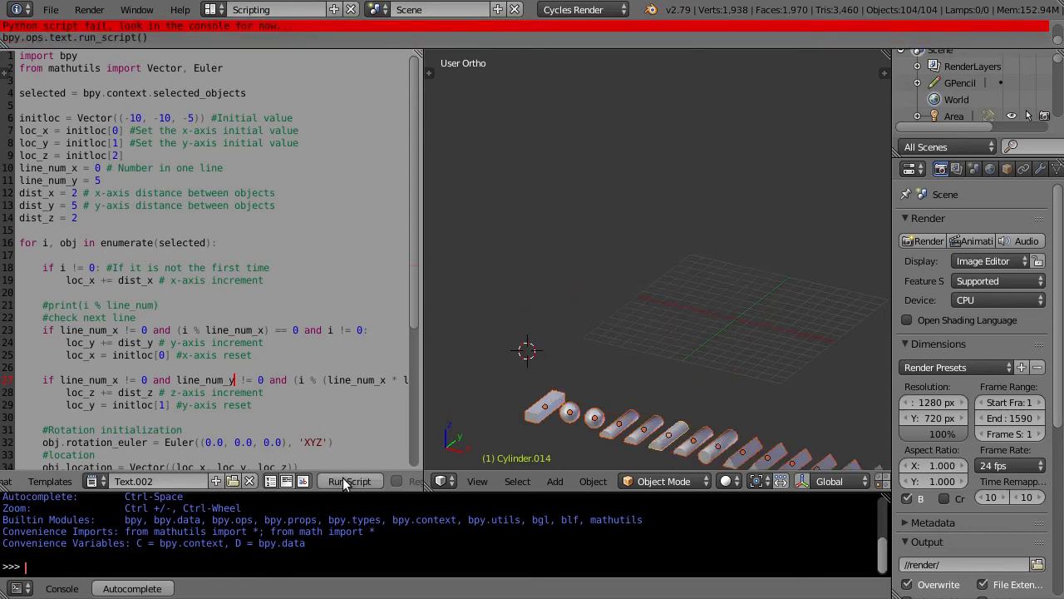
mouse_move(776, 416)
middle_mouse_down()
mouse_move(714, 267)
mouse_move(720, 360)
mouse_move(744, 375)
middle_mouse_up()
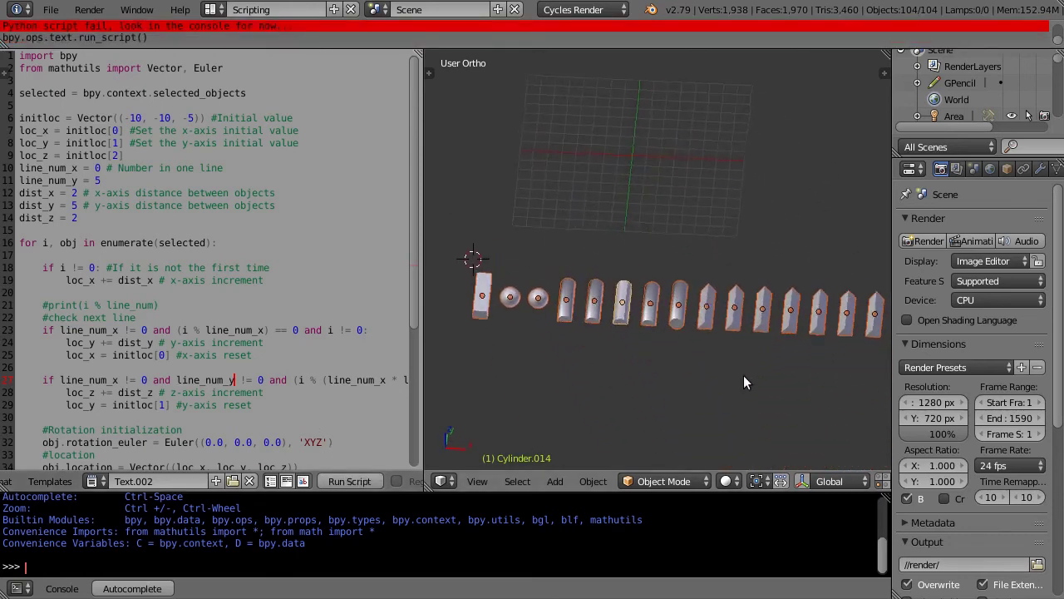
left_click(95, 181)
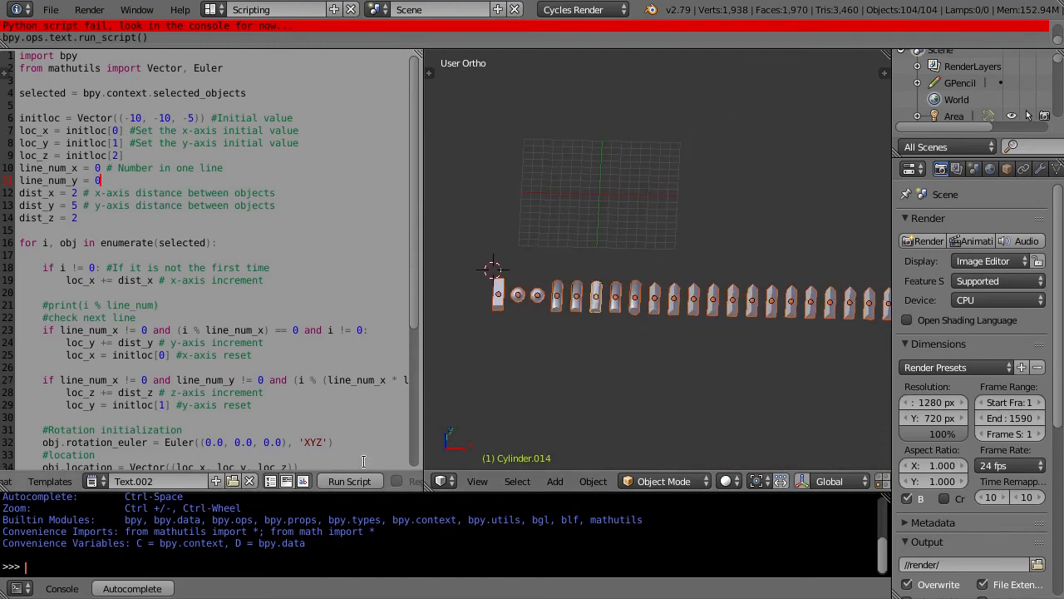
left_click(349, 480)
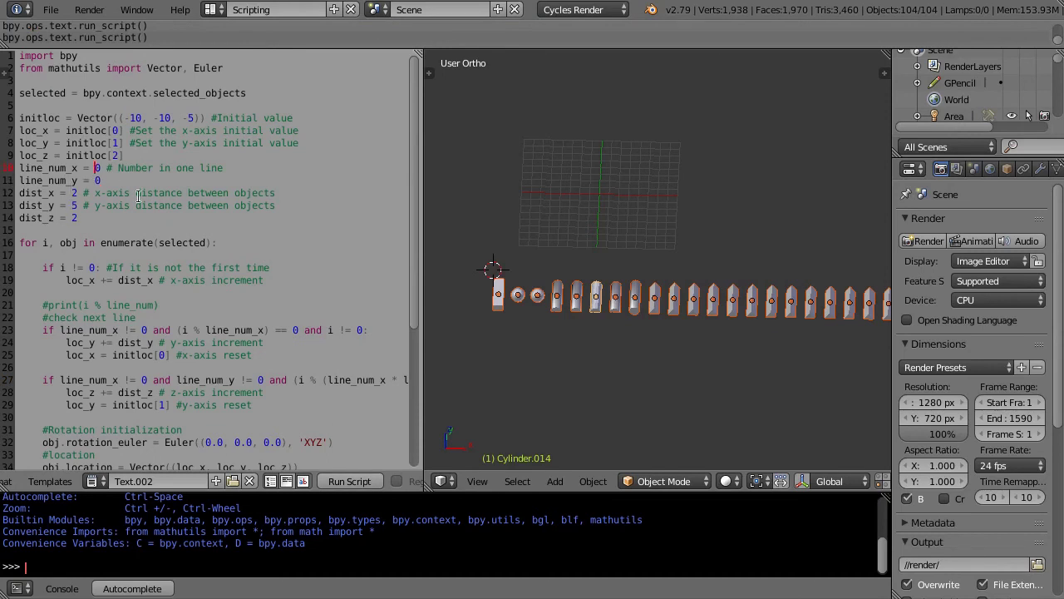
type("1")
Rerun with line_num_x at 1, then indent lines 21–29 under 'if i != 0' and the layer check further.
left_click(349, 481)
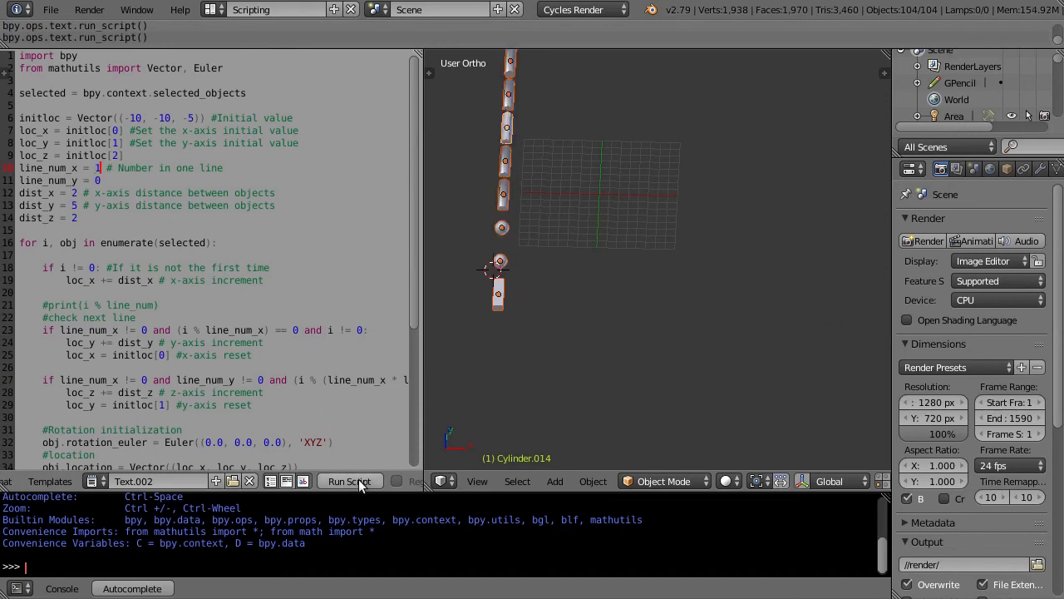
middle_click_drag(686, 271, 741, 397, "shift")
scroll(173, 301, "down", 2)
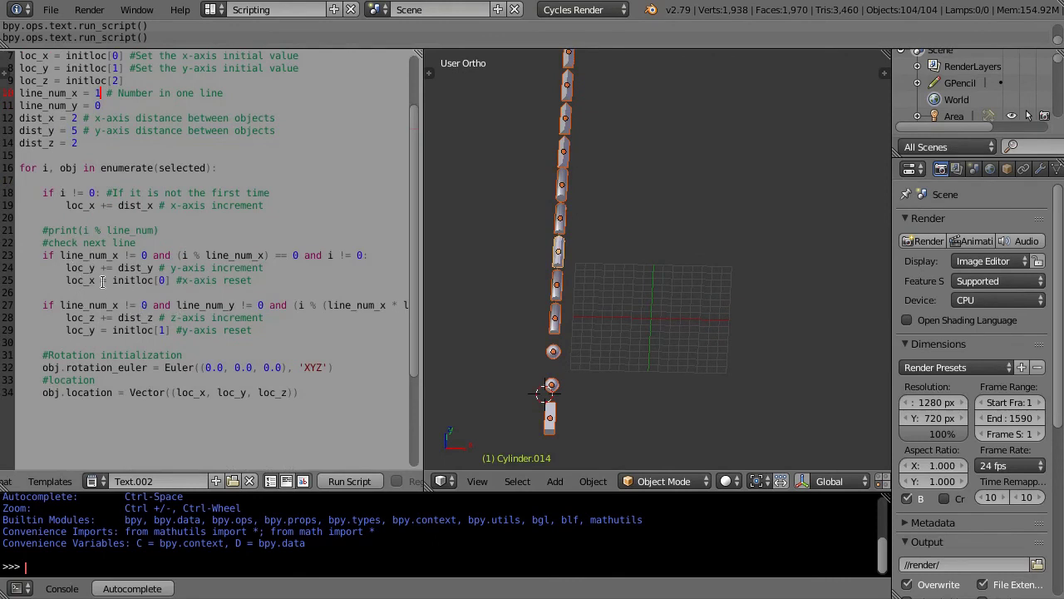
left_click_drag(17, 230, 252, 330)
key("Tab")
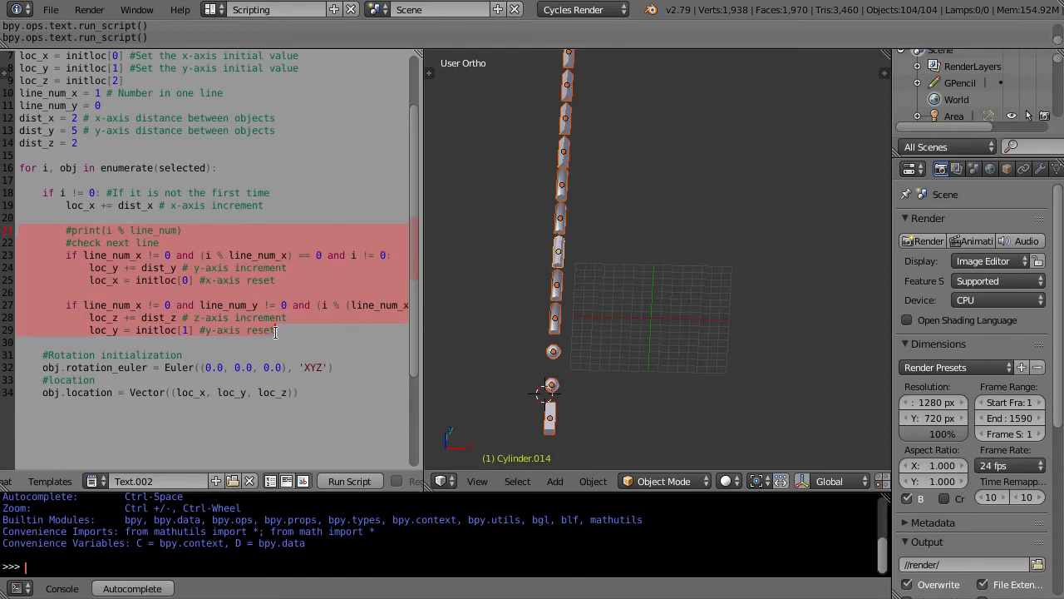
left_click(275, 332)
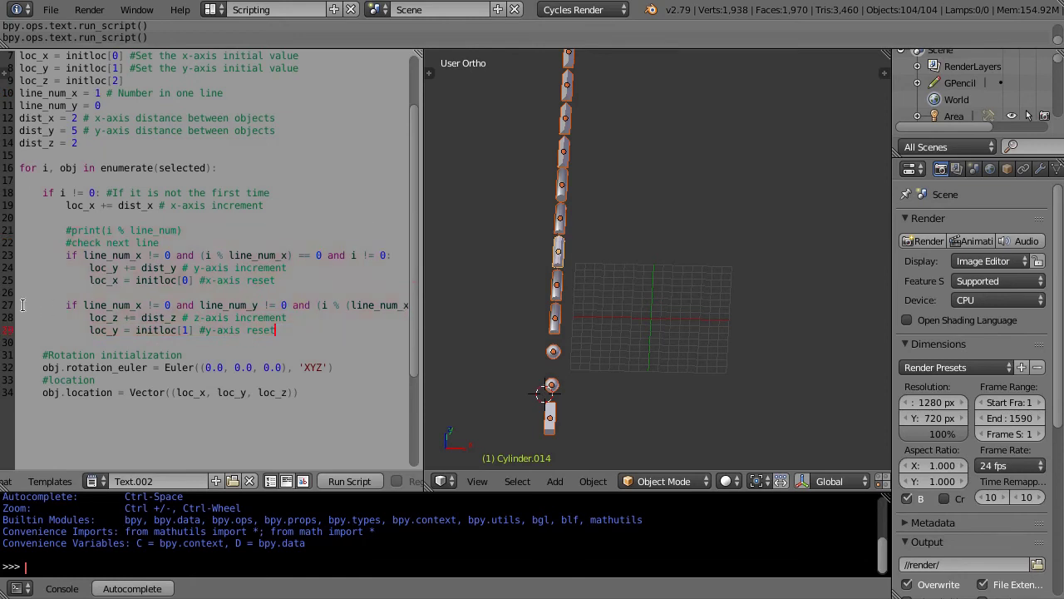
left_click_drag(23, 305, 291, 337)
key("Tab")
left_click(291, 336)
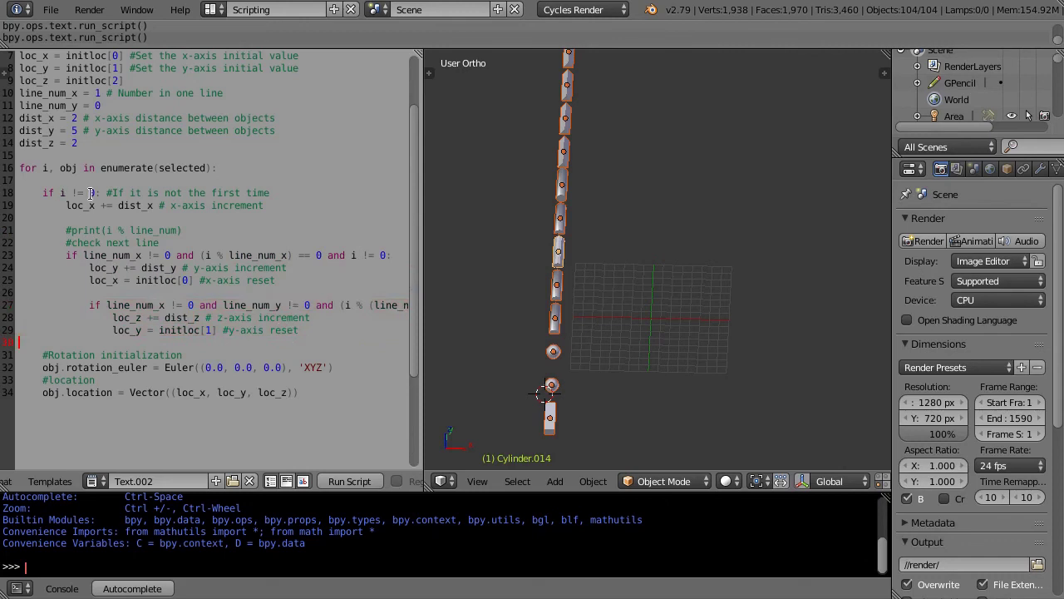
Remove the redundant 'i != 0' test on line 23 and the line_num_x guard from the layer check.
left_click(327, 257)
key("shift+Right")
key("shift+Right")
key("shift+Right")
key("shift+Right")
key("shift+Right")
key("shift+End")
key("Delete")
left_click(136, 256)
left_click(107, 308)
left_click(225, 306, "shift")
key("Delete")
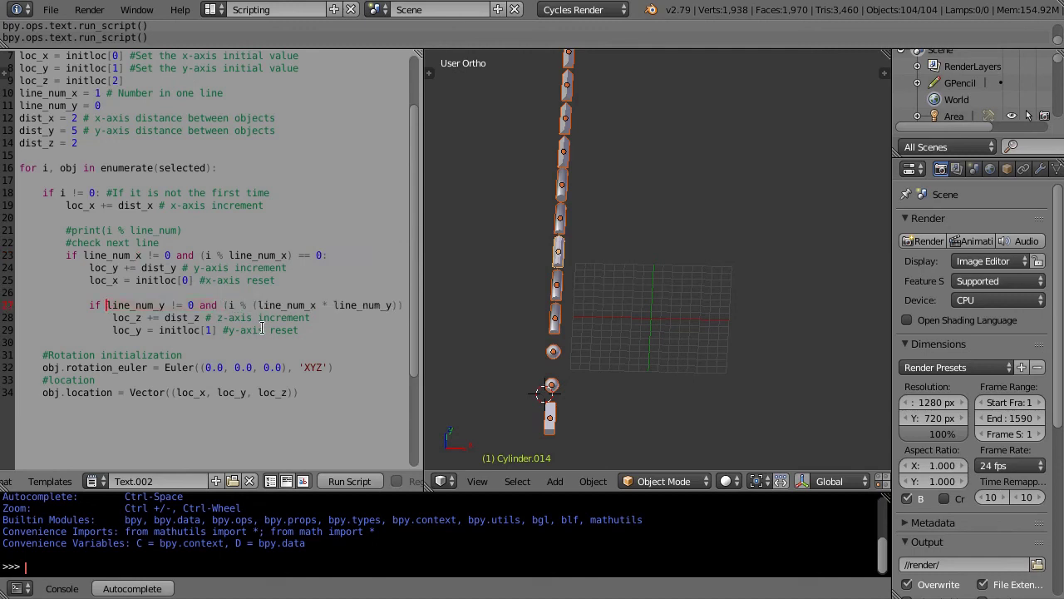
Delete the trailing 'i != 0' test from the layer check and widen the script editor.
key("End")
key("ctrl+shift+Left")
key("ctrl+shift+Left")
key("ctrl+shift+Left")
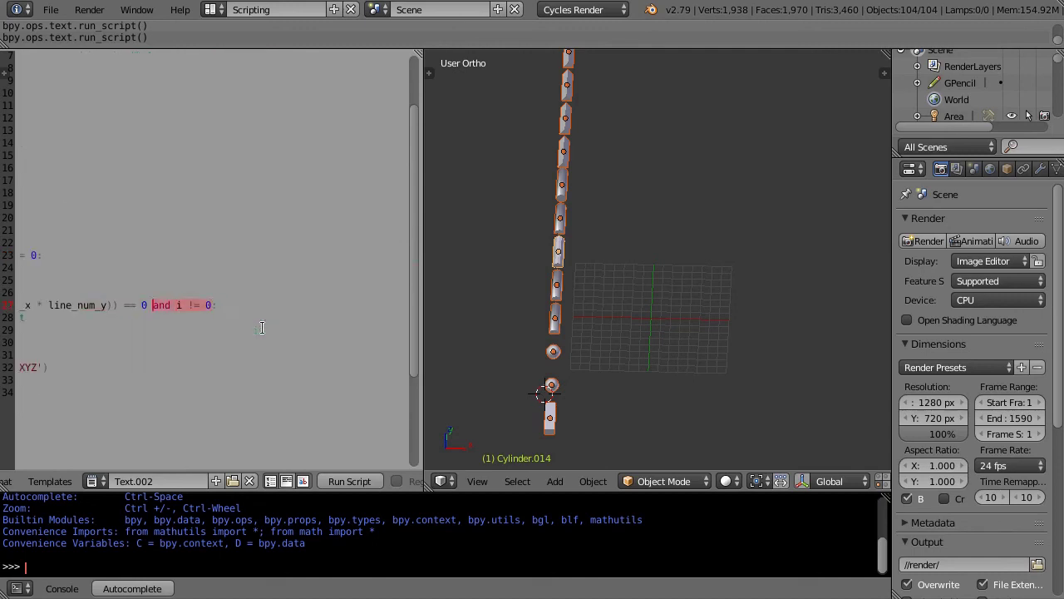
key("Delete")
key("Home")
left_click_drag(422, 332, 472, 332)
scroll(173, 135, "up", 1)
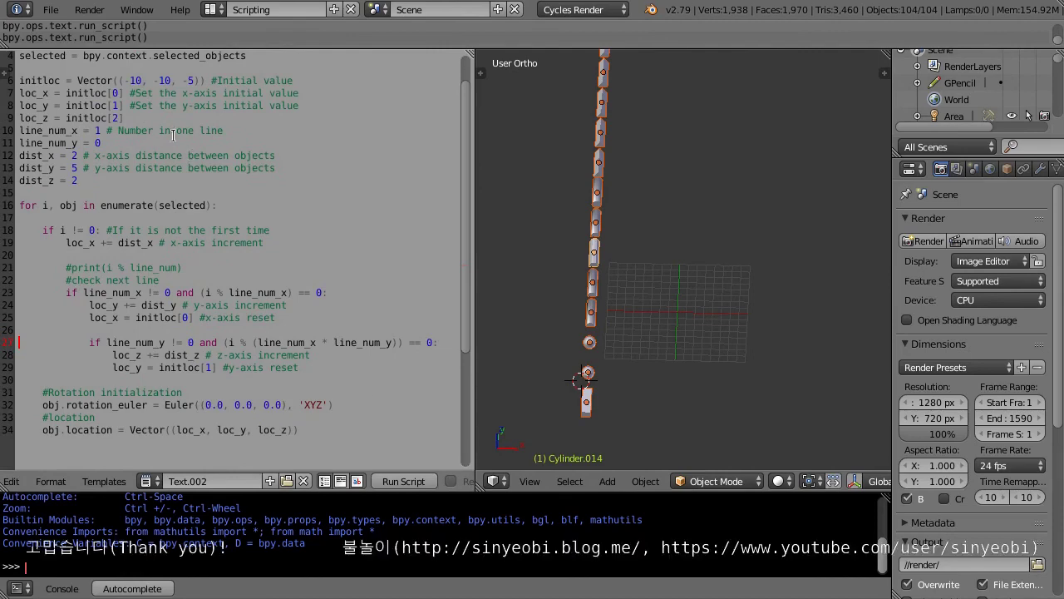
left_click(94, 132)
Set line_num_x to 5, change initloc to Vector((0, 0, -5)), and rerun to rebuild the 3D cylinder grid.
type("5")
type("5")
left_click(403, 480)
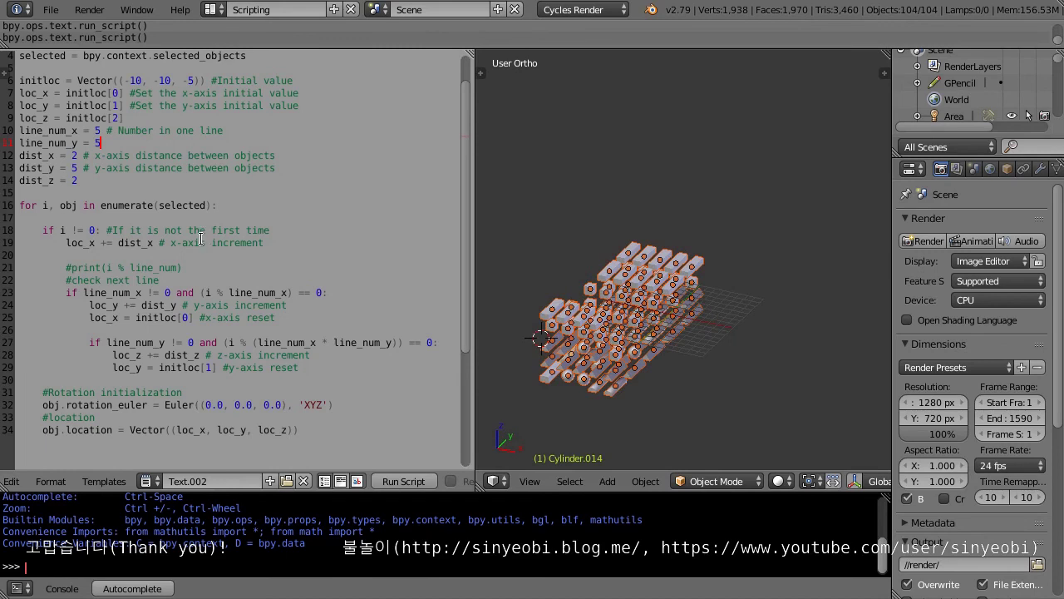
left_click(137, 81)
key("BackSpace")
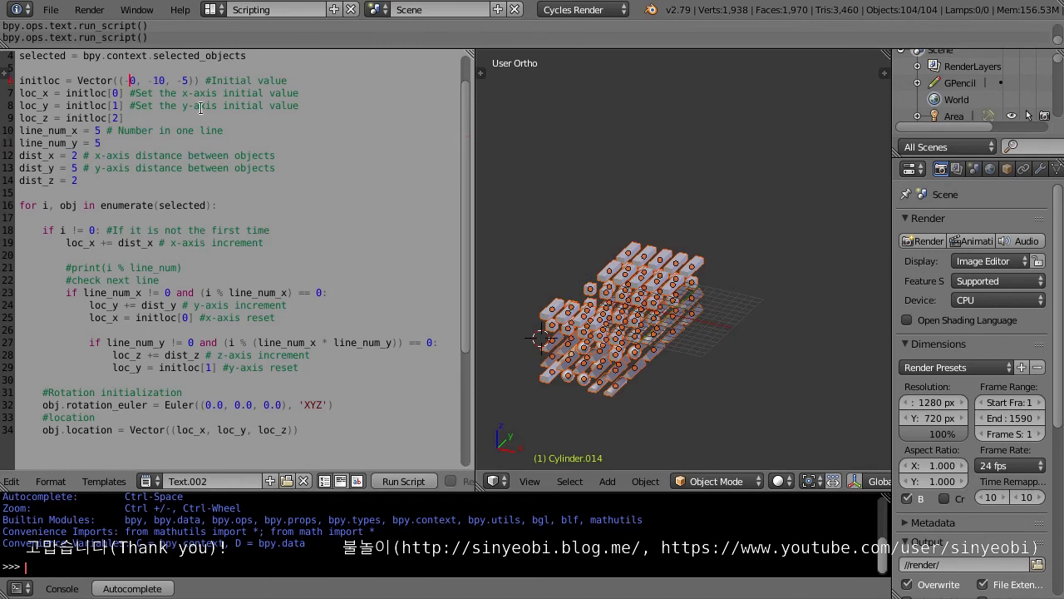
key("BackSpace")
key("Delete")
key("Delete")
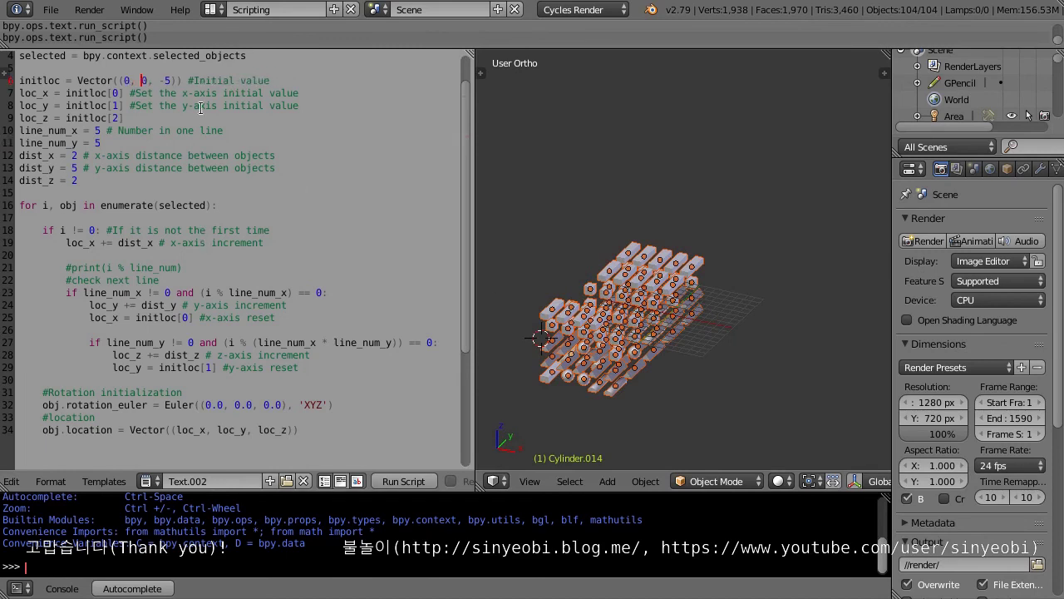
left_click(403, 483)
middle_click_drag(622, 403, 658, 407)
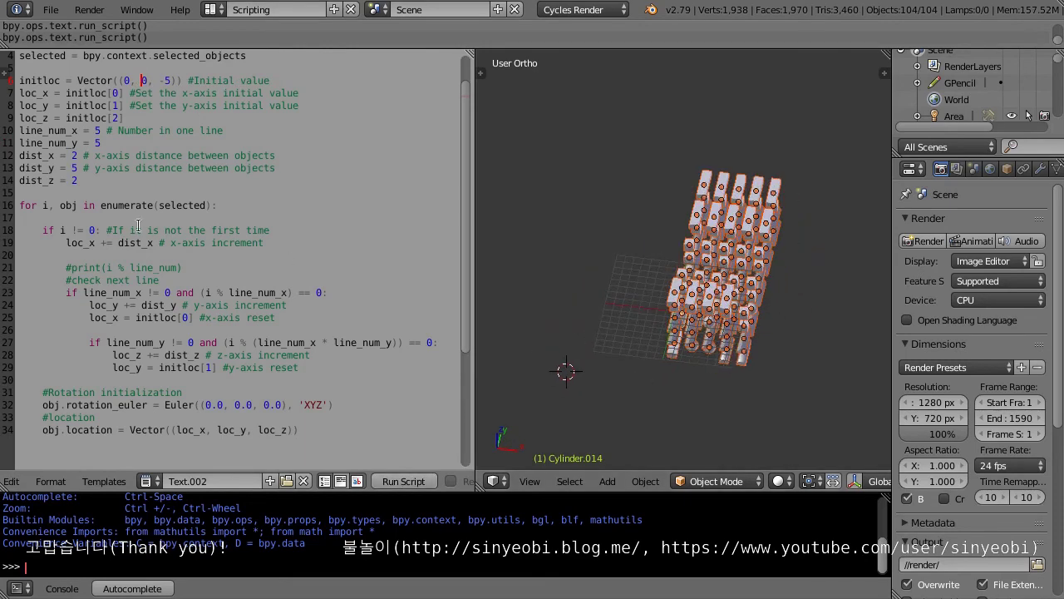
left_click(95, 131)
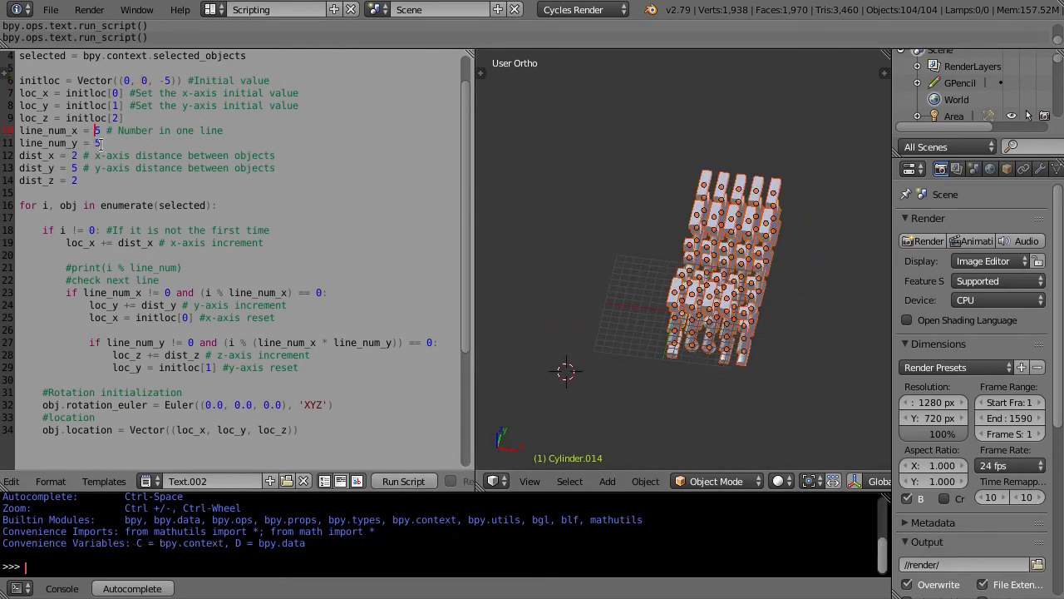